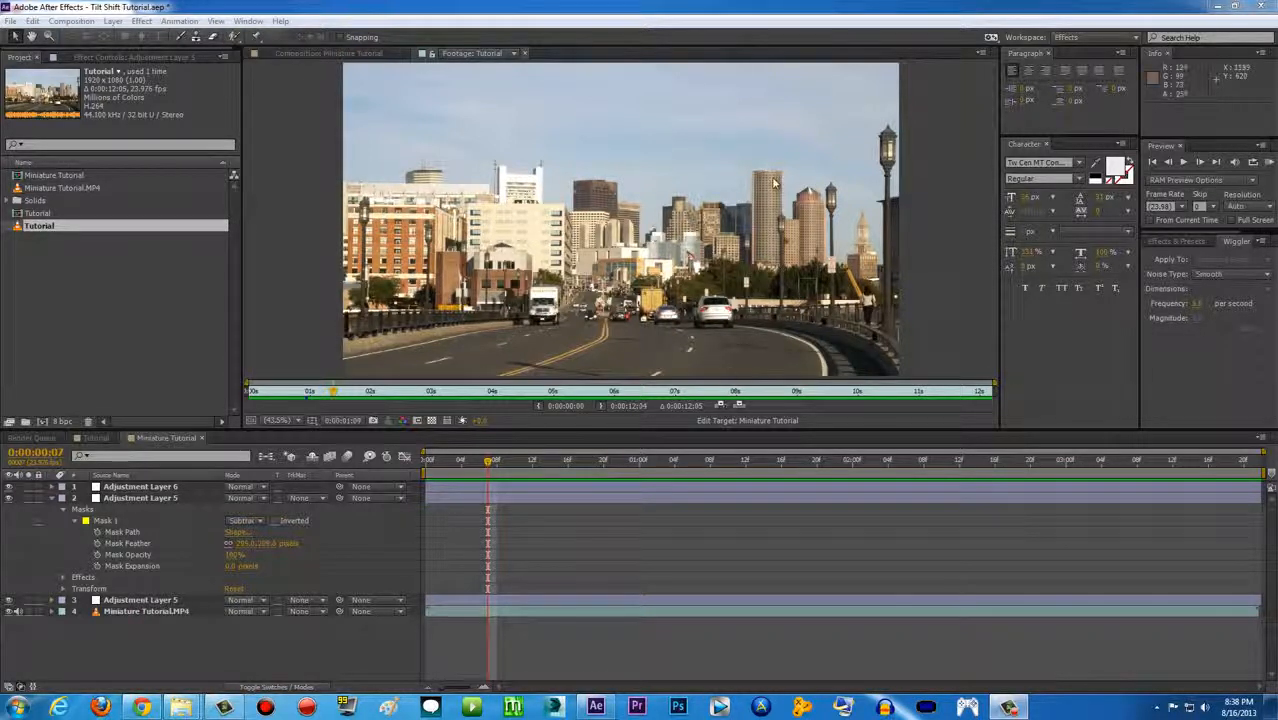
# Step: Play the original Tutorial footage and the finished Miniature Tutorial composition to compare them
pyautogui.click(1269, 164)
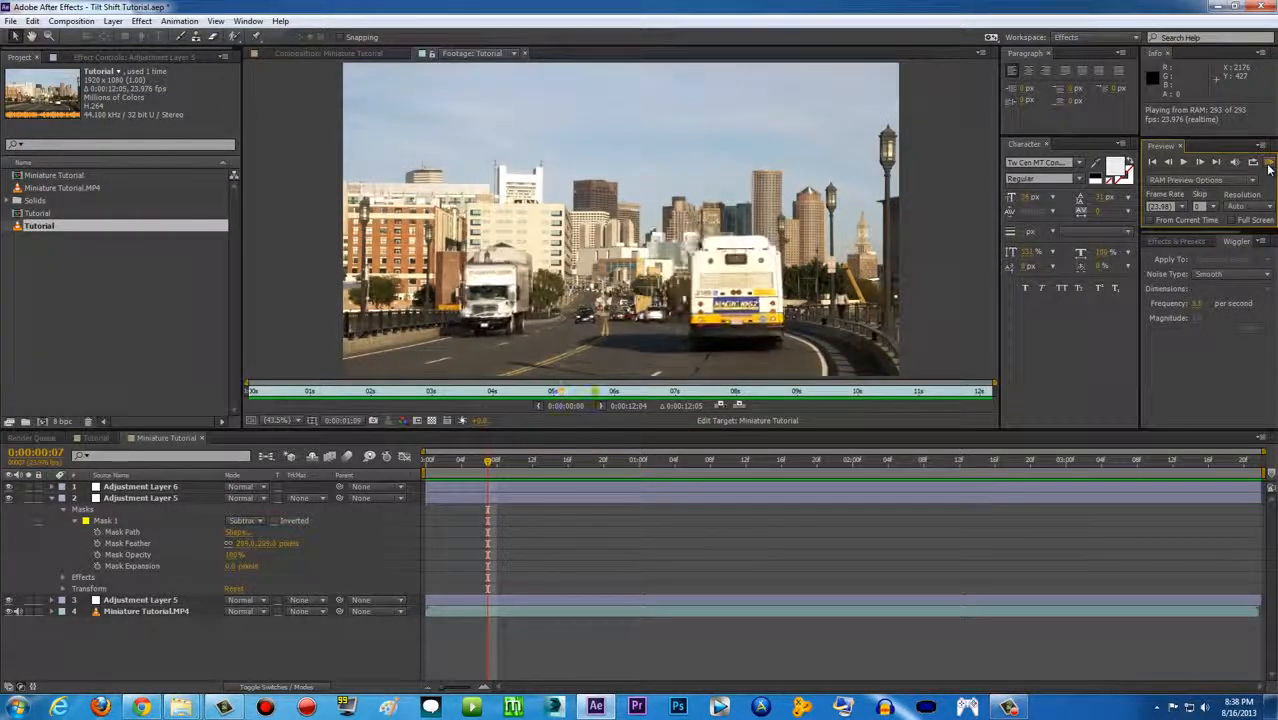
pyautogui.click(341, 54)
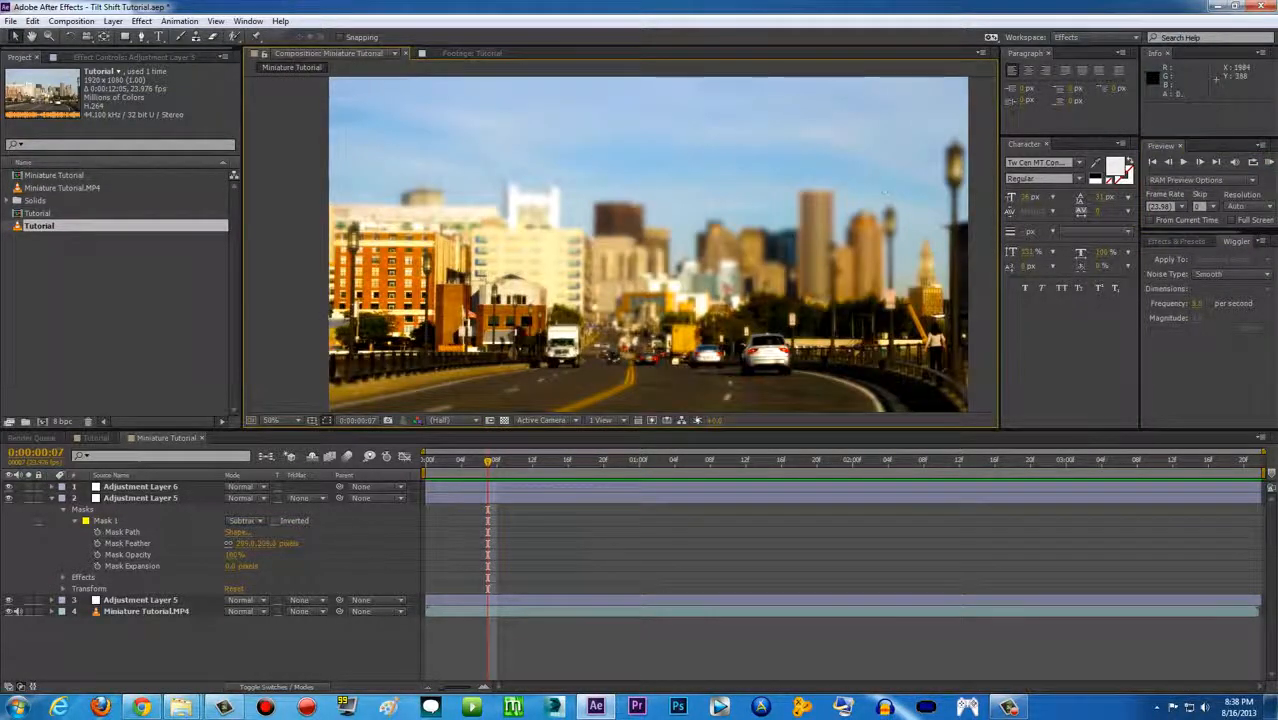
pyautogui.click(1271, 162)
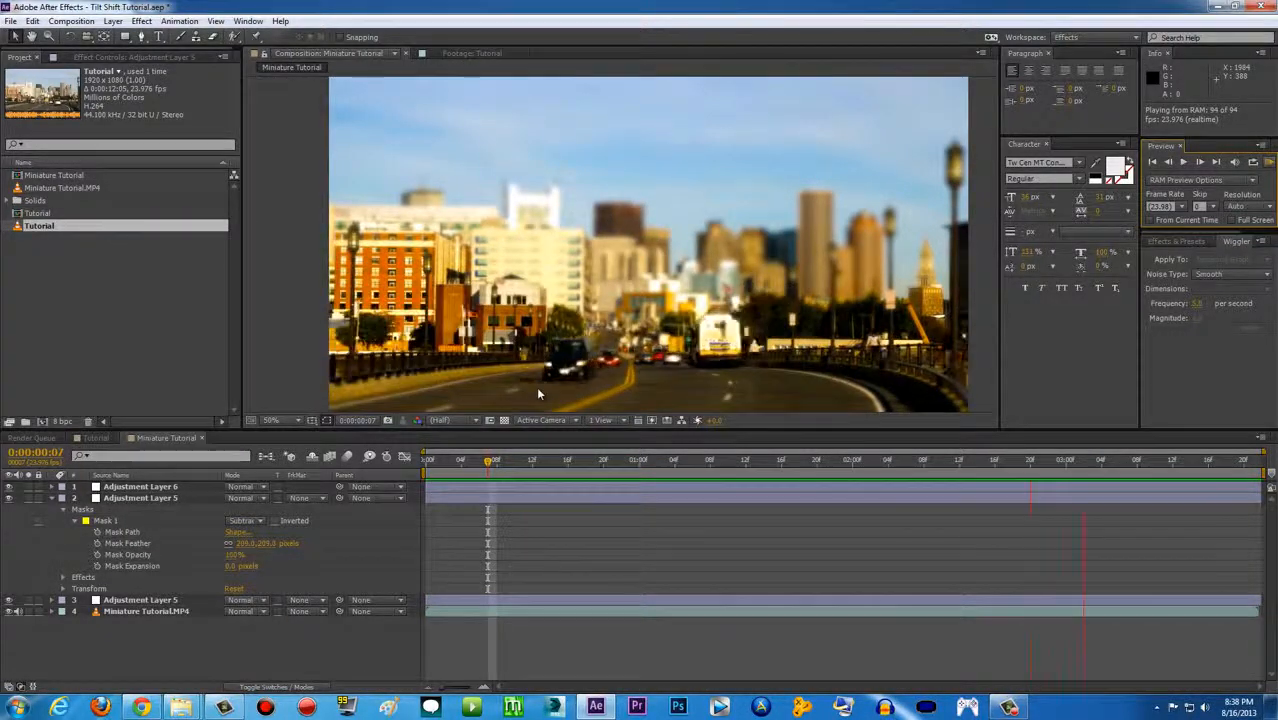
pyautogui.press('space')
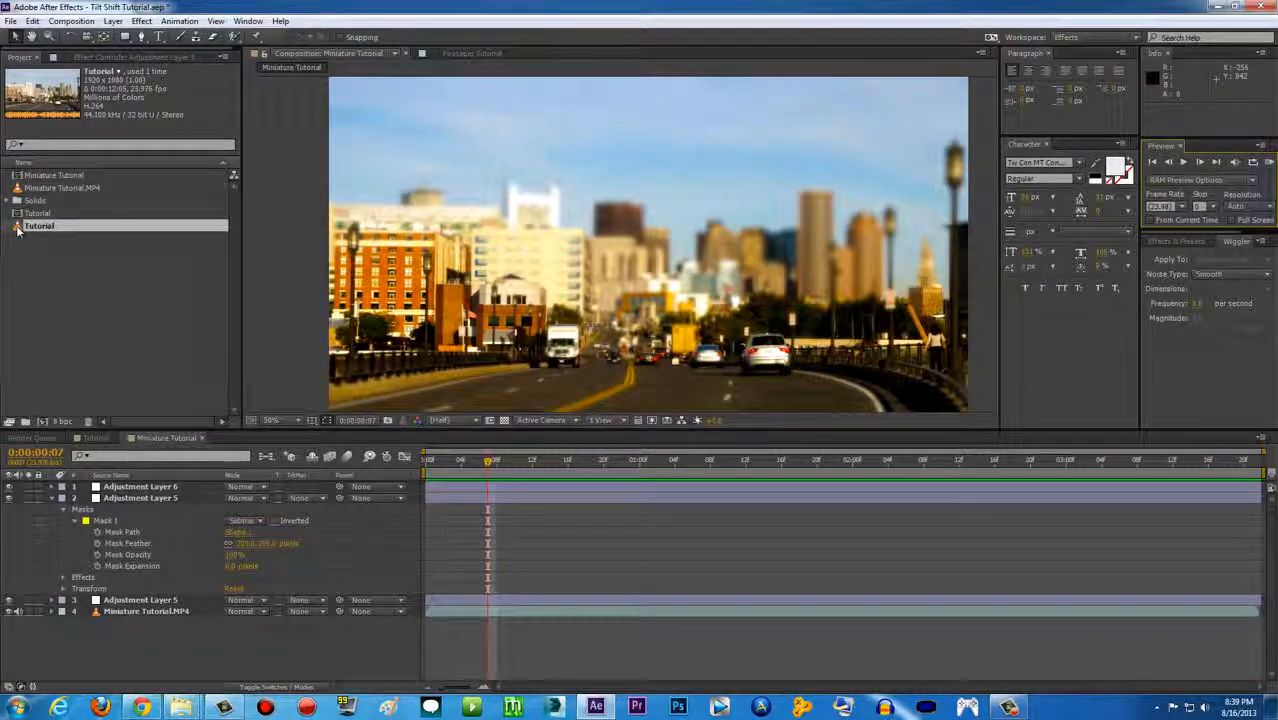
# Step: Create a new composition from the Tutorial video clip in the project
pyautogui.click(41, 253)
pyautogui.click(50, 189)
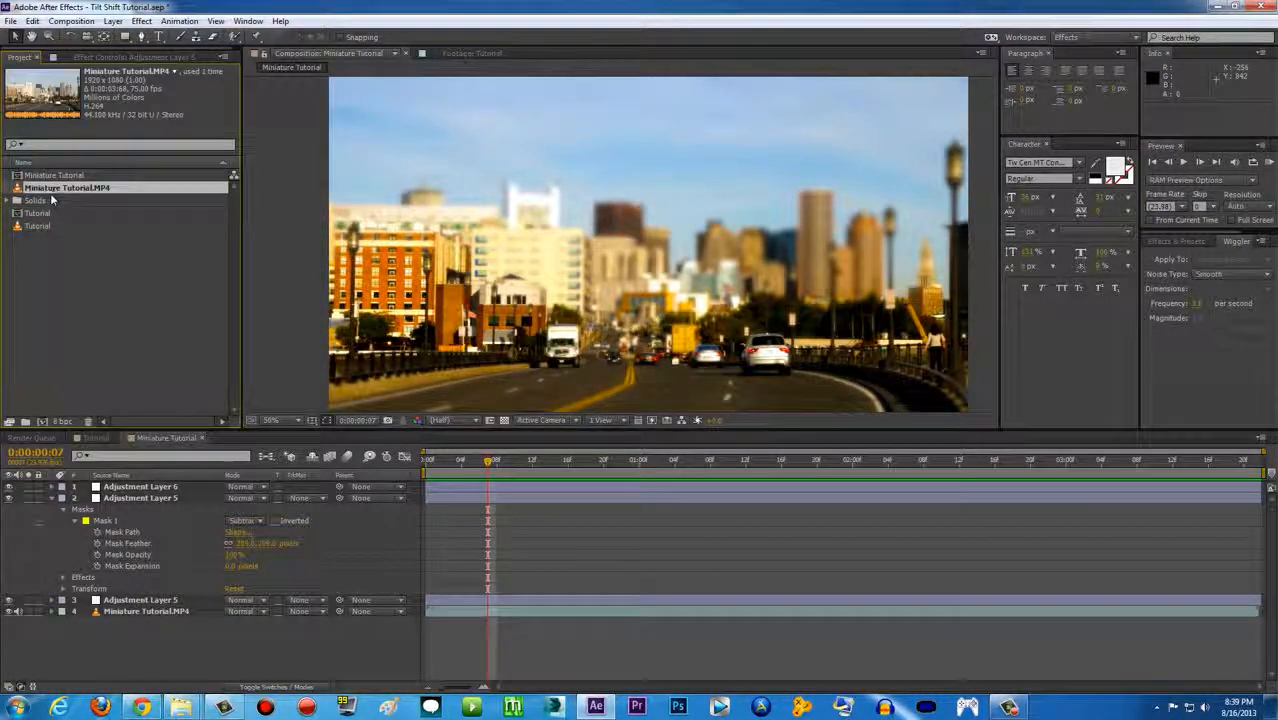
pyautogui.click(33, 228)
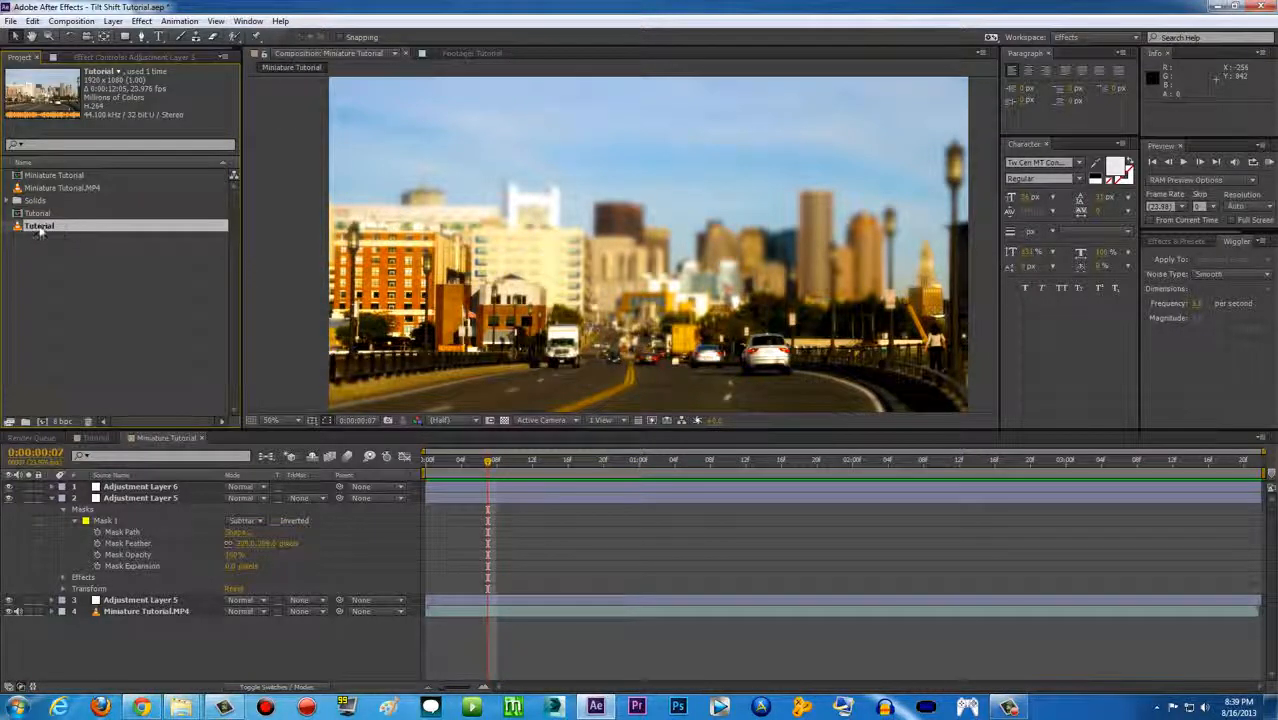
pyautogui.moveTo(40, 230); pyautogui.dragTo(42, 422)
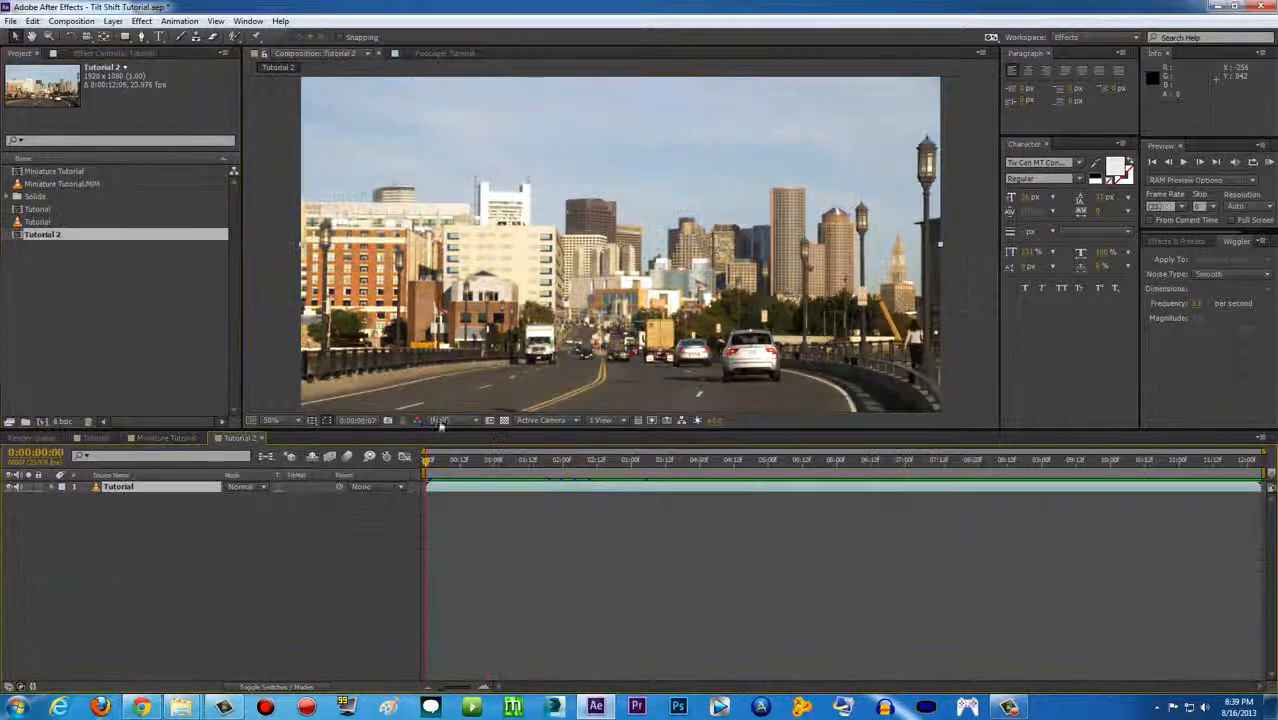
# Step: Preview the new composition and set the current time to 0:00:00:16
pyautogui.click(1269, 162)
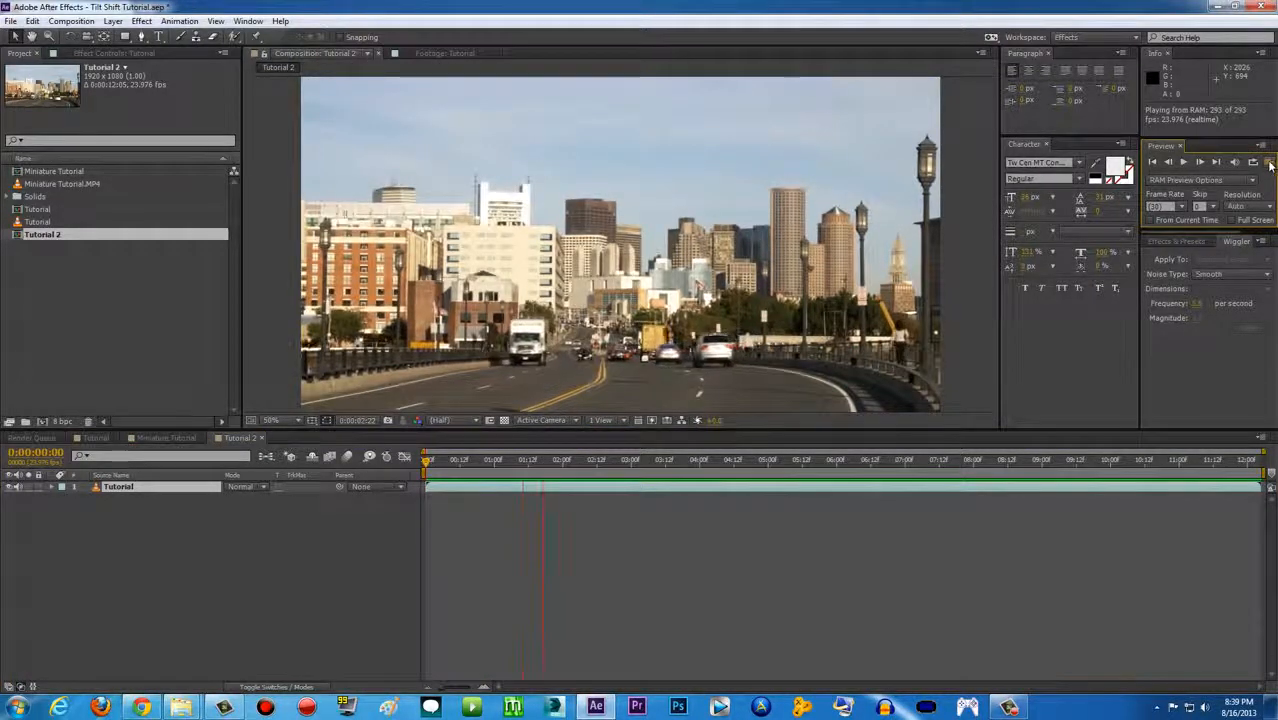
pyautogui.press('space')
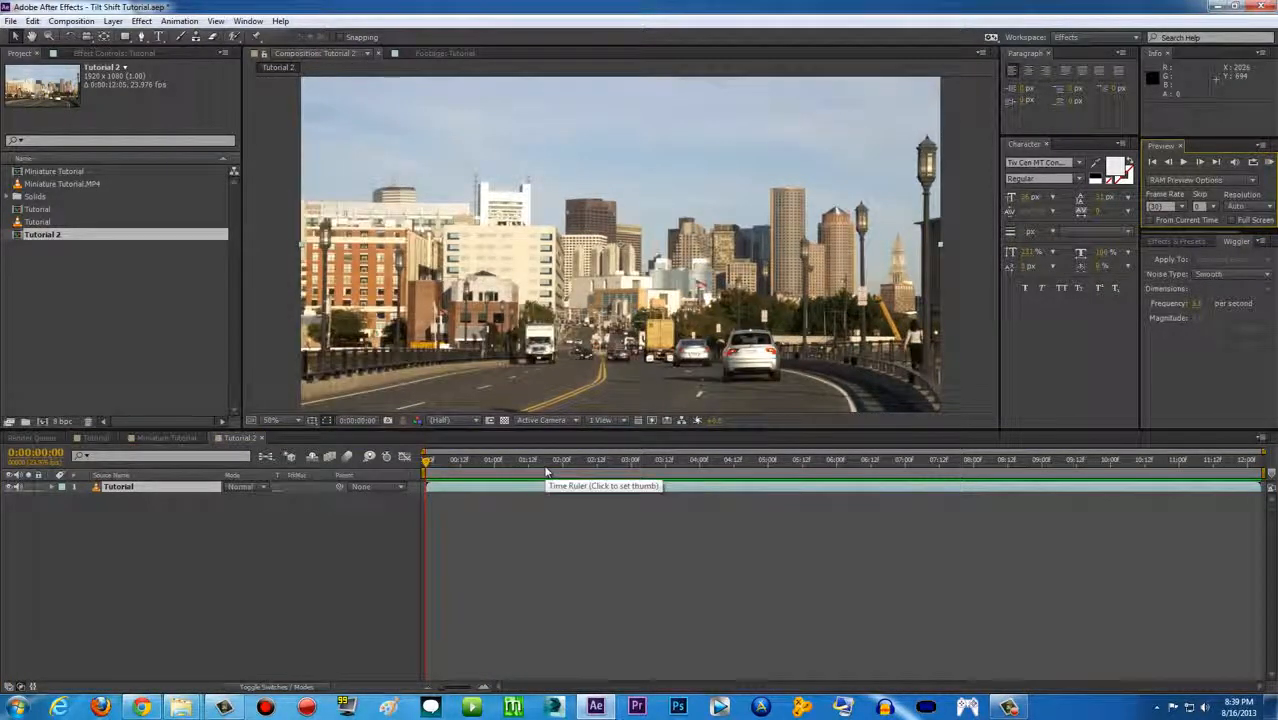
pyautogui.moveTo(546, 462); pyautogui.dragTo(470, 466)
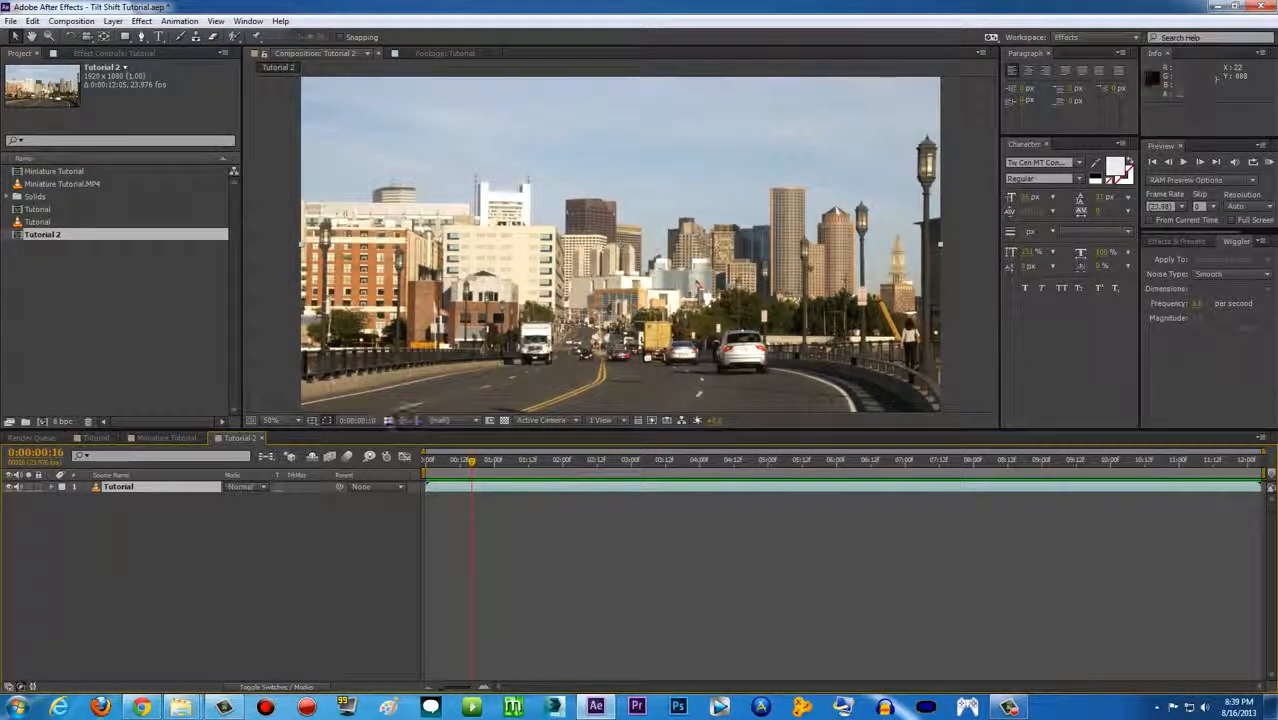
# Step: Add an adjustment layer above the Tutorial footage and rename it BLUR
pyautogui.click(112, 21)
pyautogui.moveTo(184, 40)
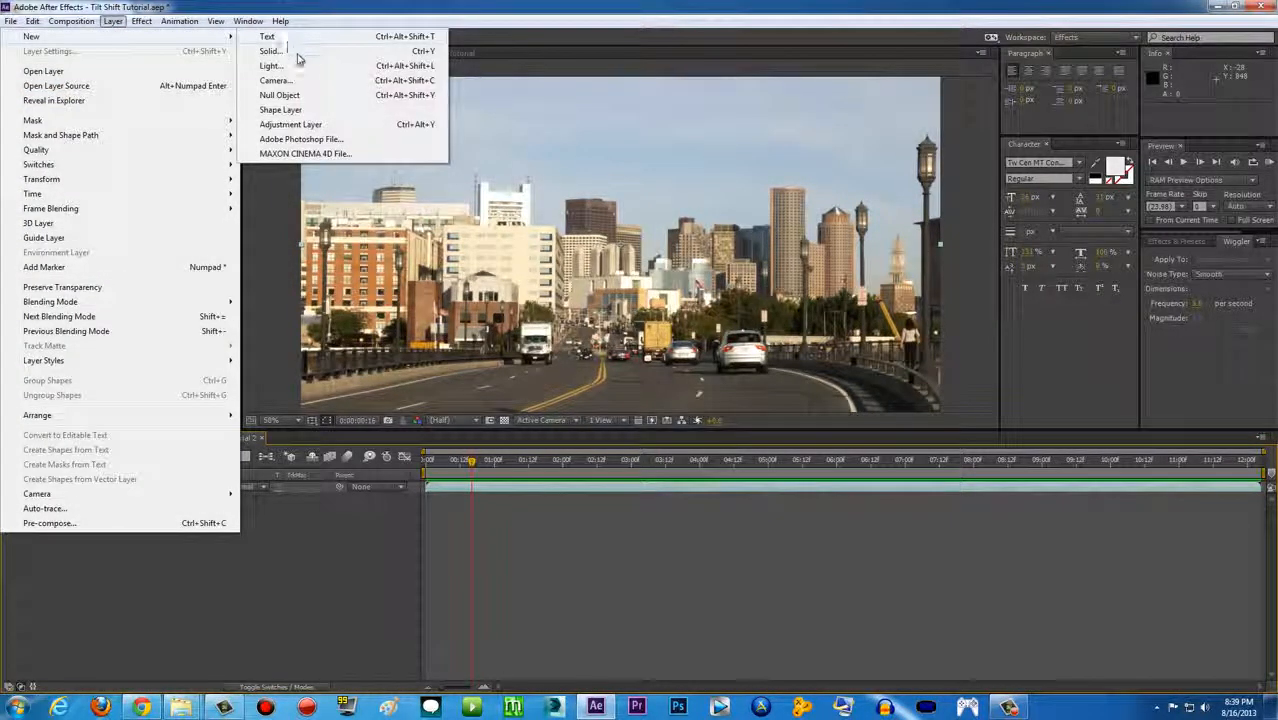
pyautogui.click(285, 125)
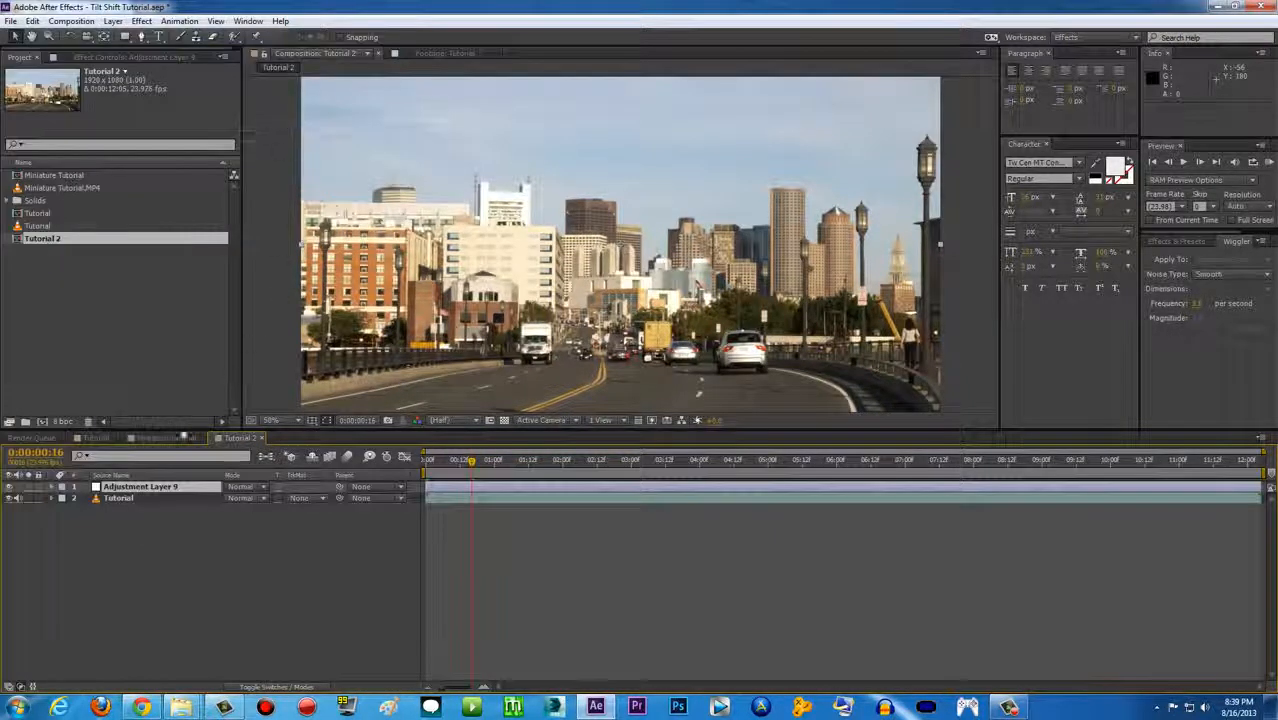
pyautogui.rightClick(153, 487)
pyautogui.click(190, 684)
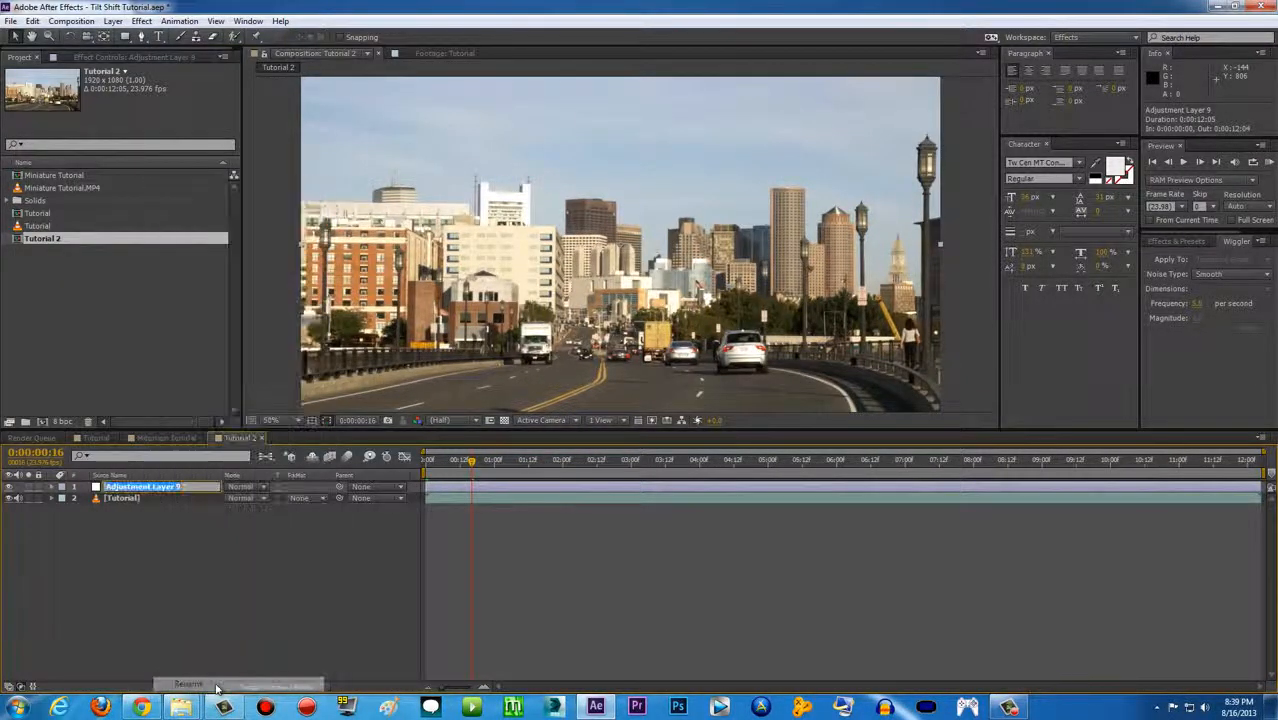
pyautogui.write('B')
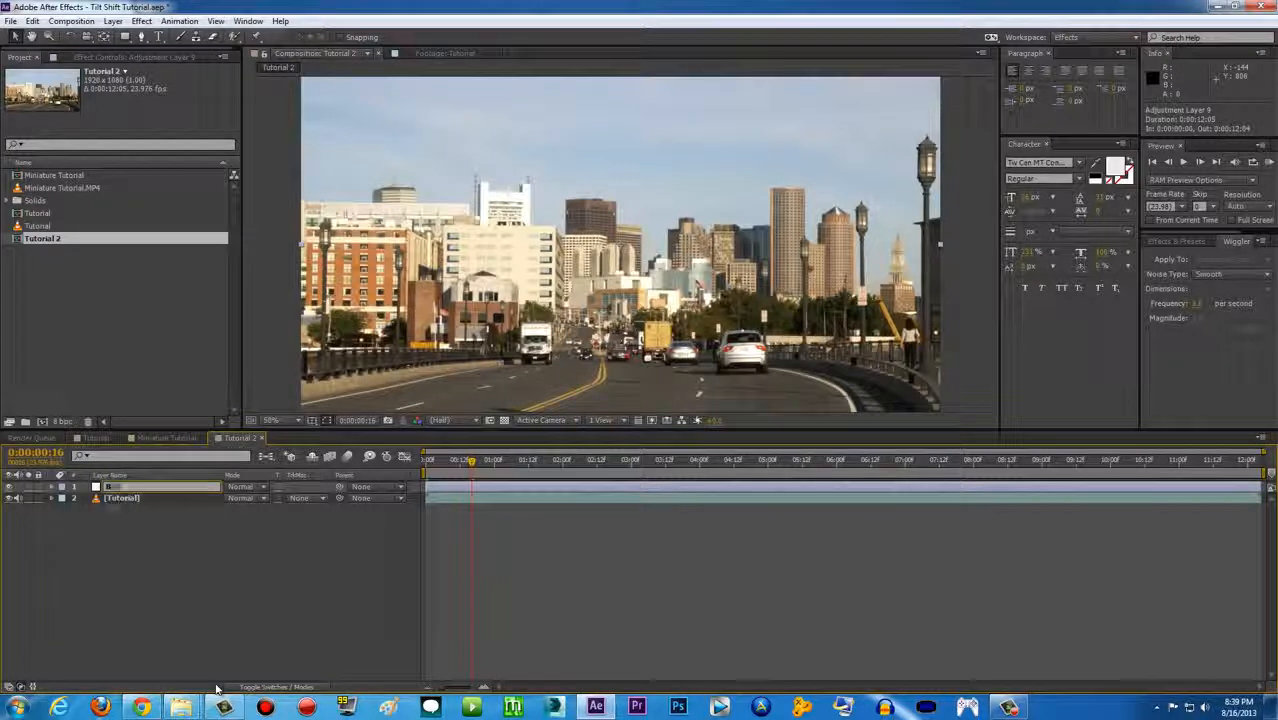
pyautogui.write('LUR')
pyautogui.press('Return')
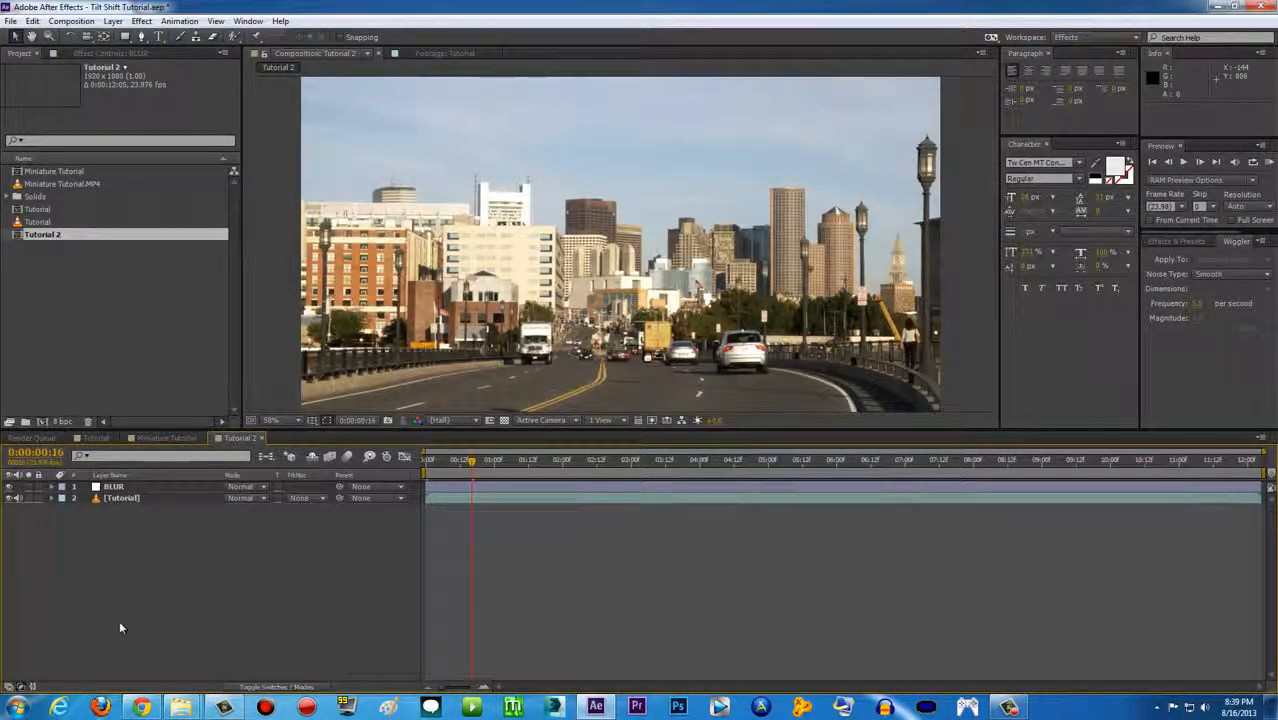
# Step: Apply the Fast Blur effect to the BLUR layer with Blurriness set to 10
pyautogui.click(165, 487)
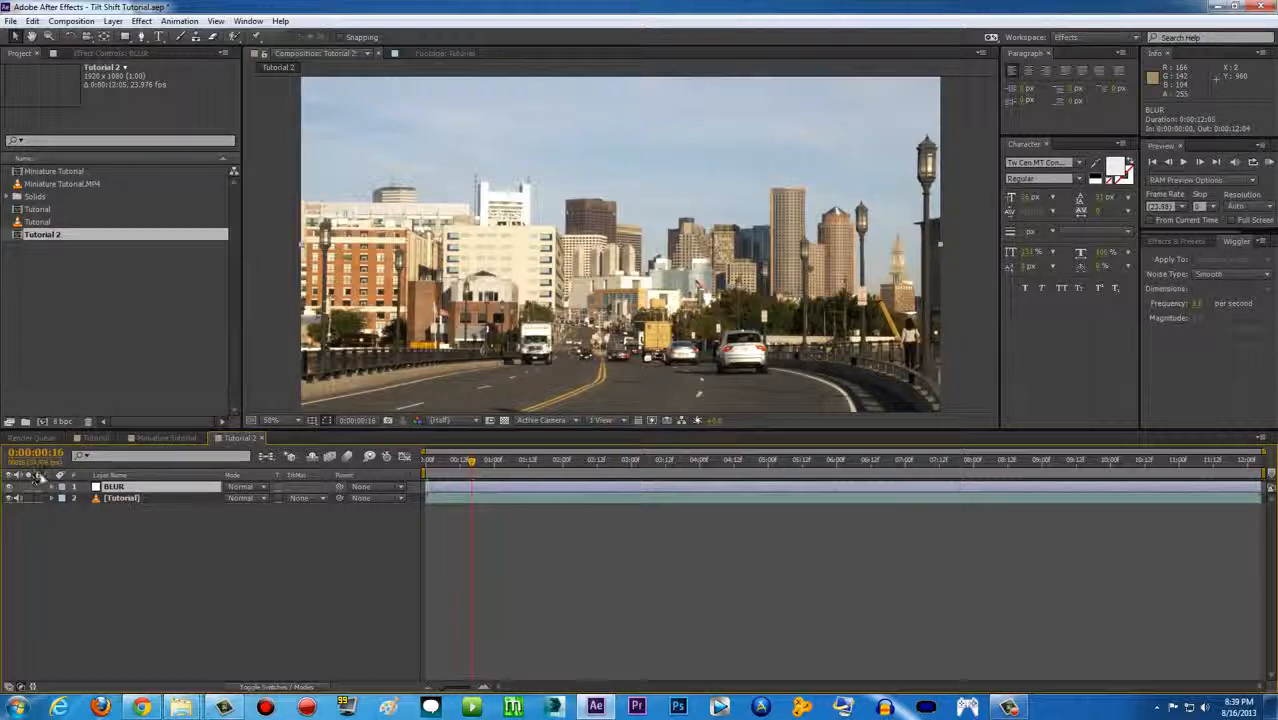
pyautogui.click(141, 24)
pyautogui.moveTo(220, 112)
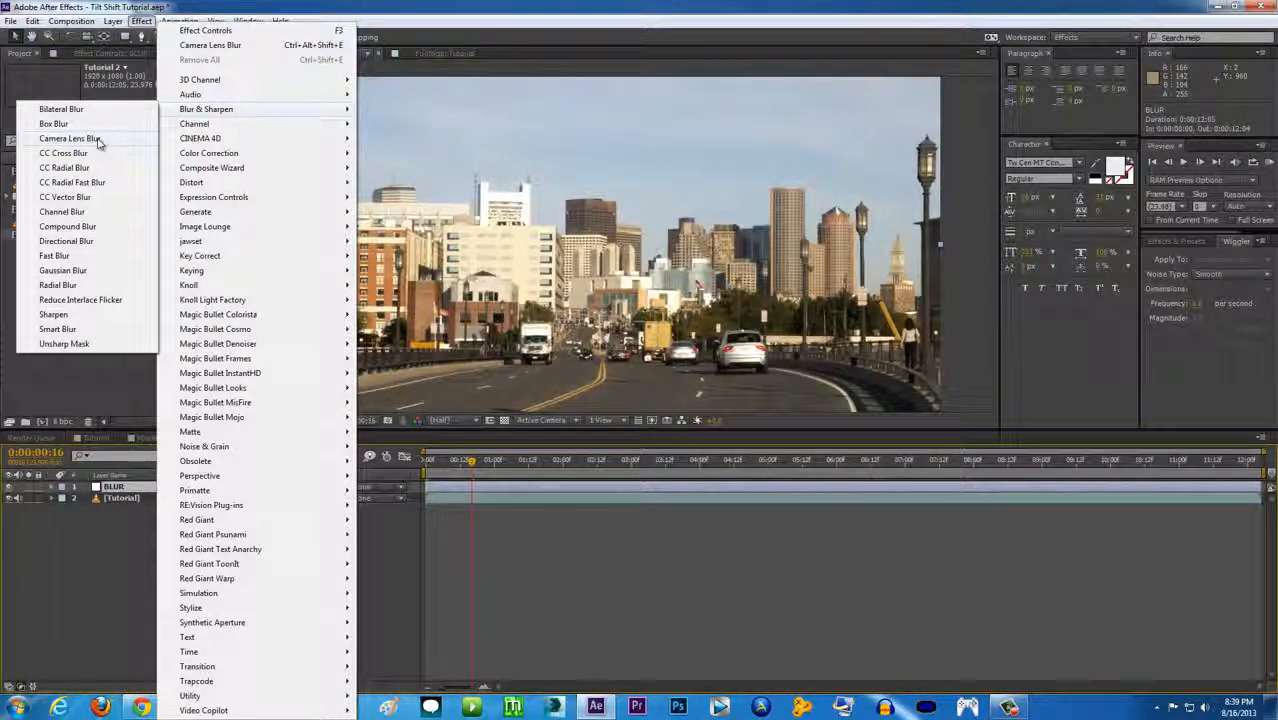
pyautogui.click(91, 257)
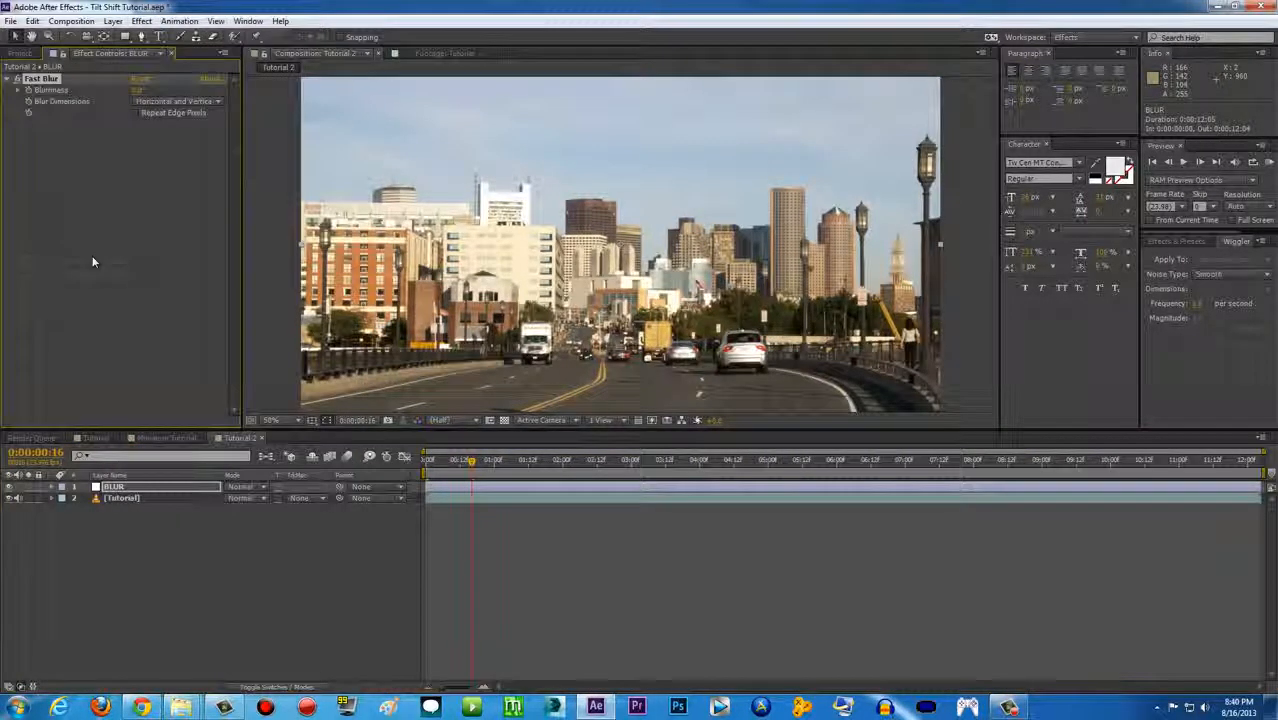
pyautogui.click(140, 90)
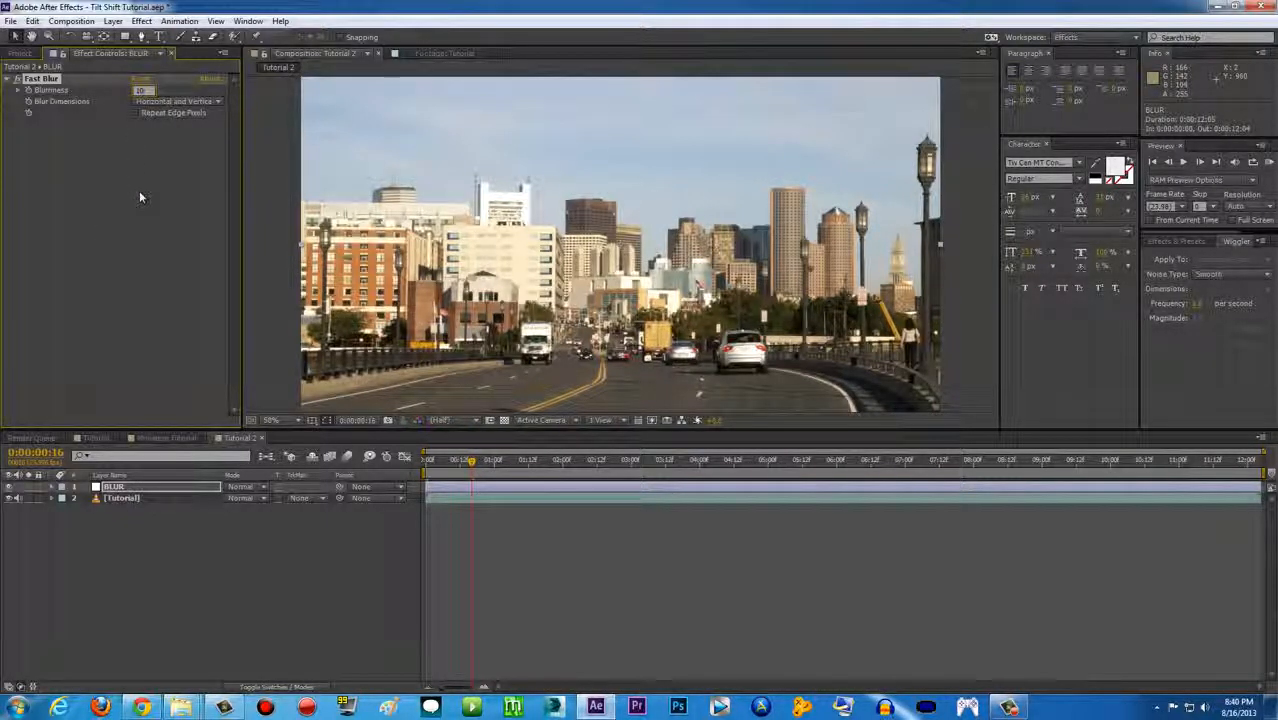
pyautogui.write('10')
pyautogui.press('Return')
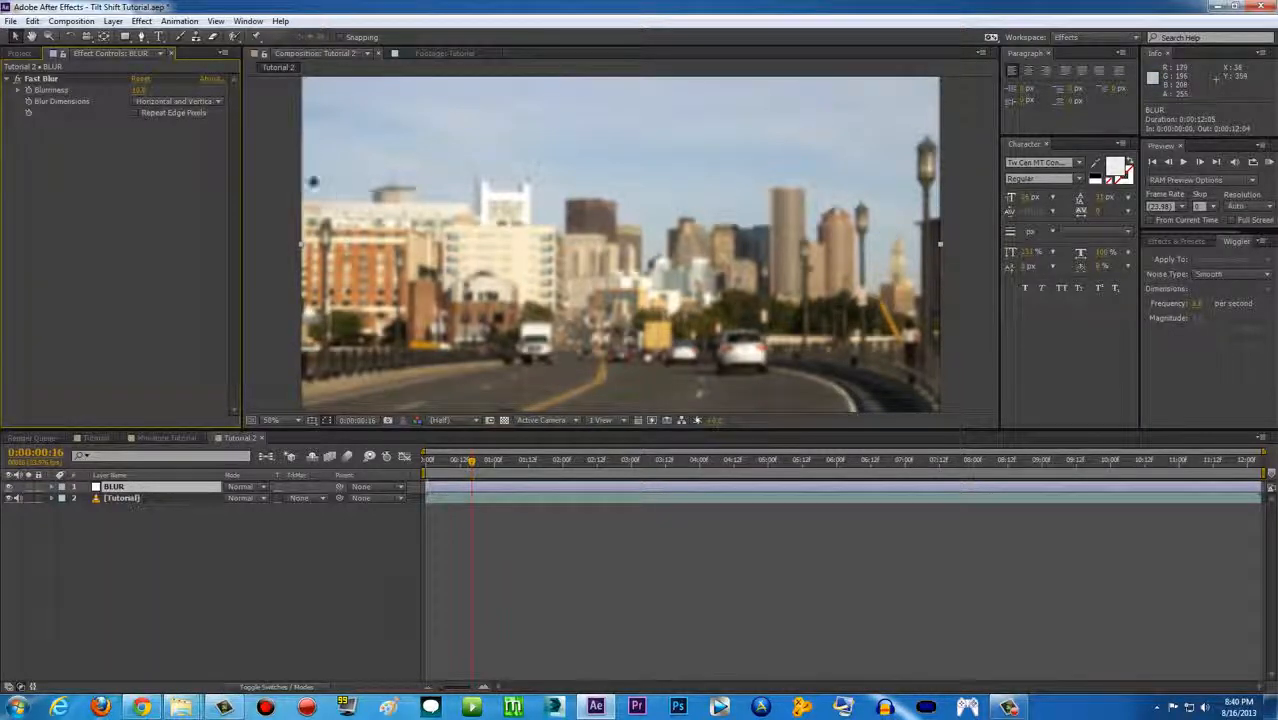
# Step: Inspect the frame's blurred edge up close and enable Repeat Edge Pixels for Fast Blur
pyautogui.scroll(3, 313, 183)
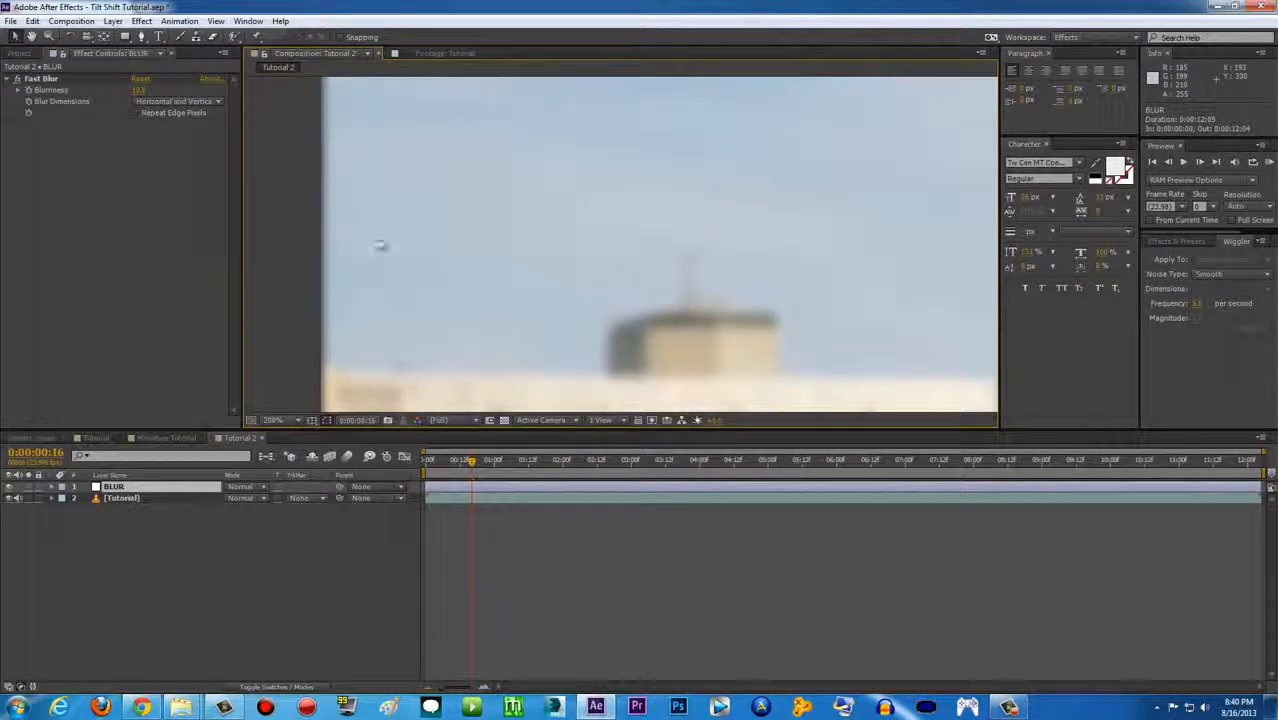
pyautogui.moveTo(320, 220); pyautogui.dragTo(451, 205)
pyautogui.scroll(1, 451, 205)
pyautogui.moveTo(260, 262); pyautogui.dragTo(474, 248)
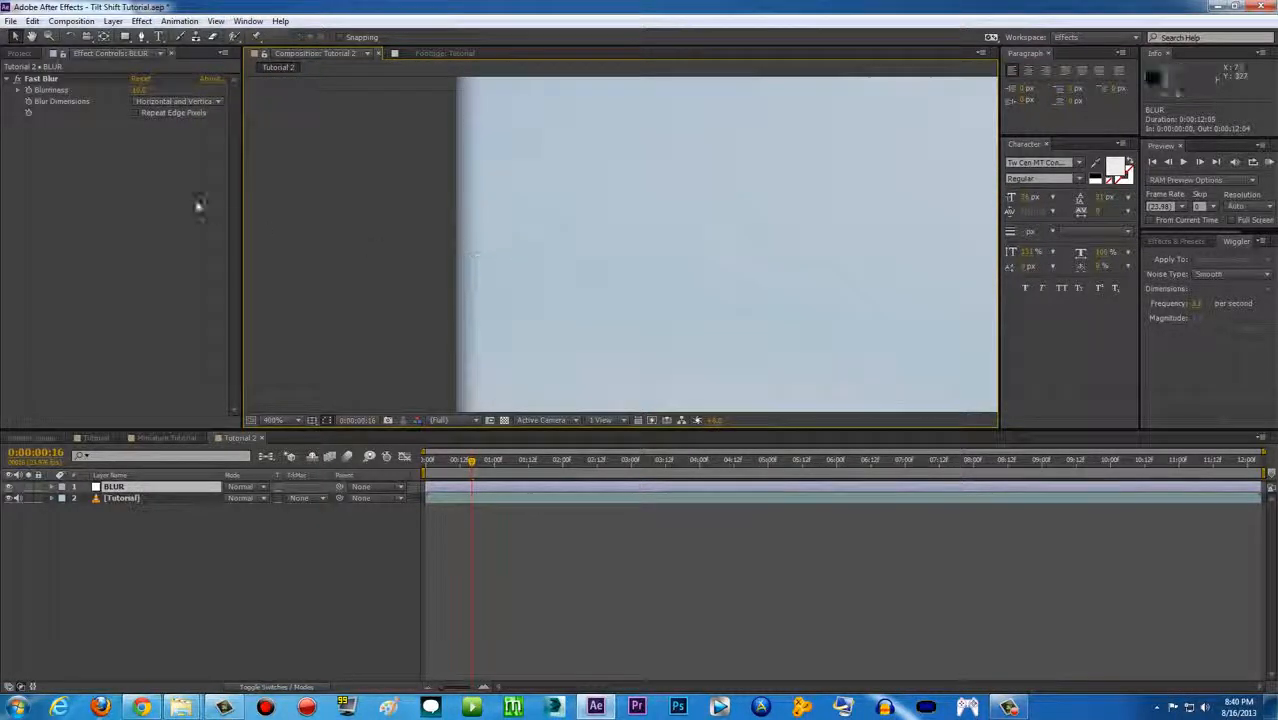
pyautogui.click(136, 113)
pyautogui.scroll(-2, 630, 311)
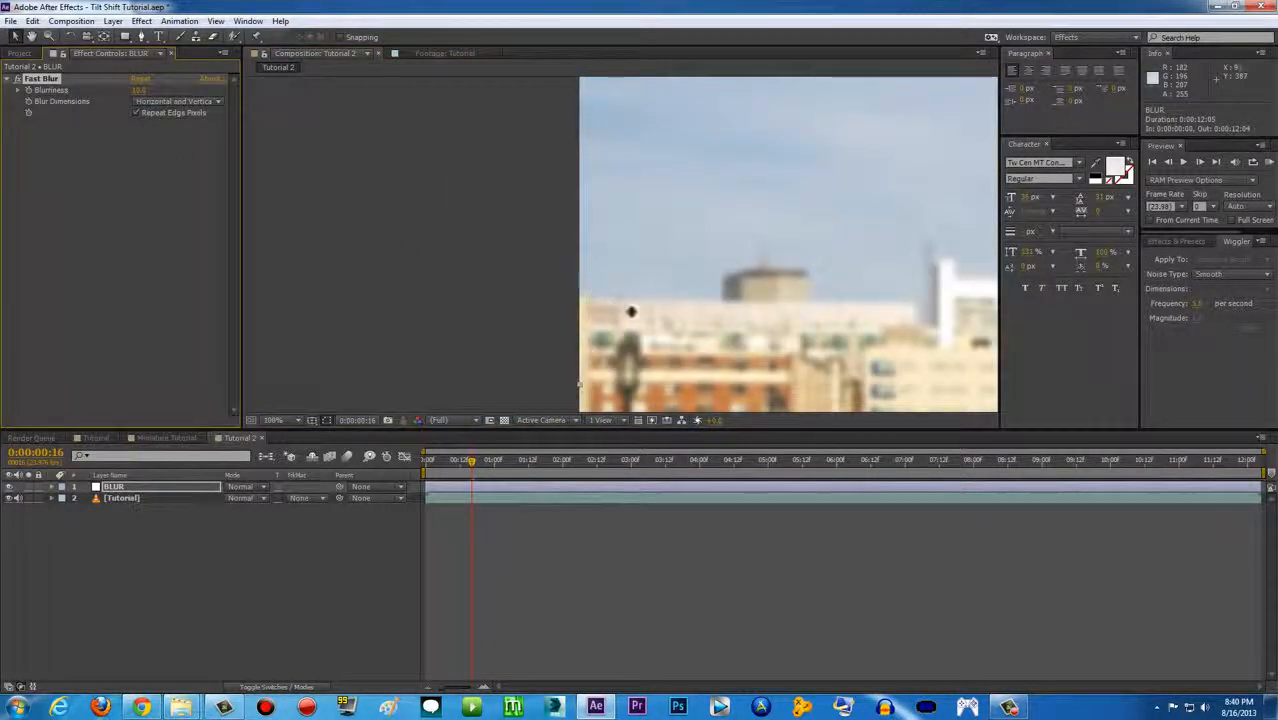
pyautogui.click(297, 420)
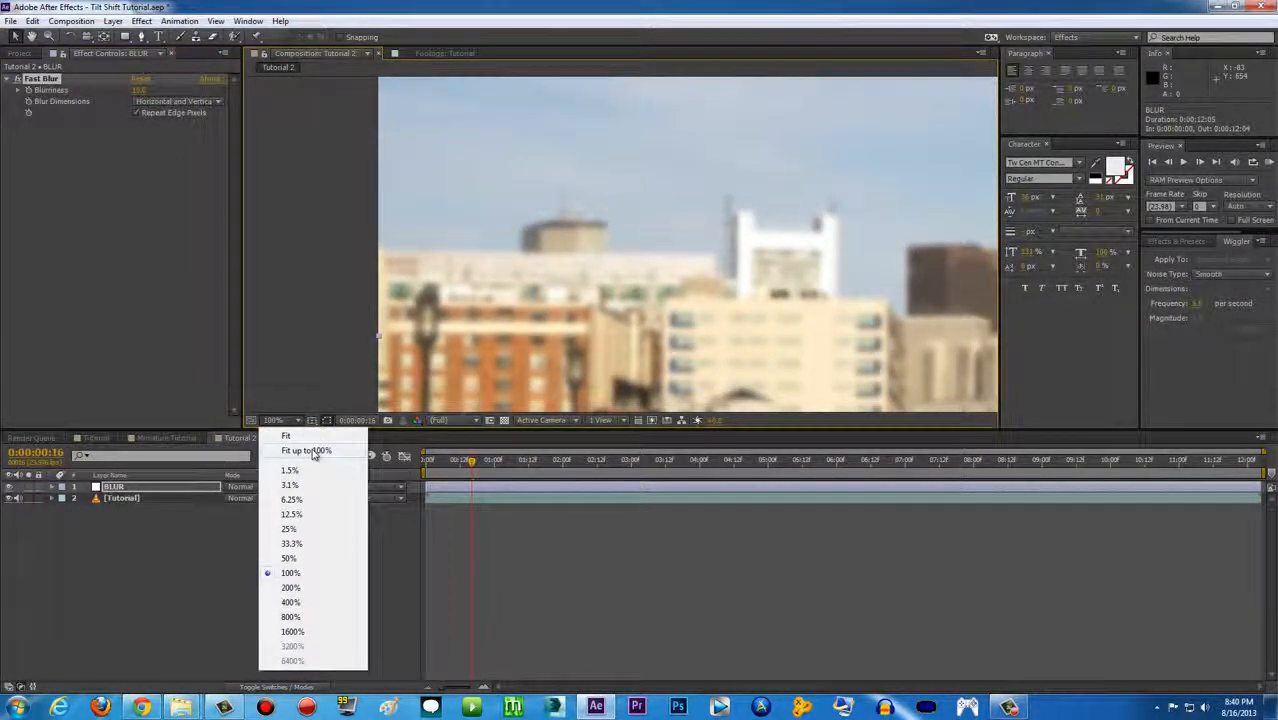
pyautogui.click(315, 452)
pyautogui.click(255, 209)
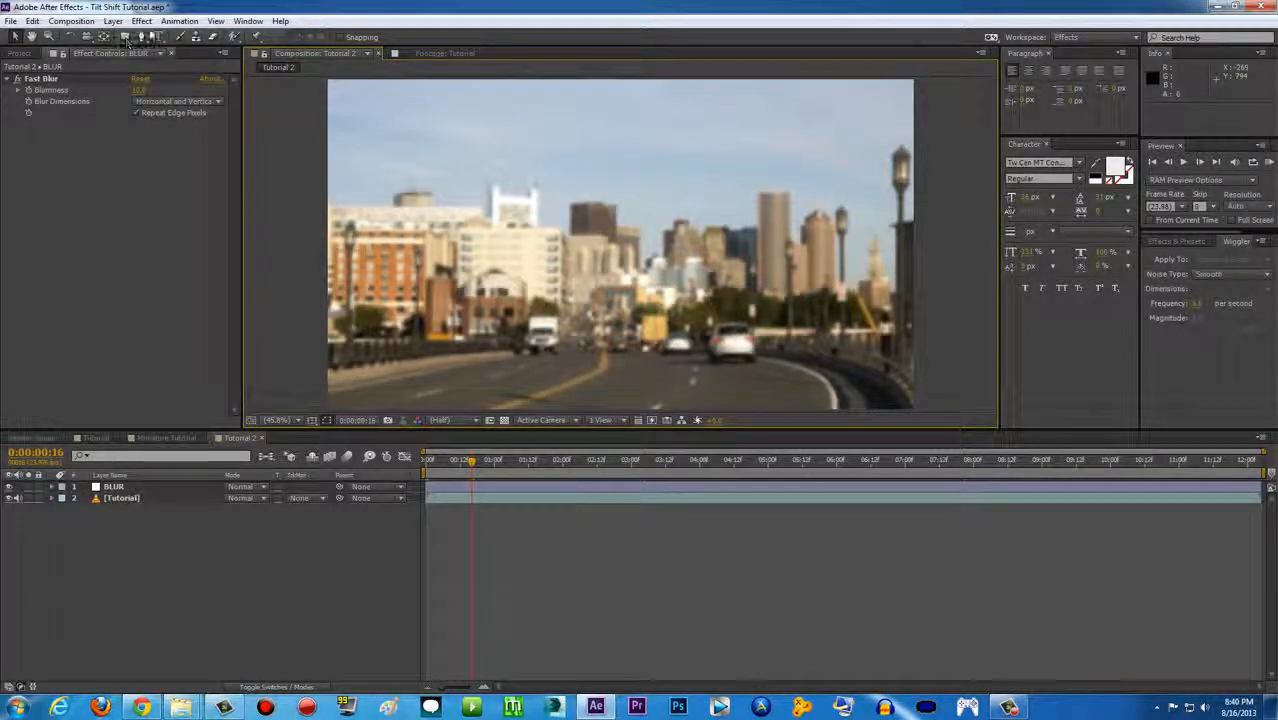
# Step: Apply Camera Lens Blur to the BLUR layer with a Blur Radius of 10 and Repeat Edge Pixels enabled
pyautogui.click(137, 488)
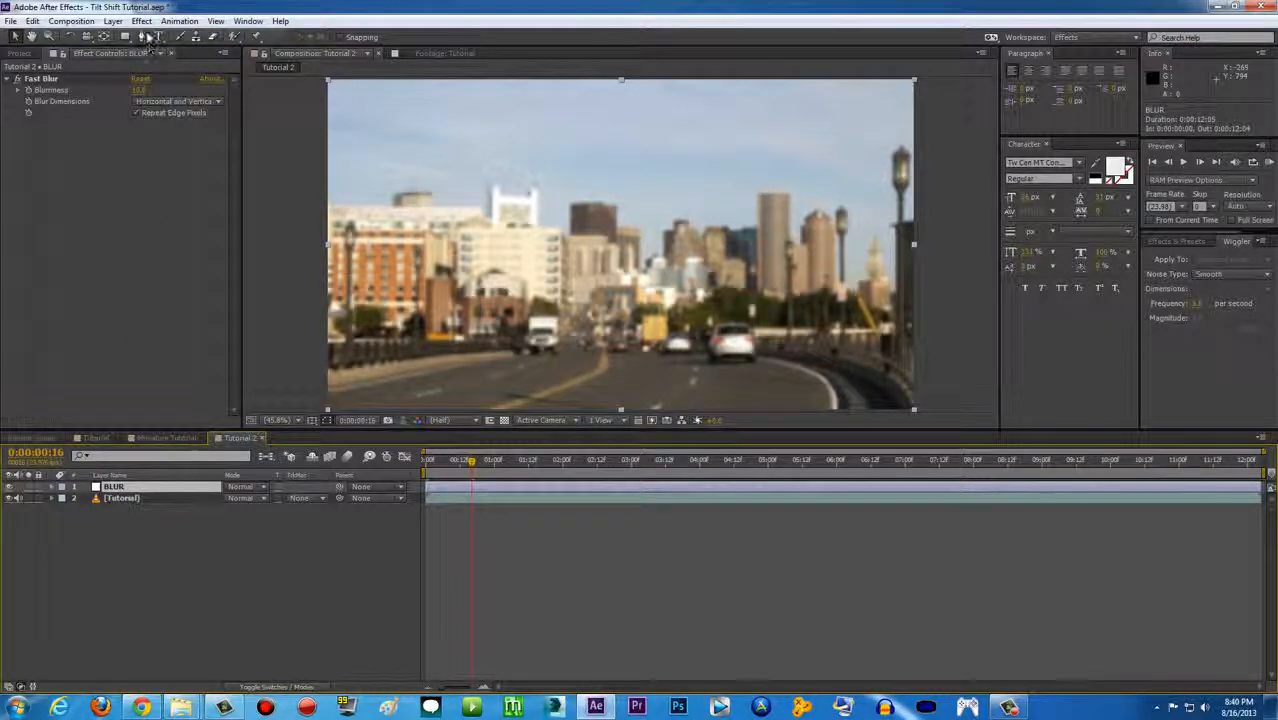
pyautogui.click(142, 21)
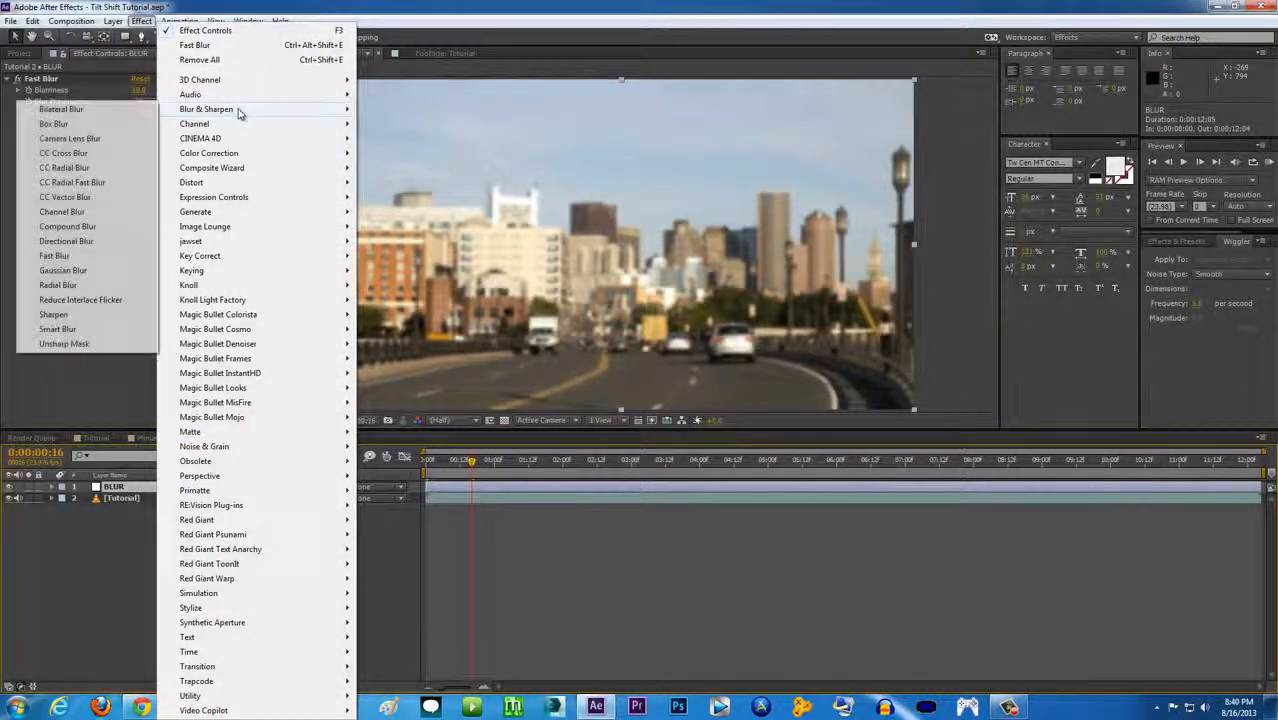
pyautogui.click(86, 139)
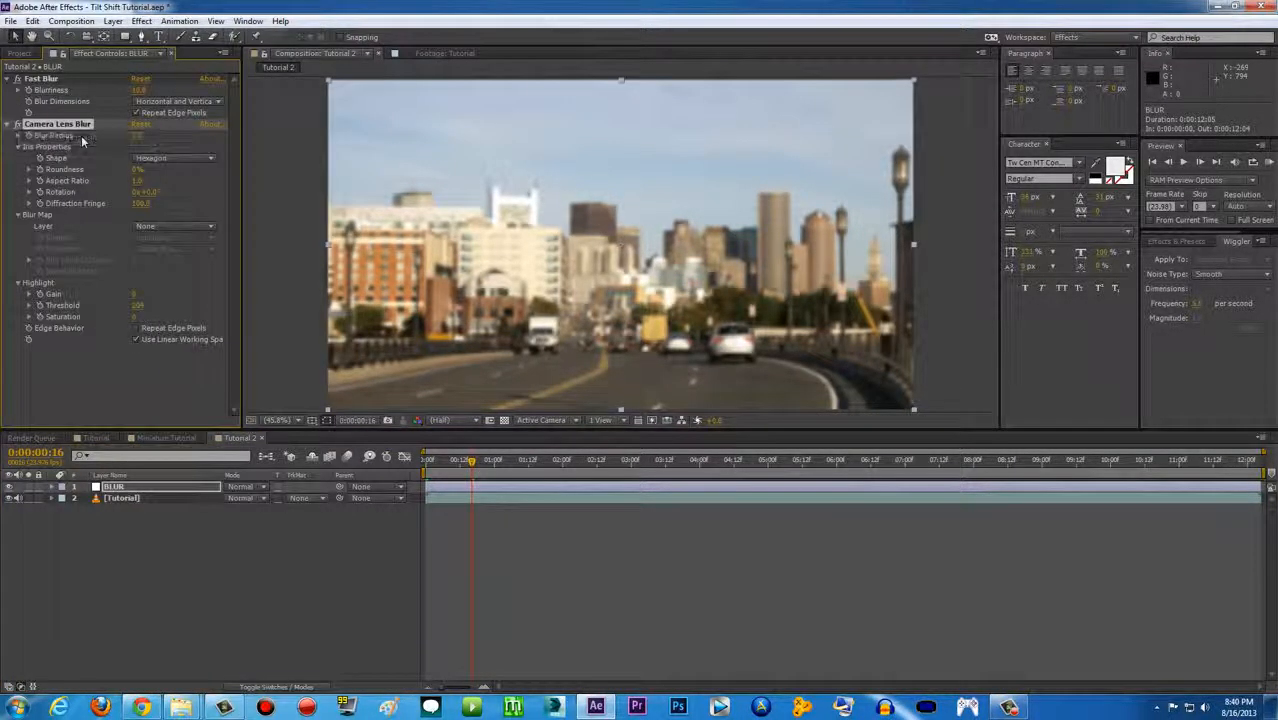
pyautogui.click(140, 136)
pyautogui.write('10')
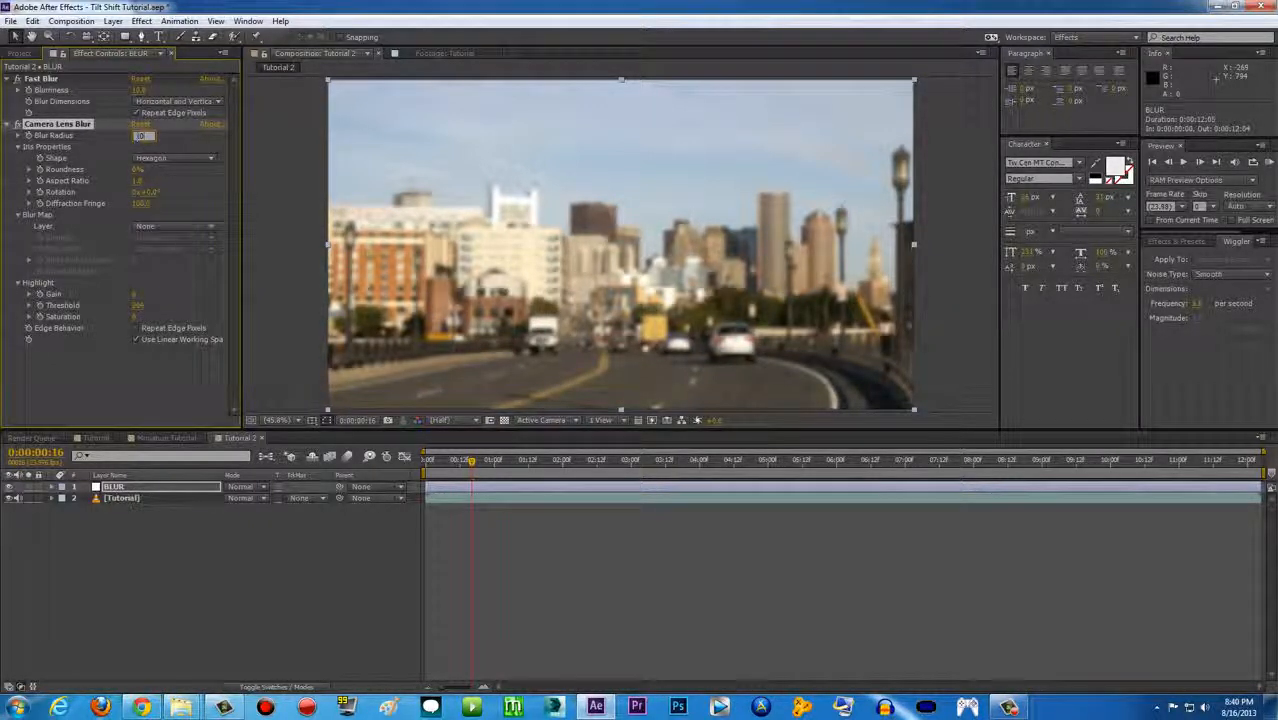
pyautogui.click(129, 368)
pyautogui.click(136, 339)
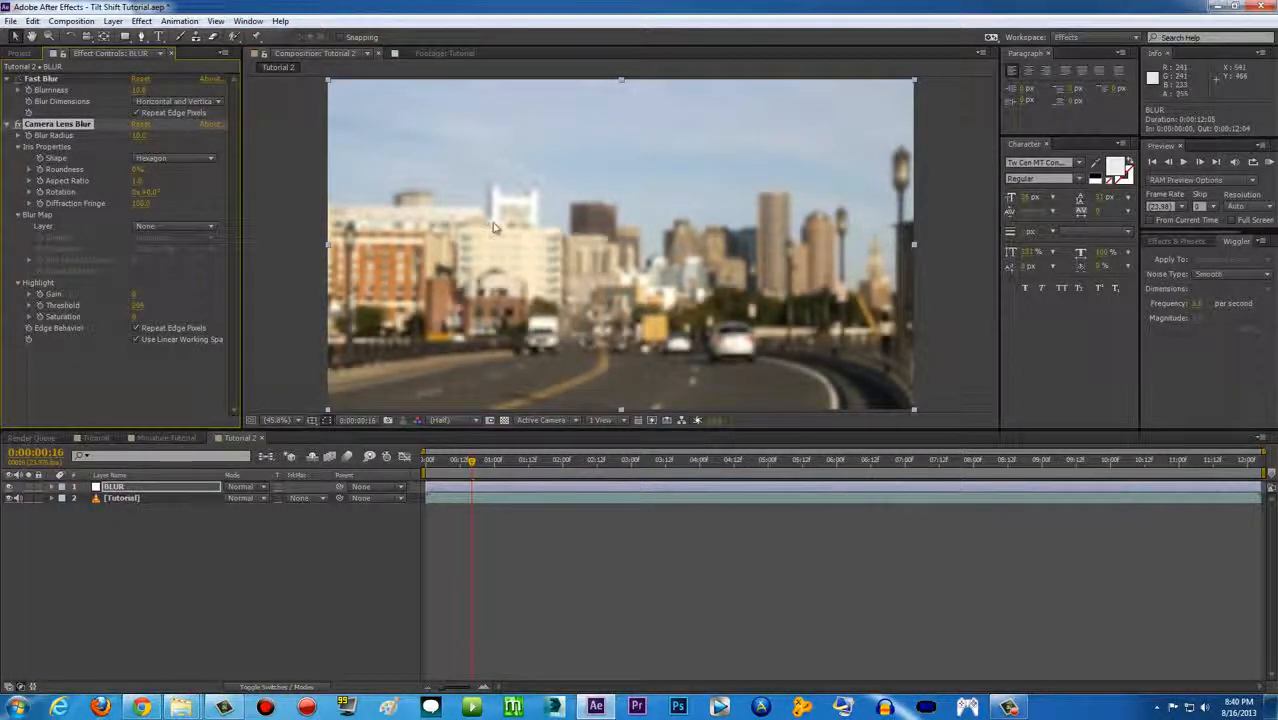
# Step: Compare Camera Lens Blur and Fast Blur up close on the rooftop buildings, switching each effect on and off
pyautogui.scroll(4, 398, 213)
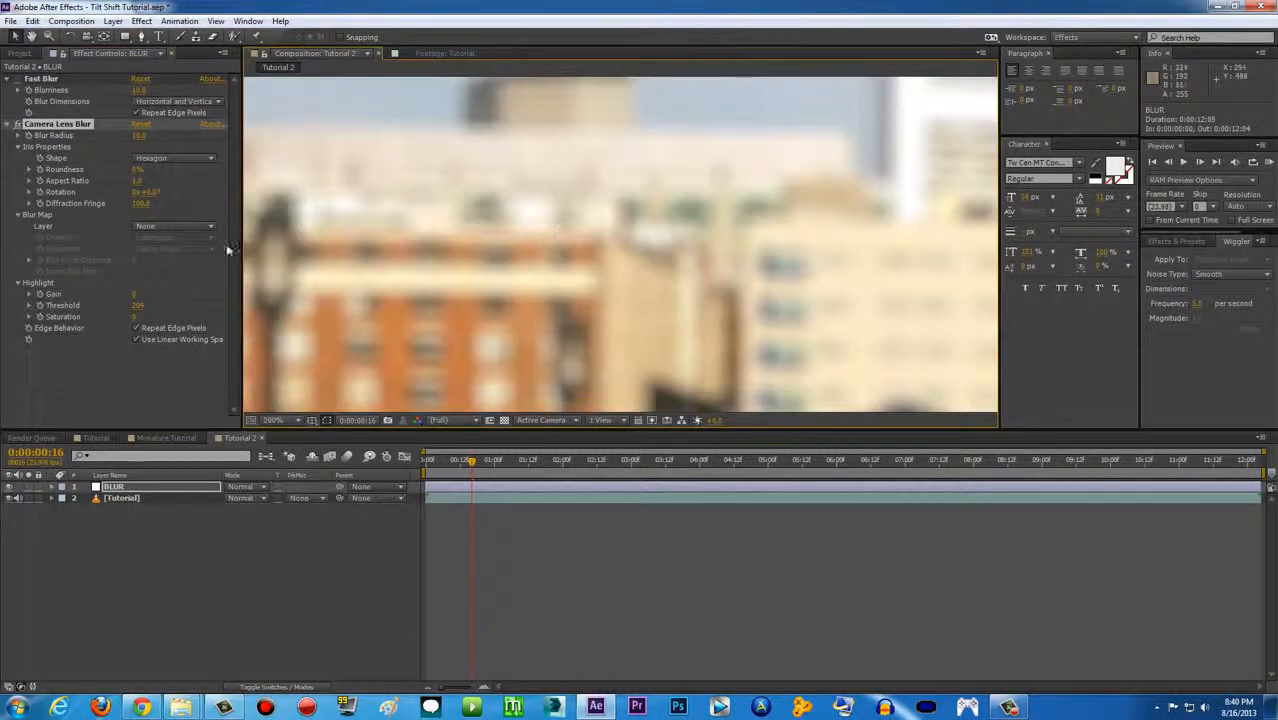
pyautogui.scroll(-3, 465, 282)
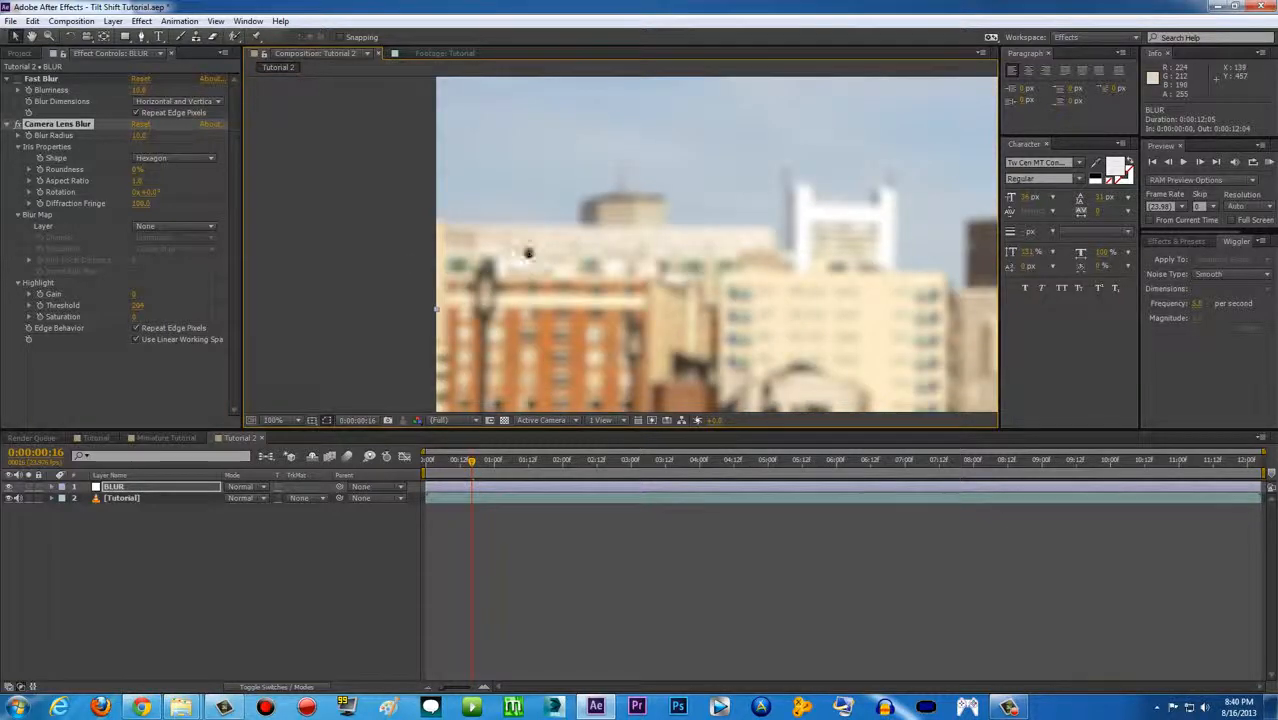
pyautogui.scroll(2, 480, 270)
pyautogui.scroll(1, 480, 286)
pyautogui.scroll(-1, 486, 284)
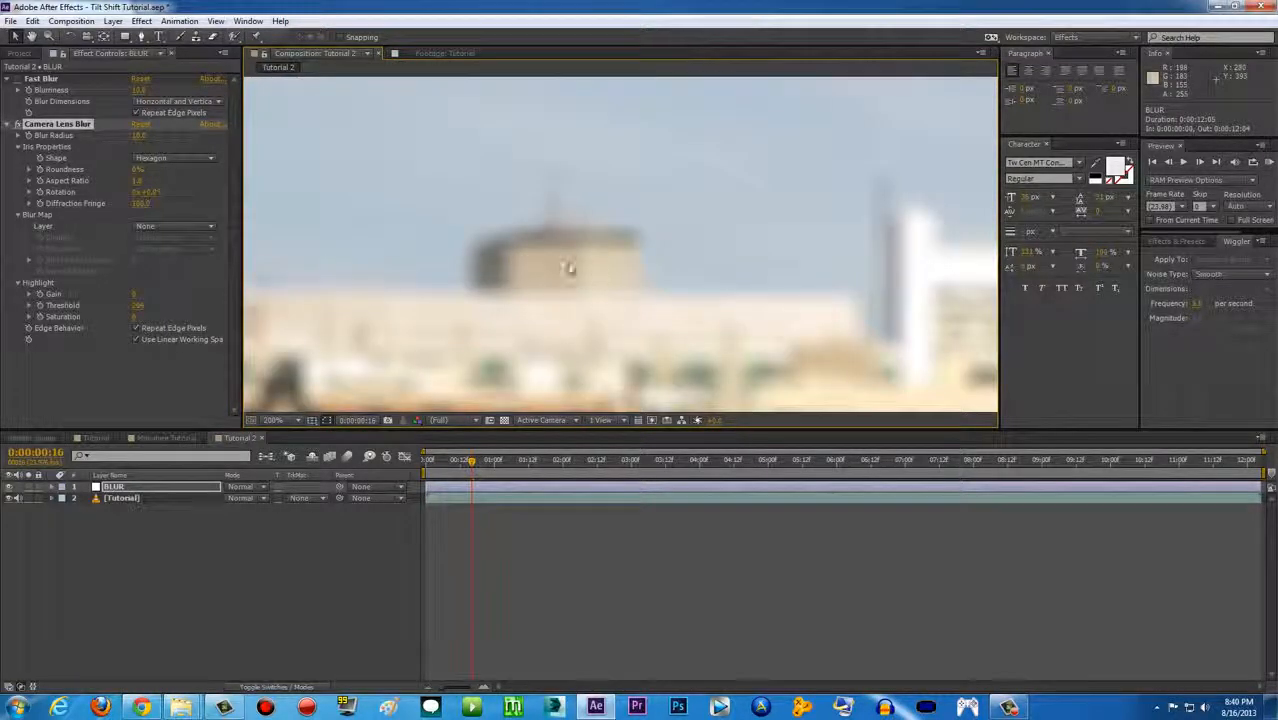
pyautogui.click(18, 125)
pyautogui.click(18, 79)
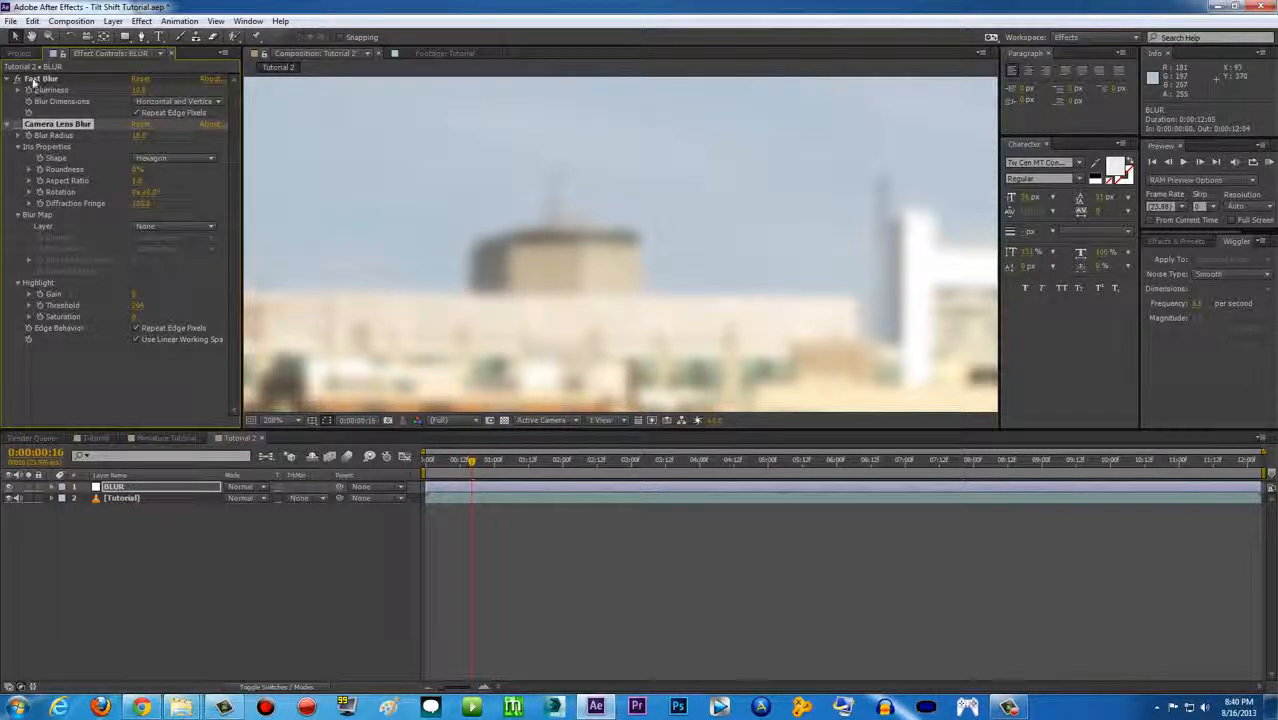
pyautogui.click(18, 79)
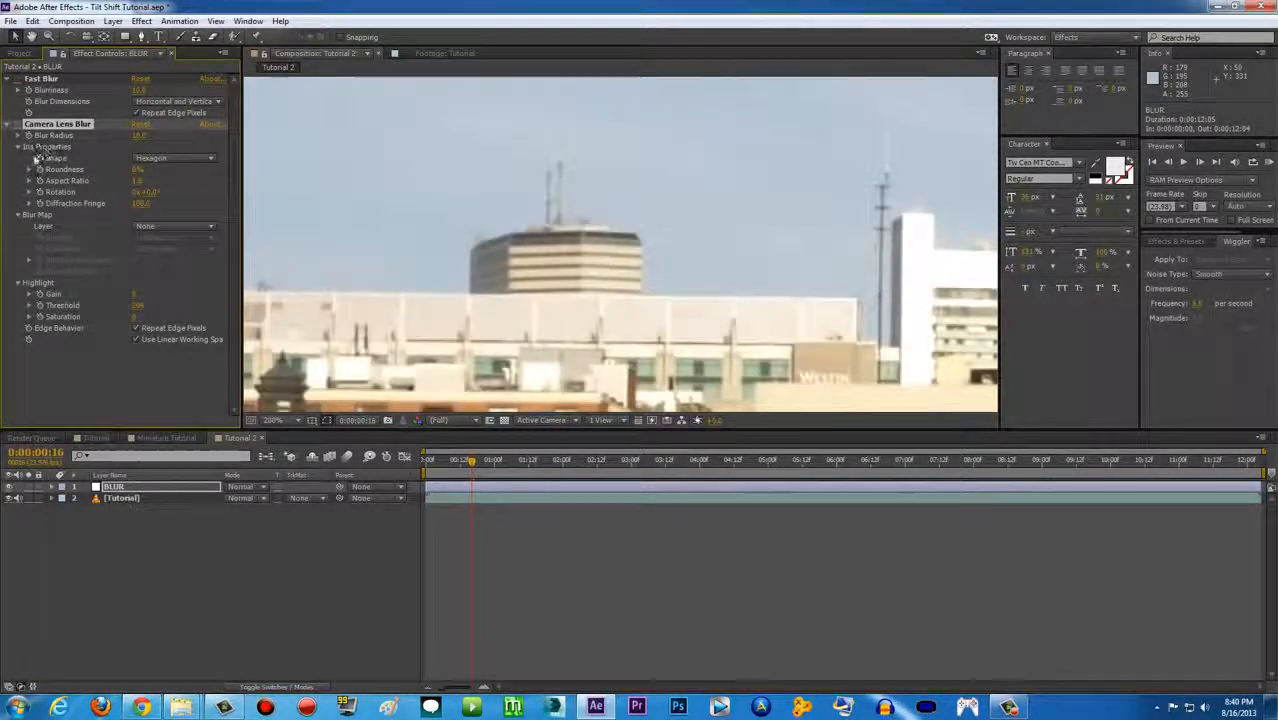
pyautogui.click(18, 125)
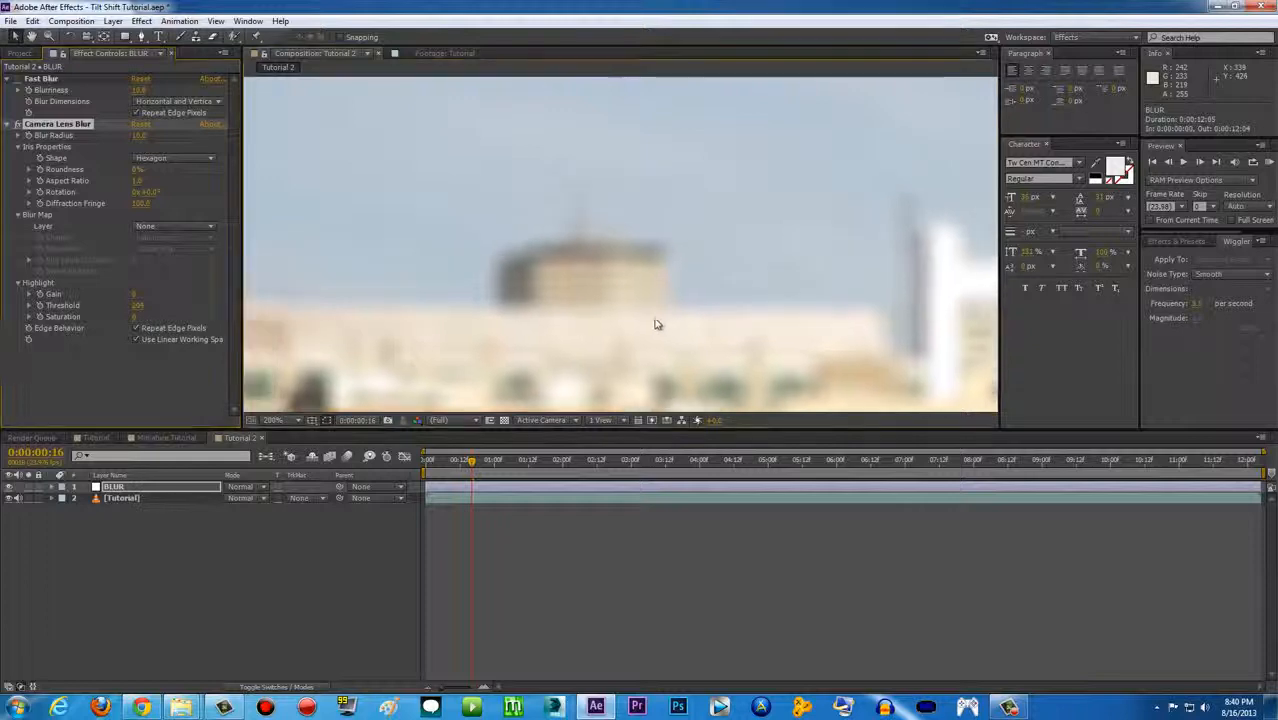
# Step: Examine the Camera Lens Blur on the rooftops, brick building and street up close, ending with the whole frame fitted in view
pyautogui.scroll(1, 640, 315)
pyautogui.scroll(-2, 685, 280)
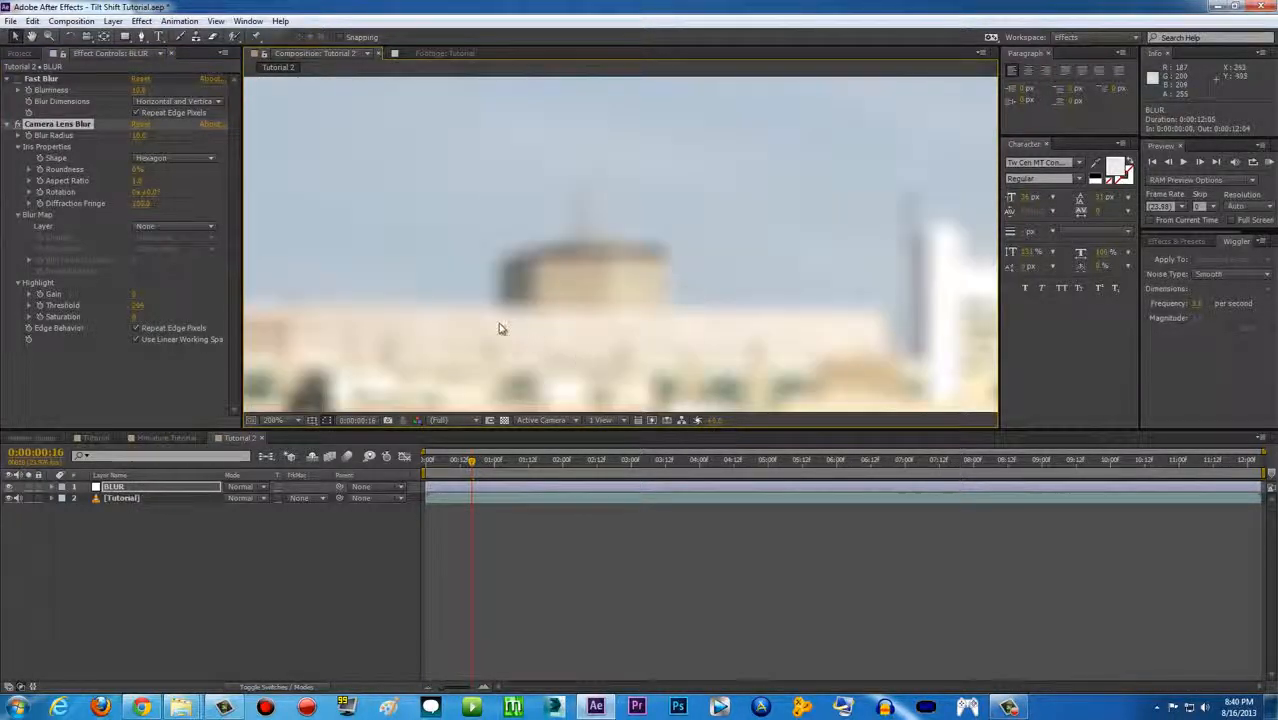
pyautogui.scroll(-2, 499, 328)
pyautogui.scroll(2, 610, 320)
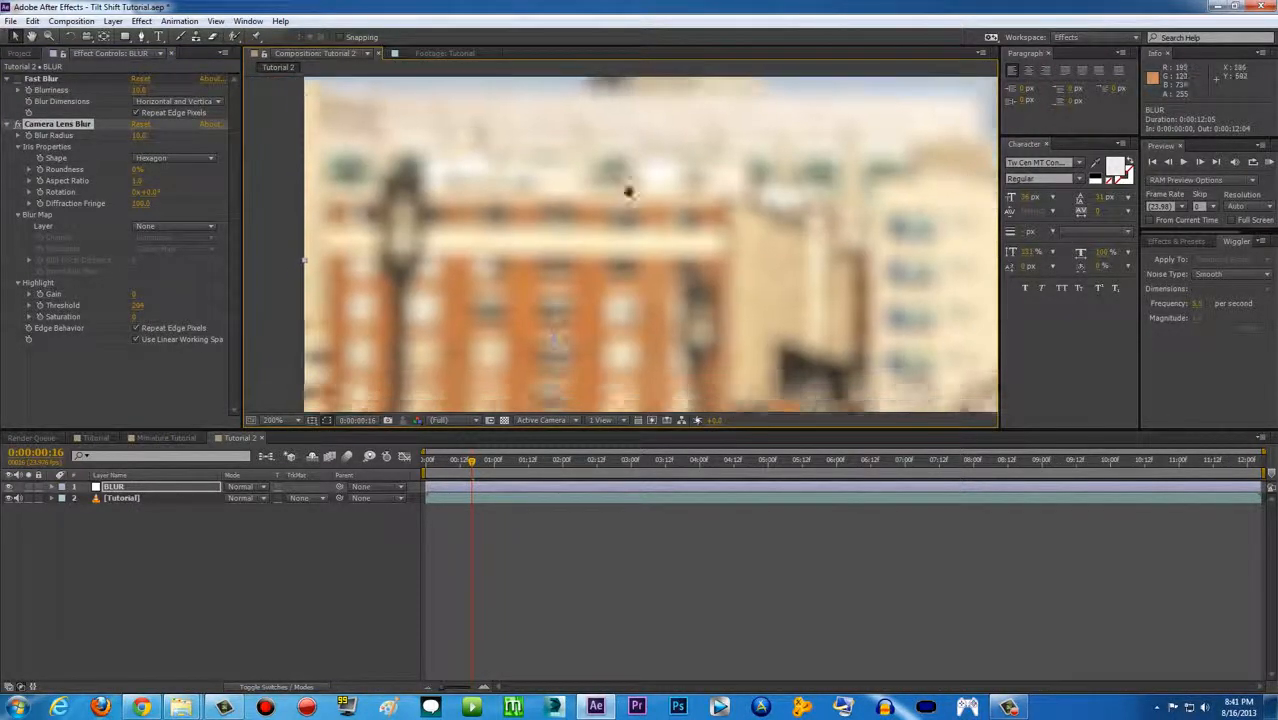
pyautogui.scroll(-1, 653, 268)
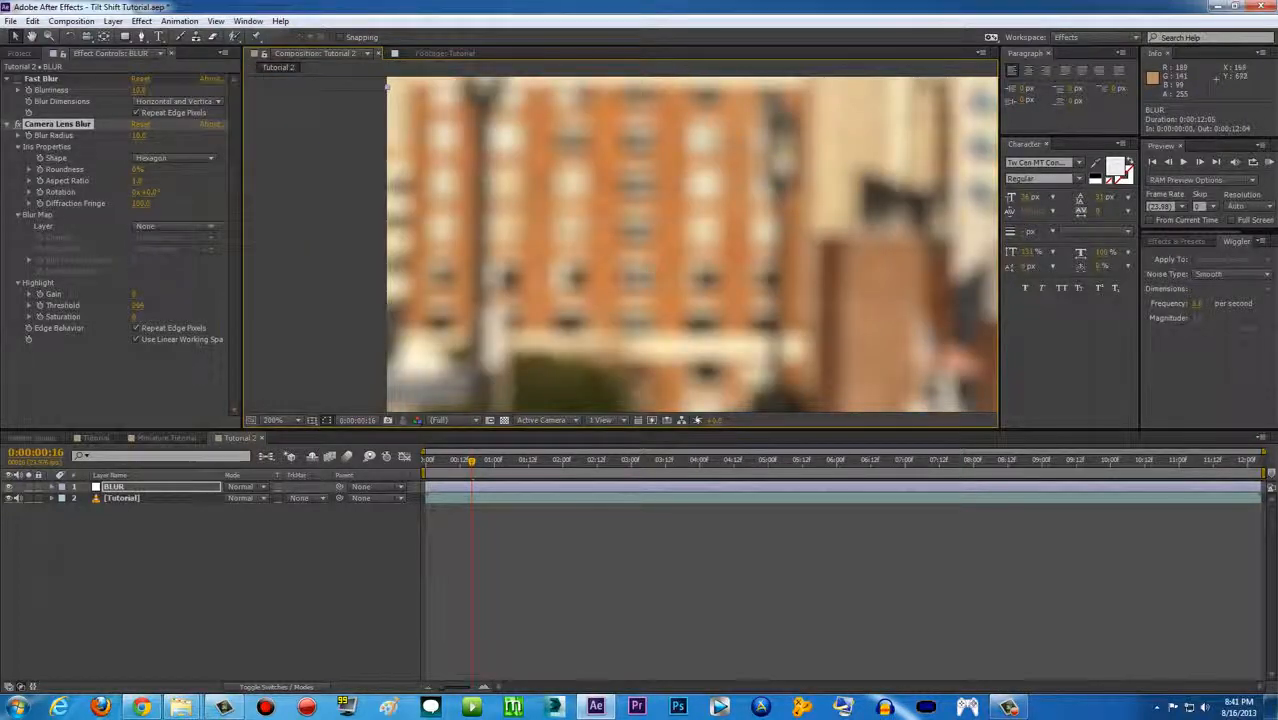
pyautogui.scroll(-1, 618, 303)
pyautogui.moveTo(713, 287); pyautogui.dragTo(484, 264)
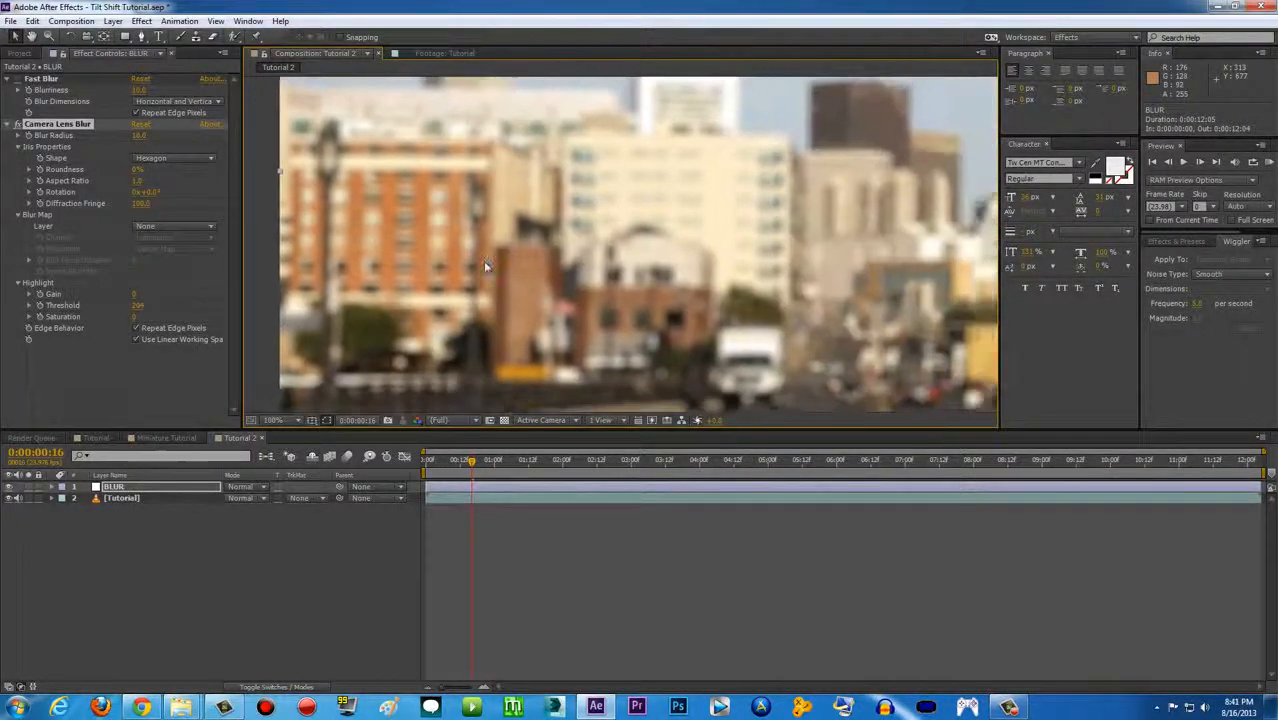
pyautogui.moveTo(743, 316); pyautogui.dragTo(705, 305)
pyautogui.scroll(-2, 703, 305)
pyautogui.moveTo(440, 299); pyautogui.dragTo(381, 334)
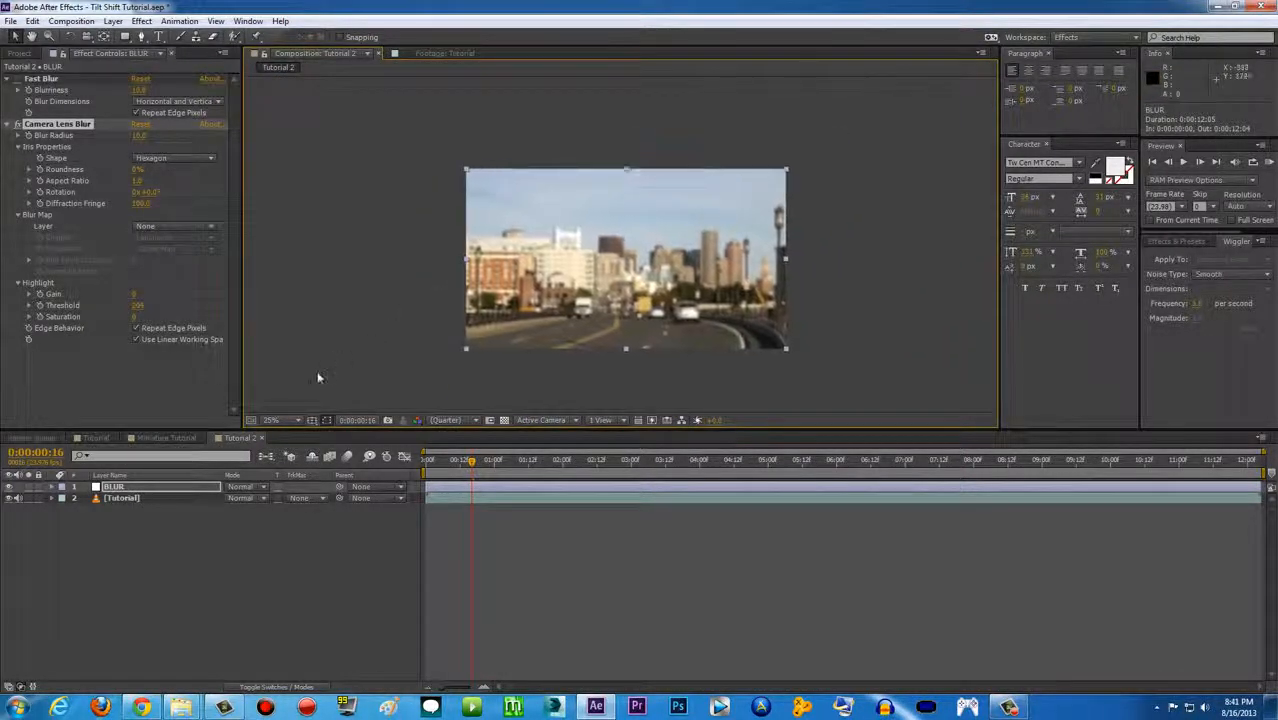
pyautogui.click(295, 421)
pyautogui.click(300, 447)
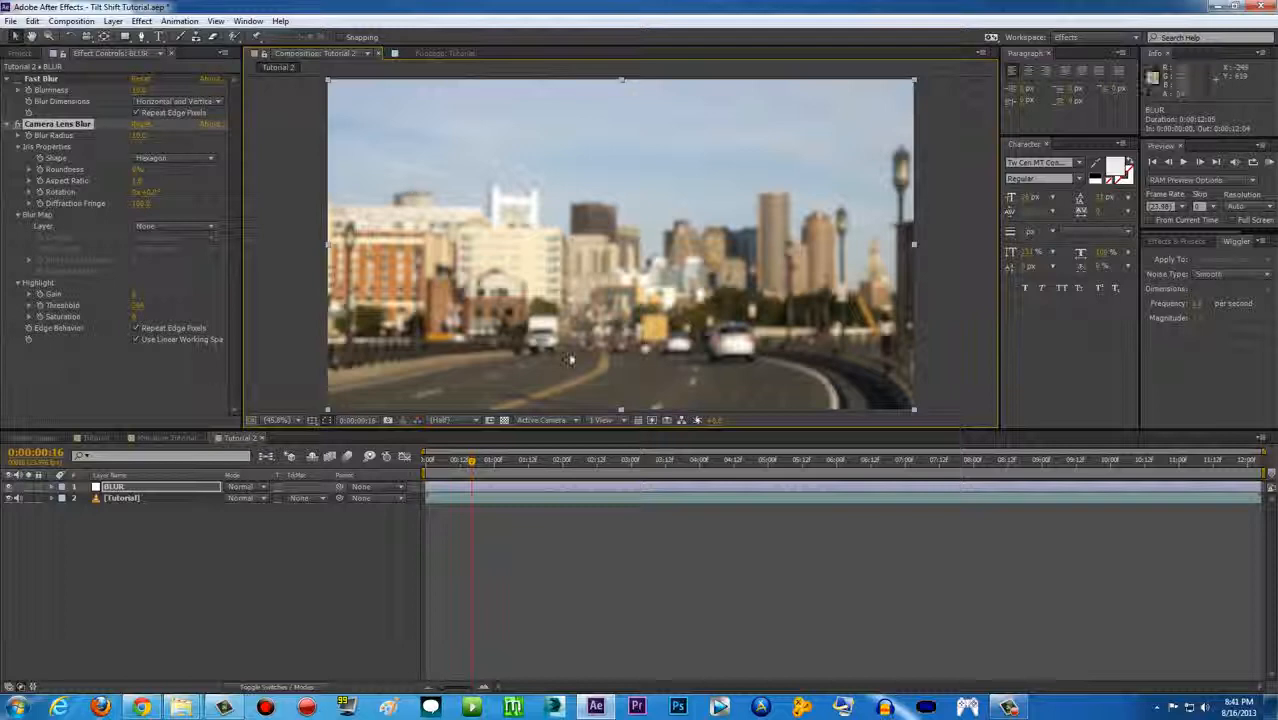
# Step: Compare both blur effects on the distant traffic, leaving only Camera Lens Blur enabled and the whole frame fitted in view
pyautogui.scroll(3, 575, 350)
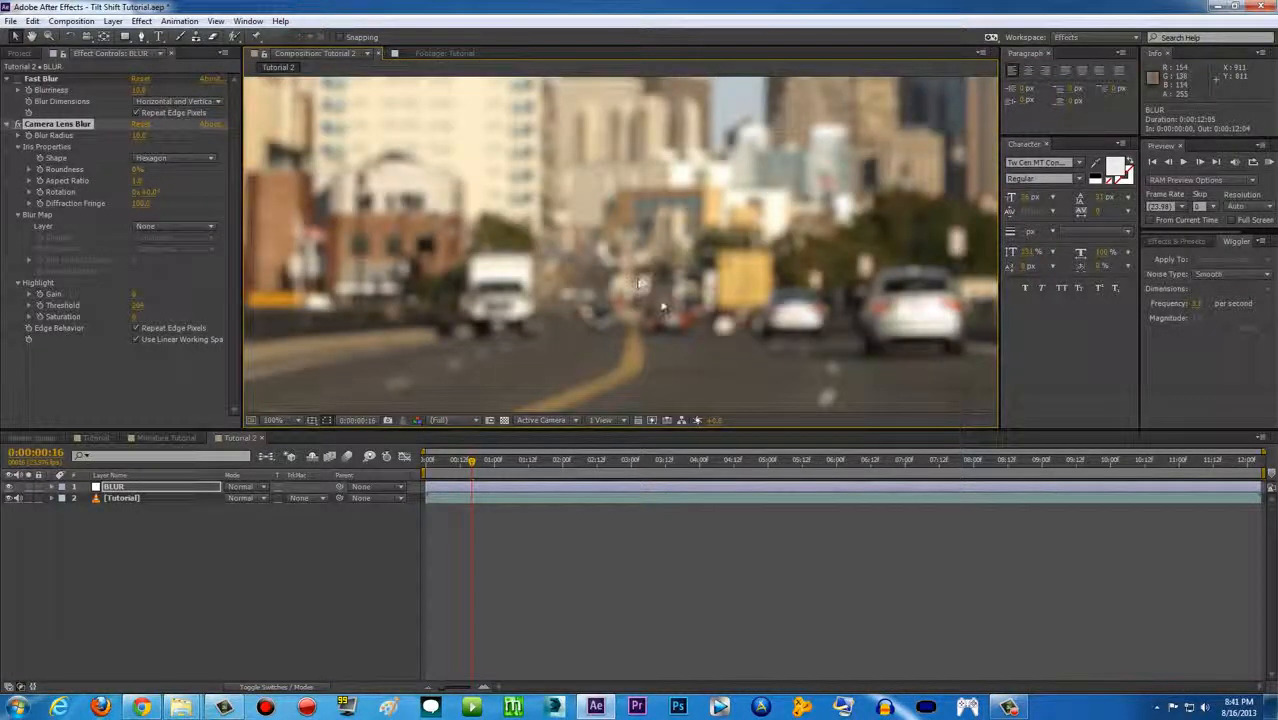
pyautogui.scroll(4, 638, 283)
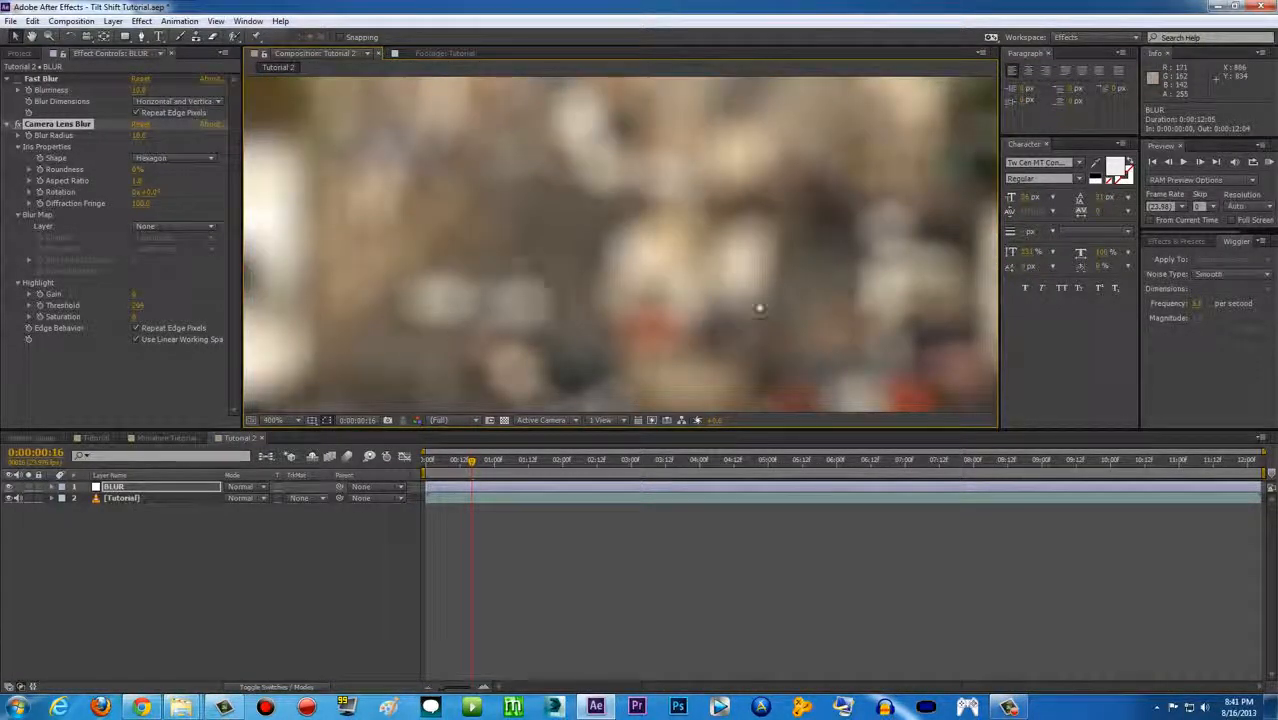
pyautogui.click(17, 124)
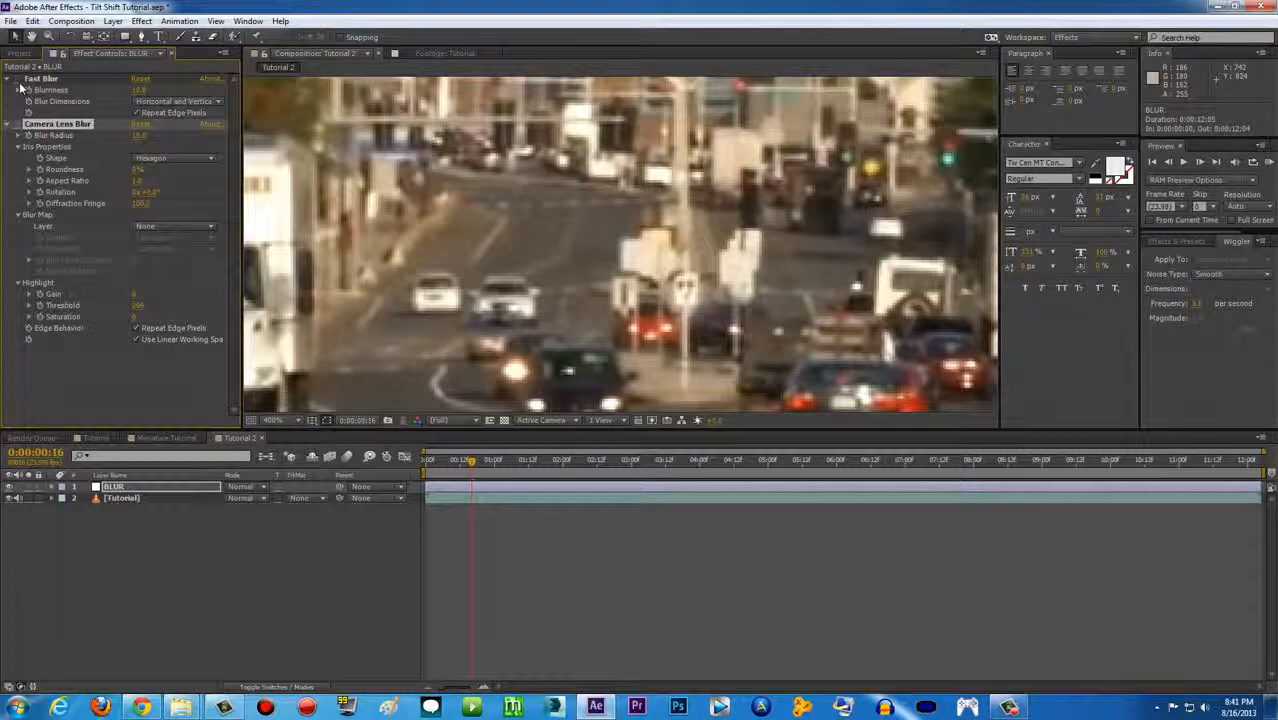
pyautogui.click(17, 124)
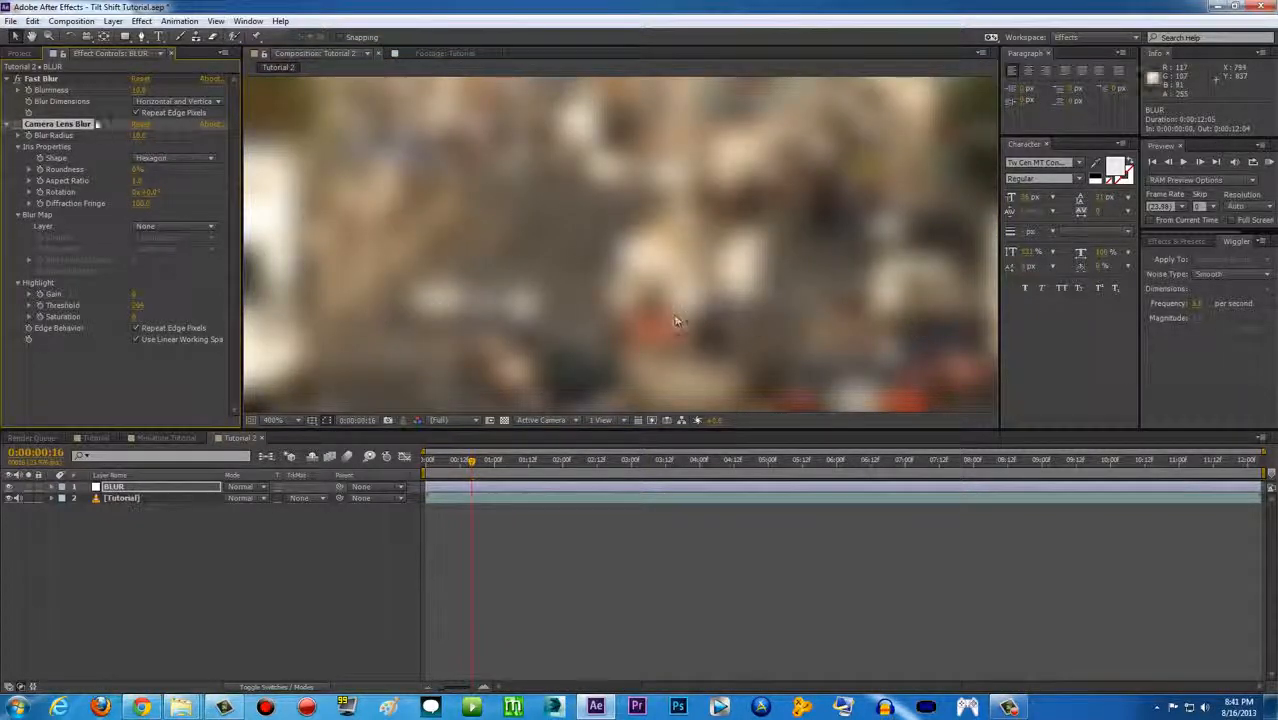
pyautogui.click(17, 78)
pyautogui.click(17, 124)
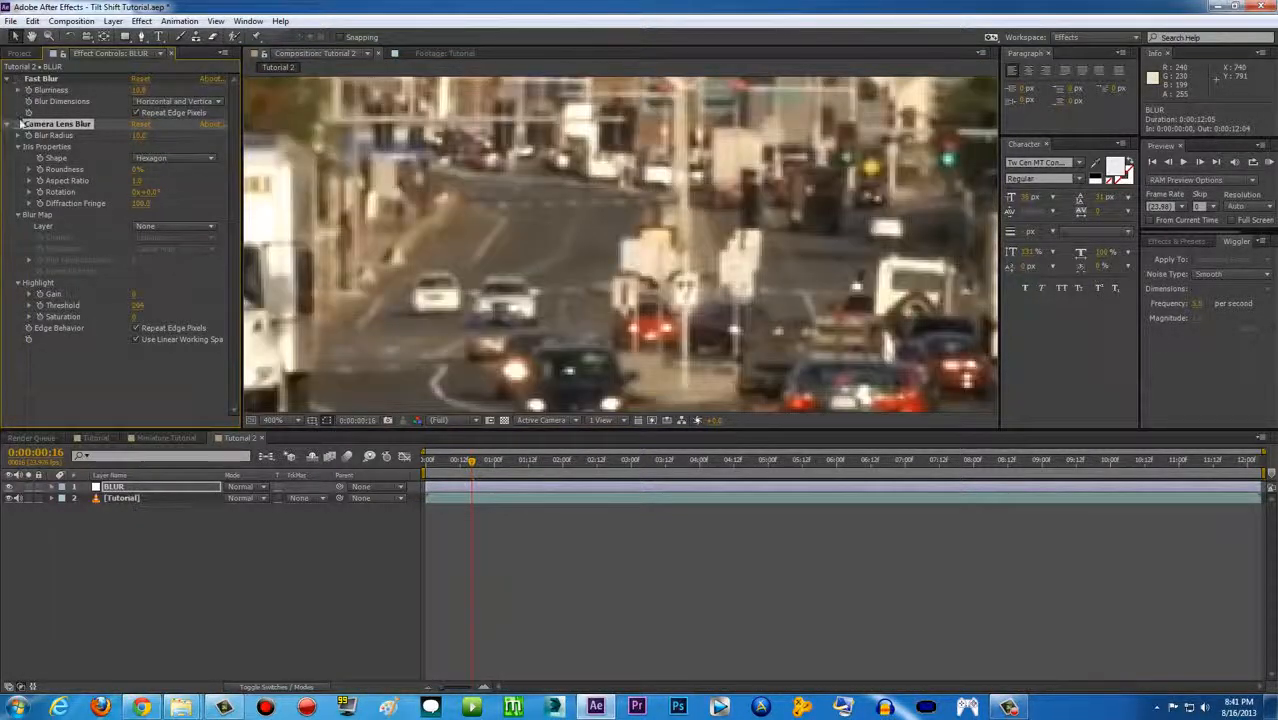
pyautogui.click(17, 124)
pyautogui.scroll(-6, 838, 298)
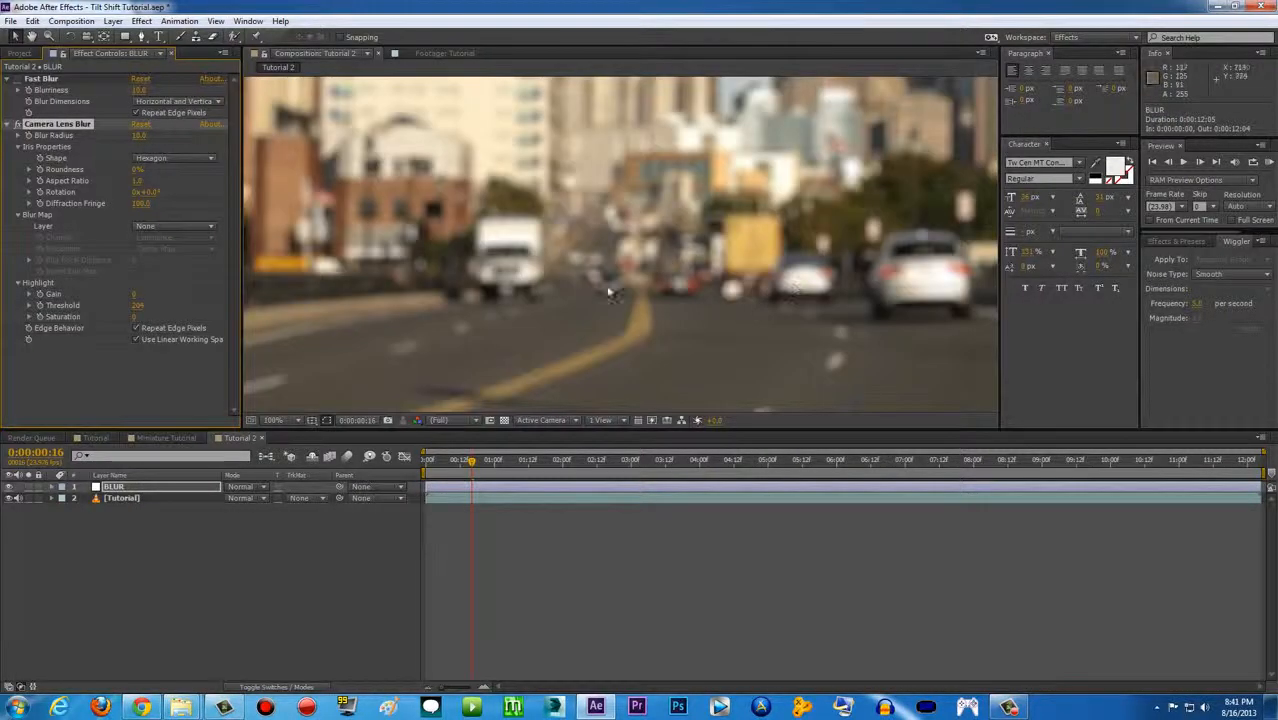
pyautogui.click(296, 420)
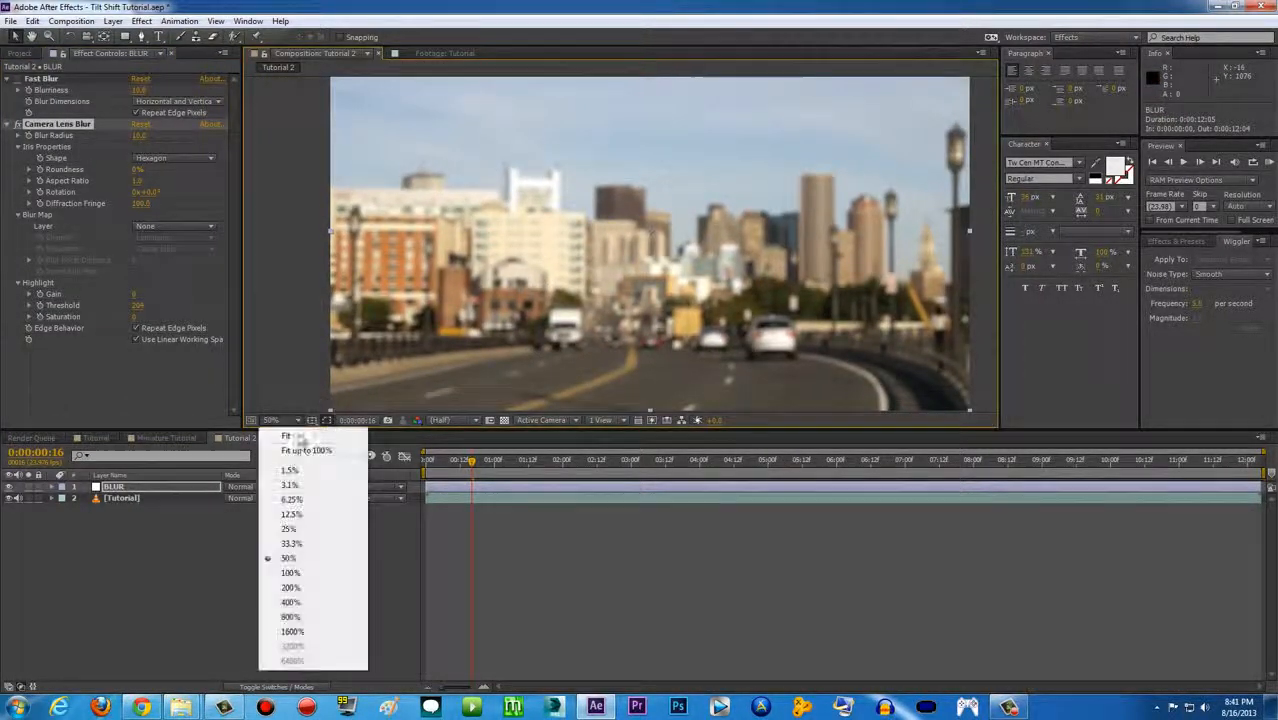
pyautogui.click(300, 447)
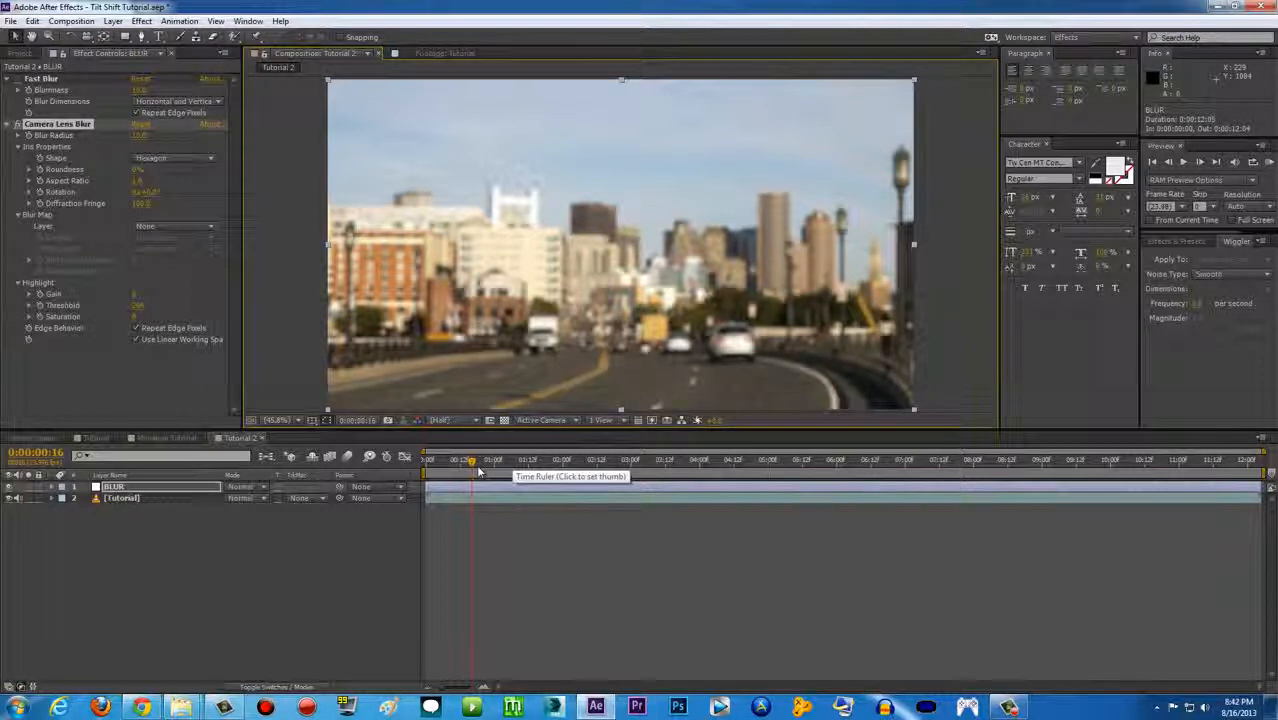
# Step: At 0:00:00:03, draw a rectangular mask about 2078 by 535 px on the BLUR layer, spanning the frame's width from rooftops to road
pyautogui.click(433, 462)
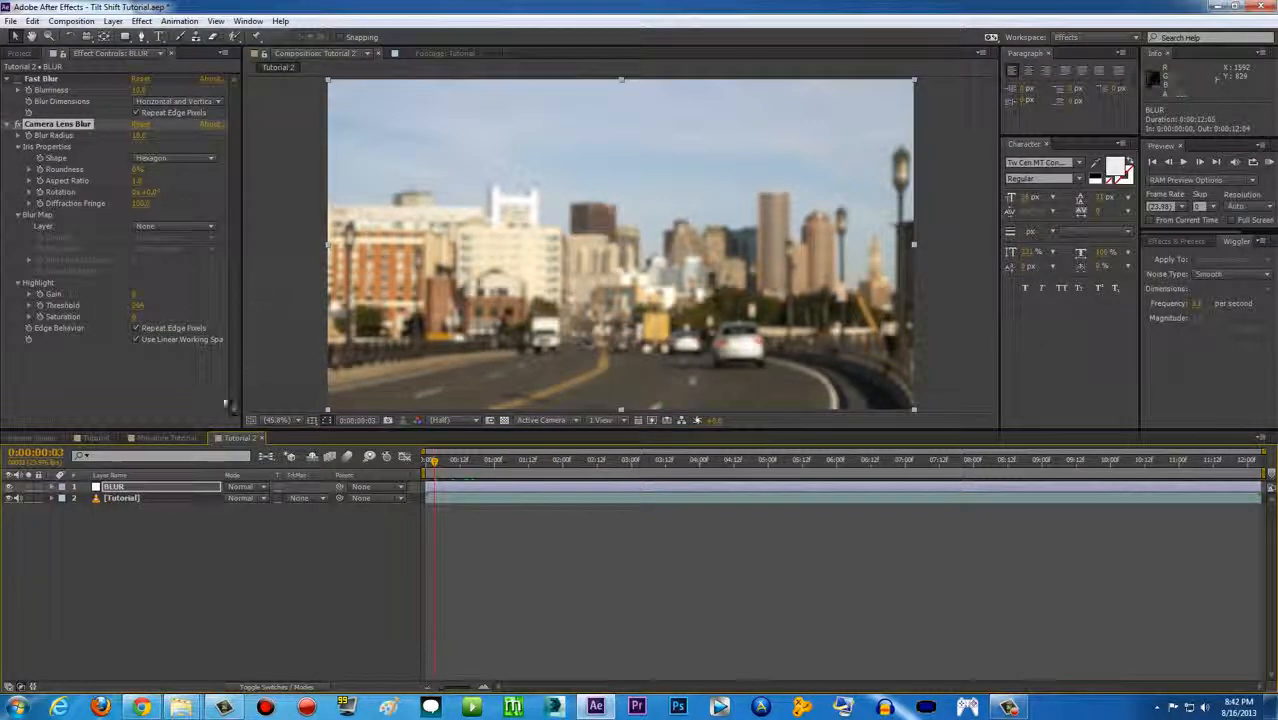
pyautogui.click(125, 37)
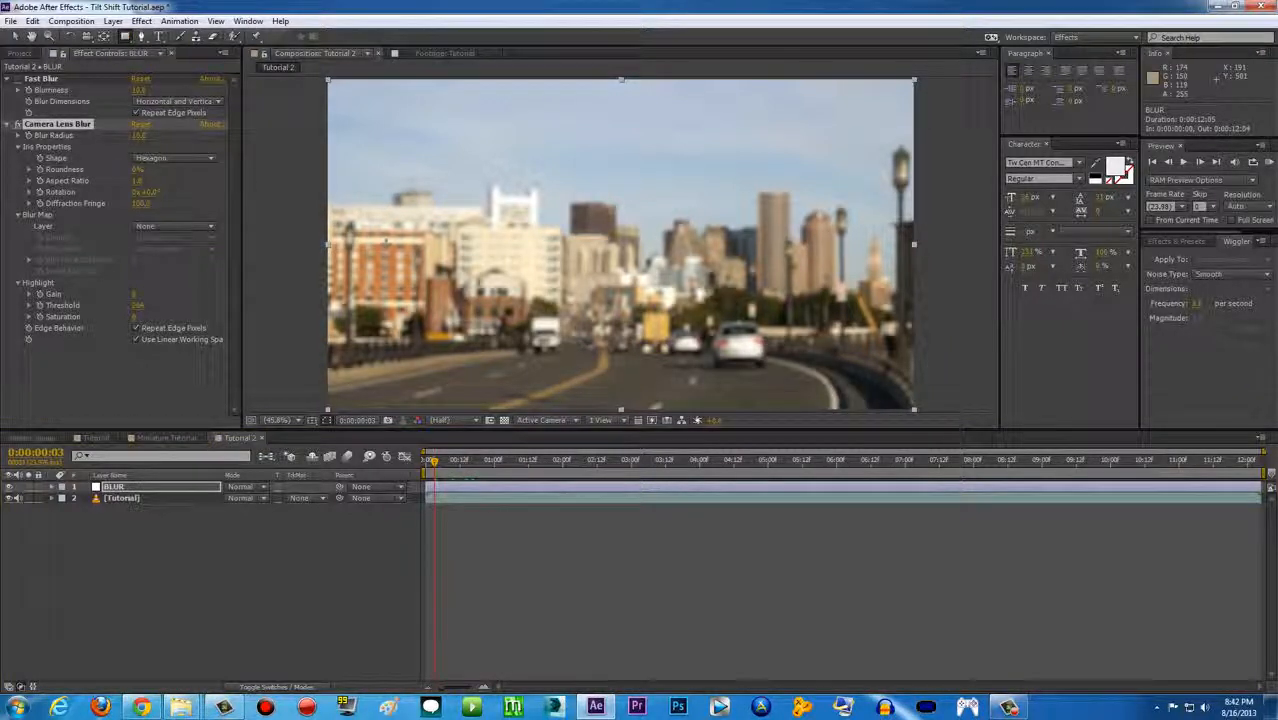
pyautogui.click(127, 37)
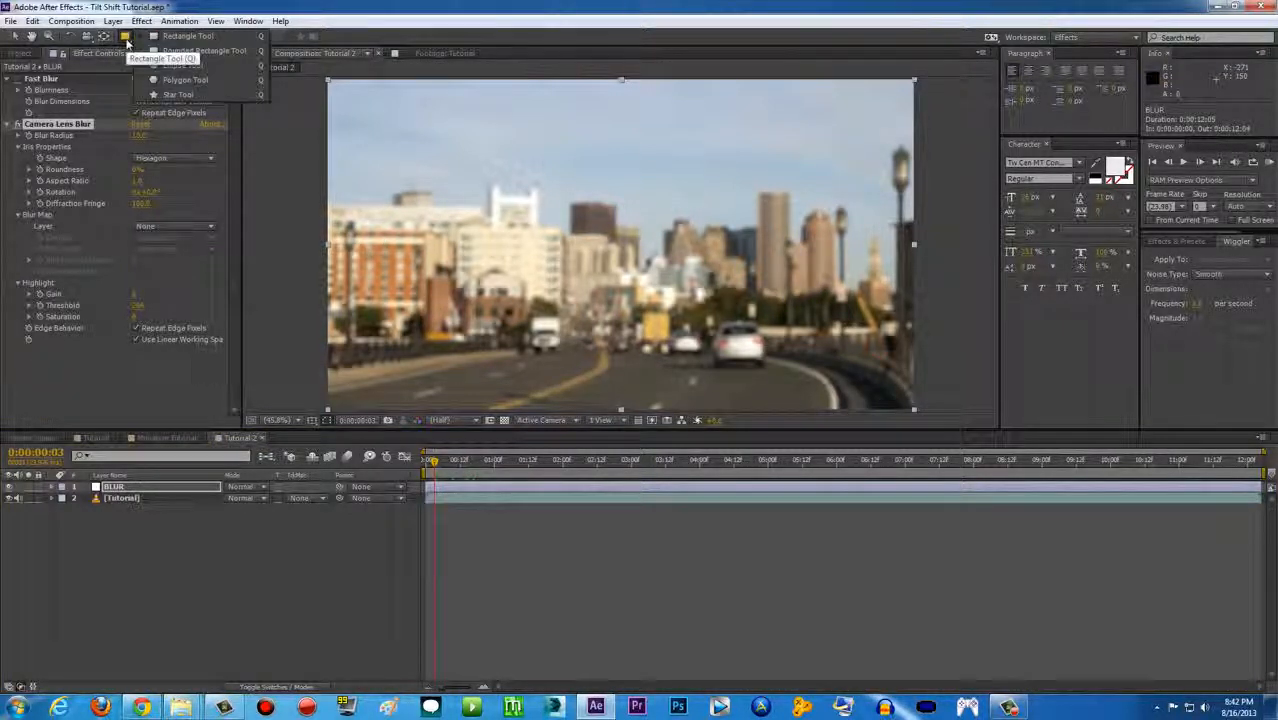
pyautogui.click(190, 66)
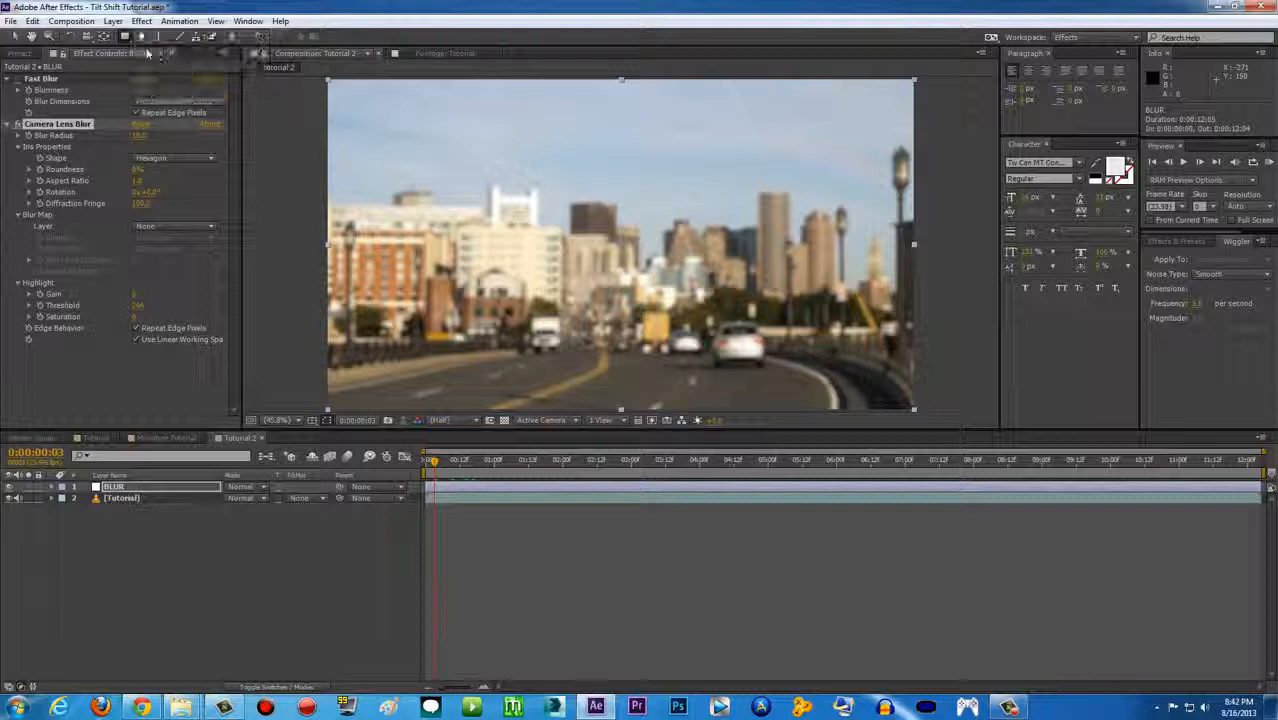
pyautogui.click(135, 38)
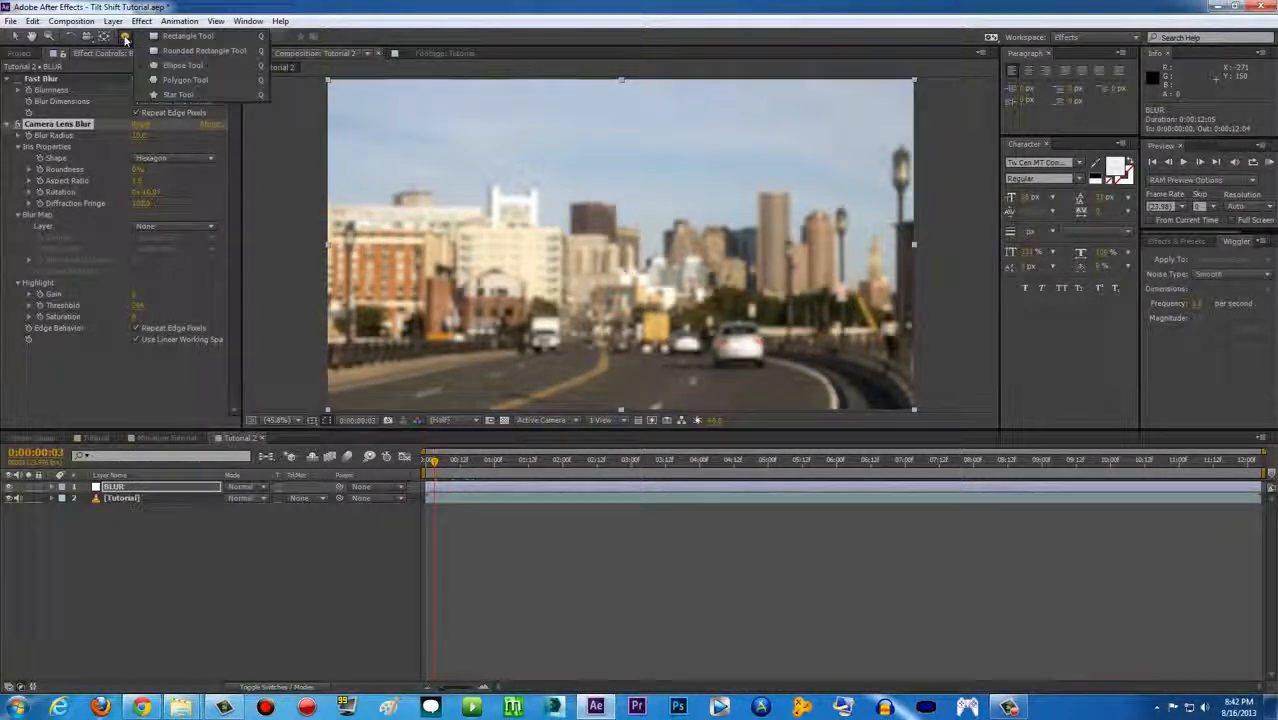
pyautogui.click(181, 38)
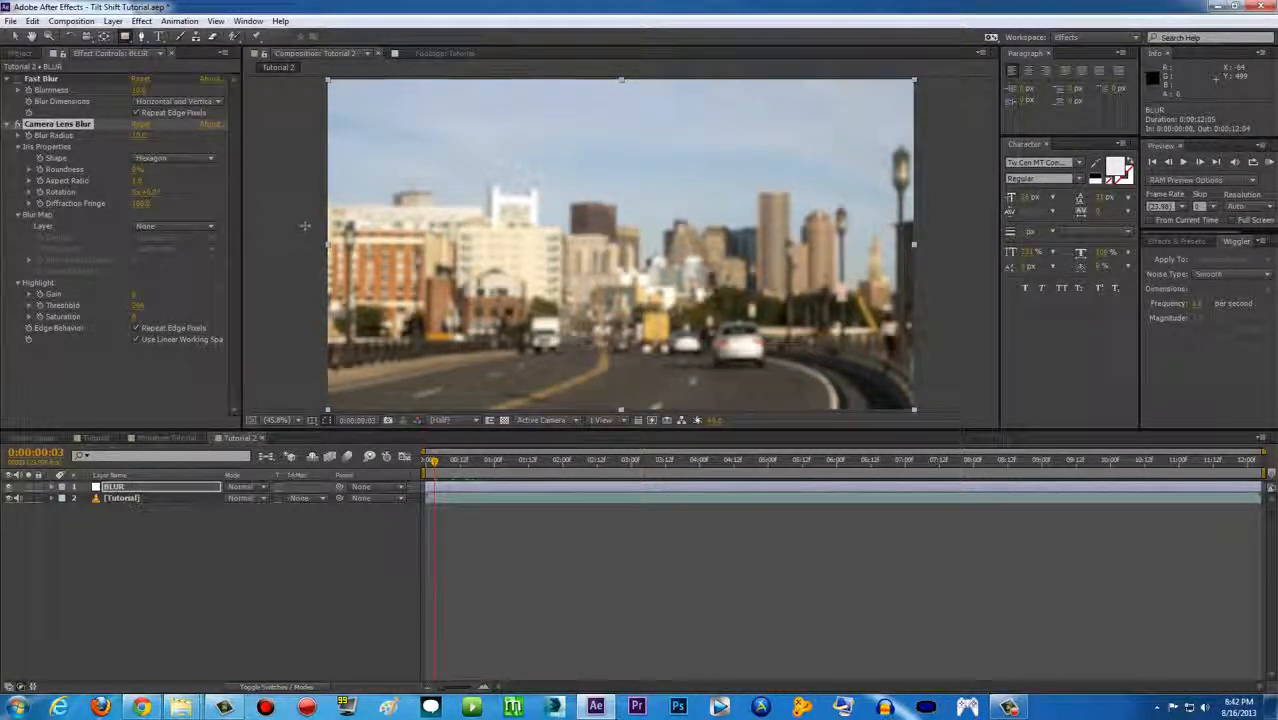
pyautogui.moveTo(304, 222)
pyautogui.mouseDown()
pyautogui.moveTo(836, 380)
pyautogui.moveTo(937, 384)
pyautogui.mouseUp()
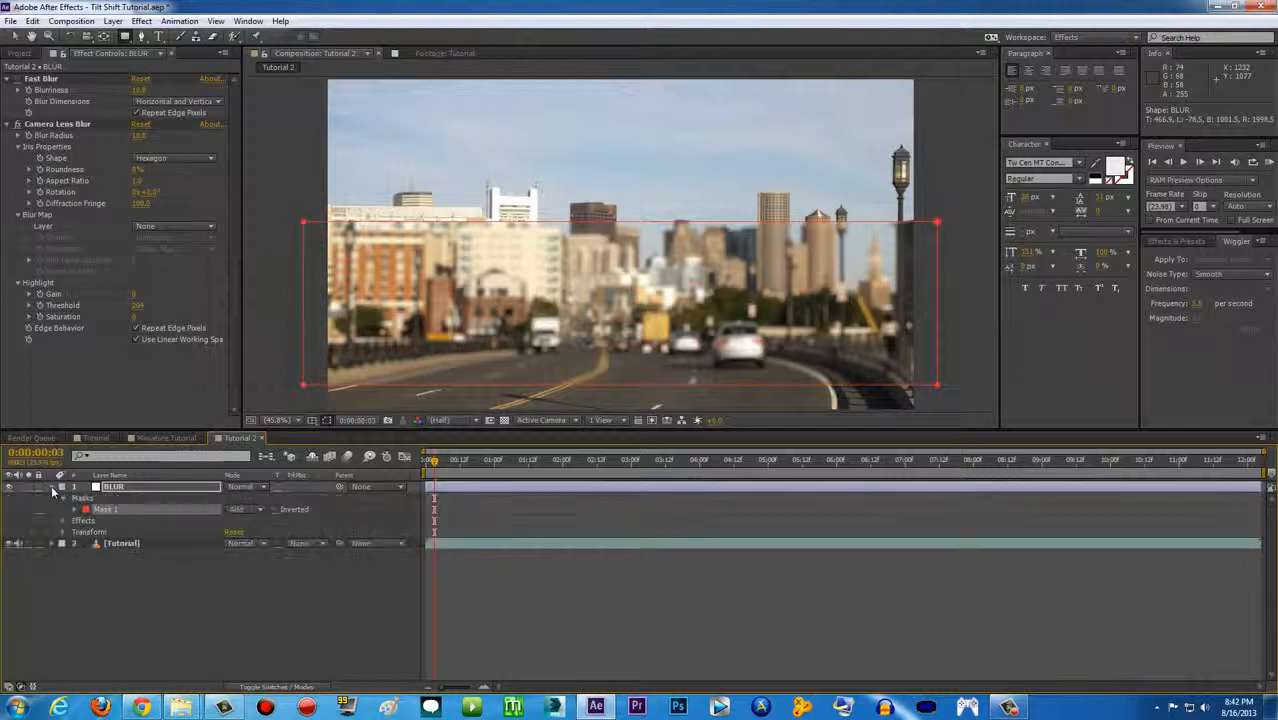
# Step: Set the BLUR layer's mask mode to Subtract and deselect the mask with the Selection tool
pyautogui.click(259, 511)
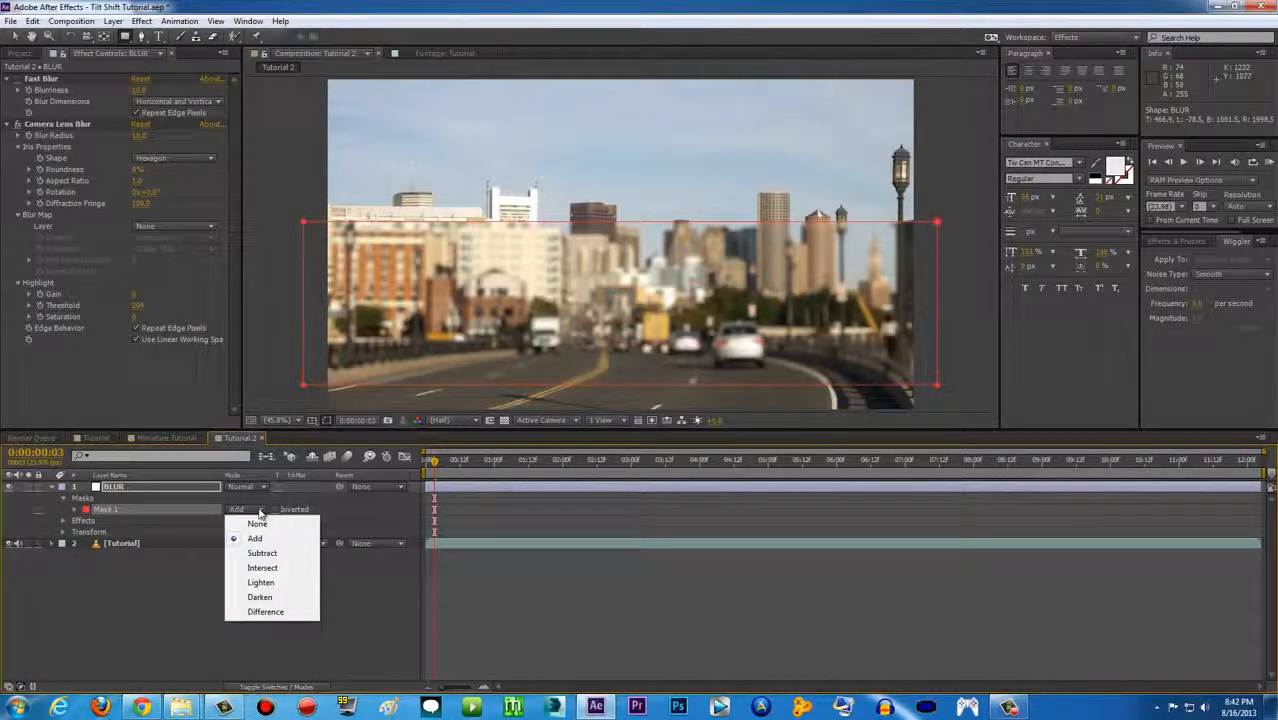
pyautogui.click(262, 553)
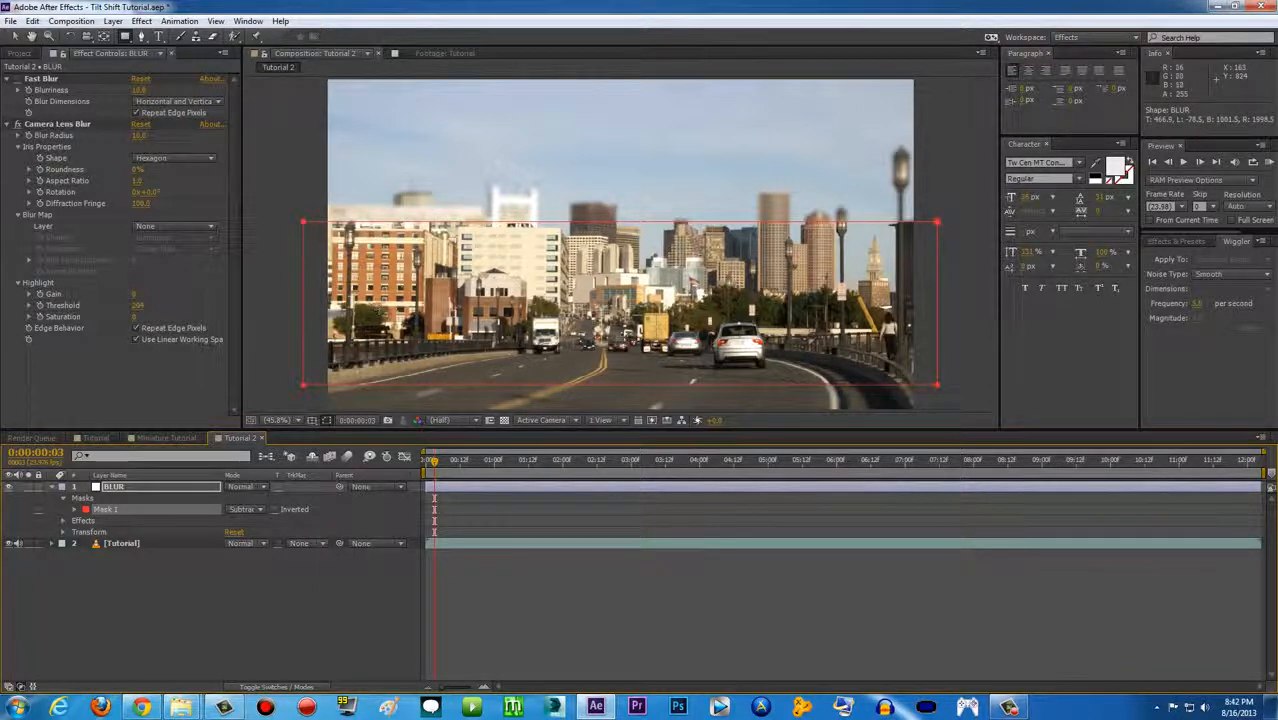
pyautogui.click(16, 37)
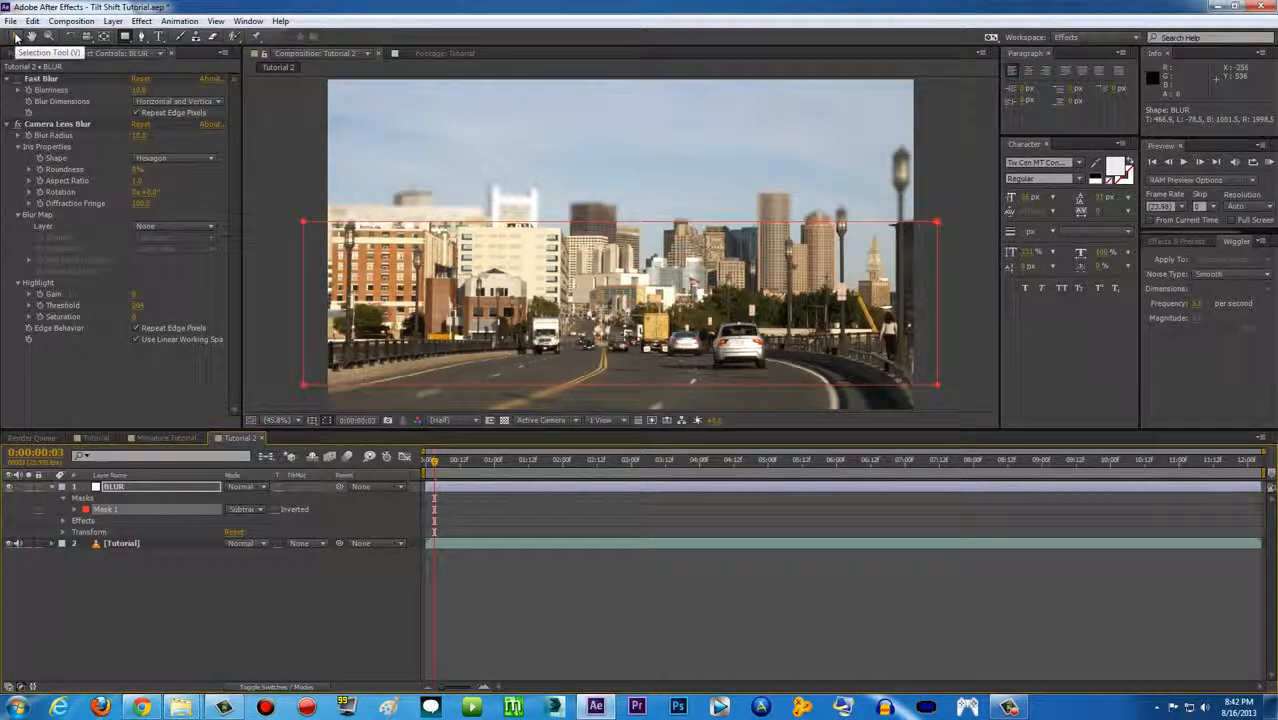
pyautogui.click(282, 138)
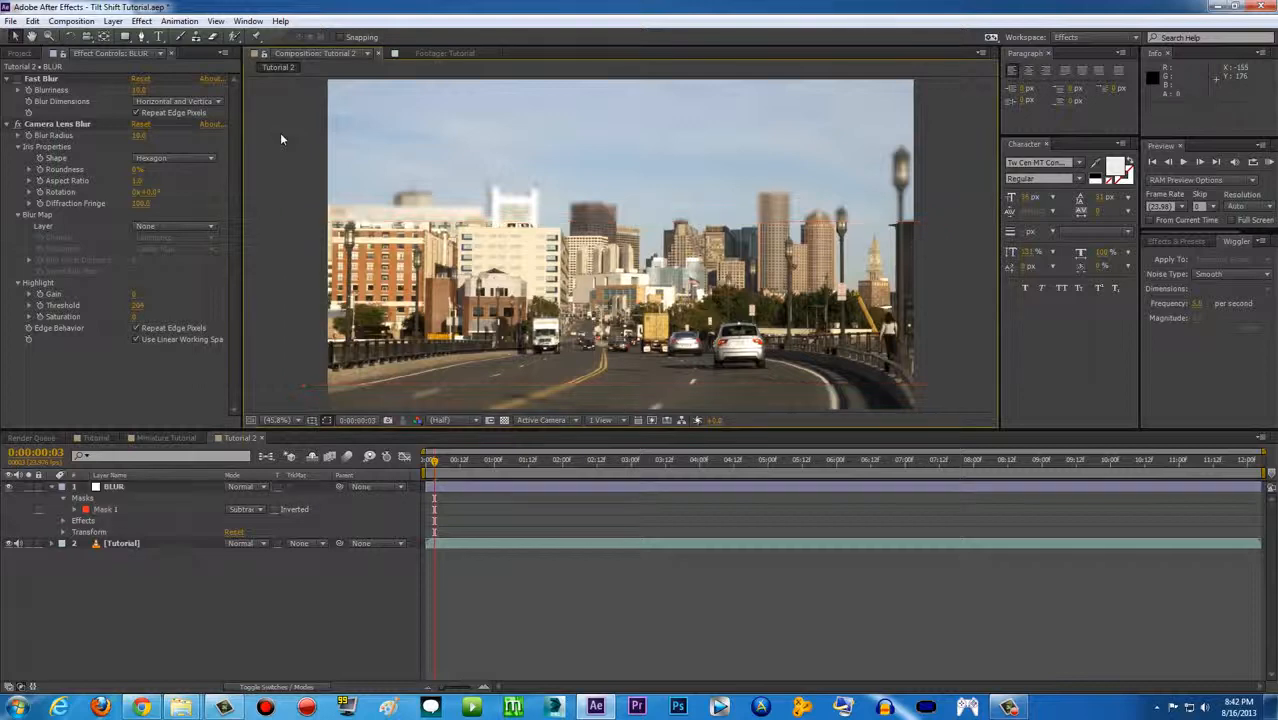
# Step: Inspect the mask's upper edge across the rooftops up close, then fit the whole frame in view
pyautogui.press('.')
pyautogui.moveTo(382, 239); pyautogui.dragTo(565, 263)
pyautogui.scroll(2, 565, 263)
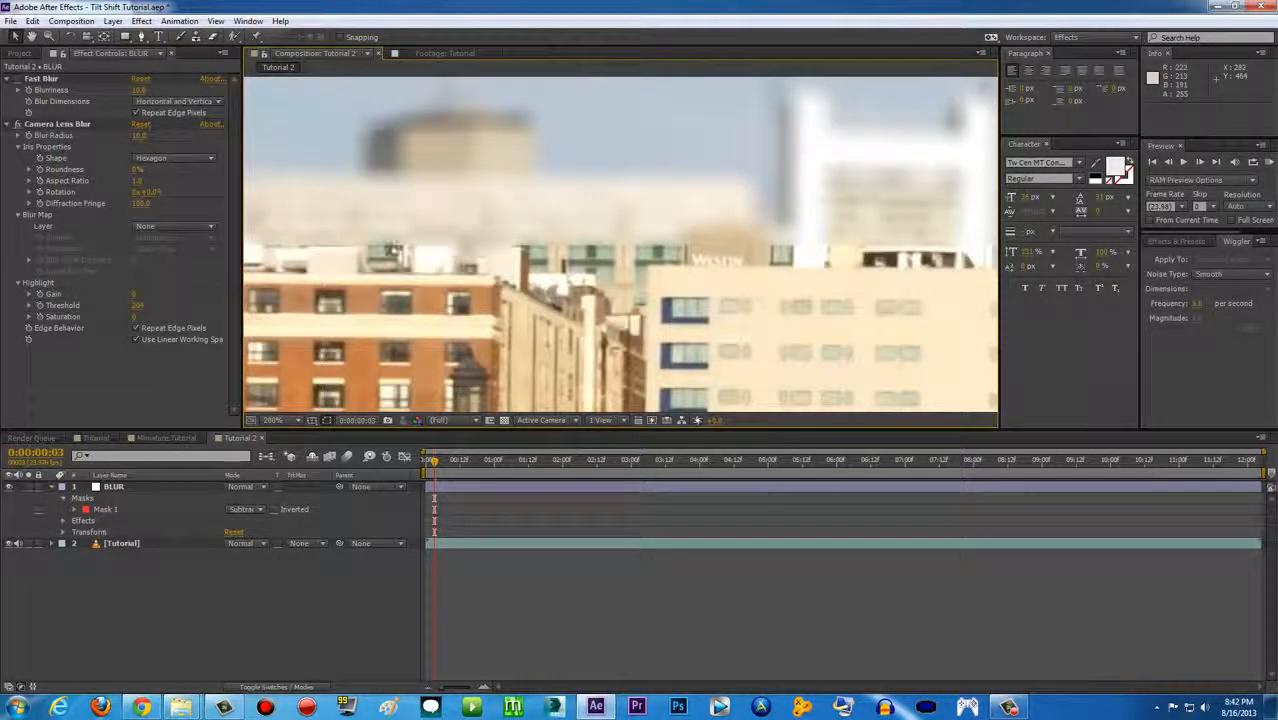
pyautogui.click(284, 419)
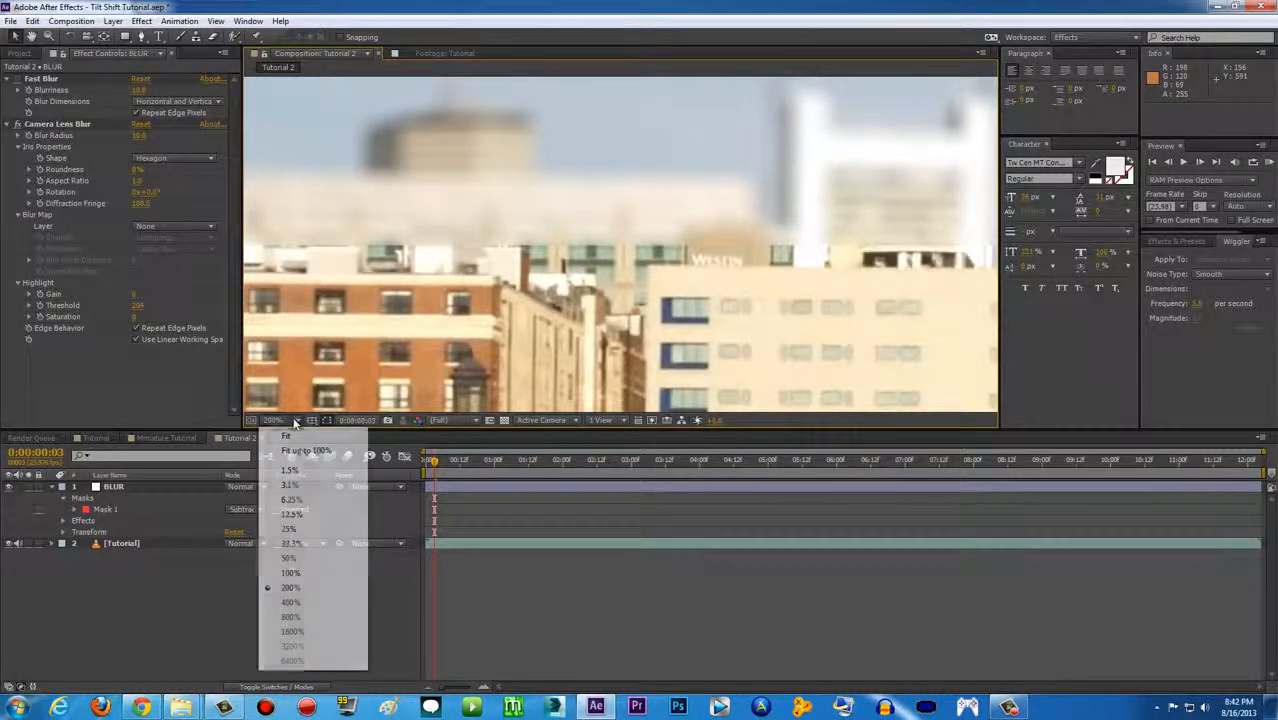
pyautogui.click(300, 449)
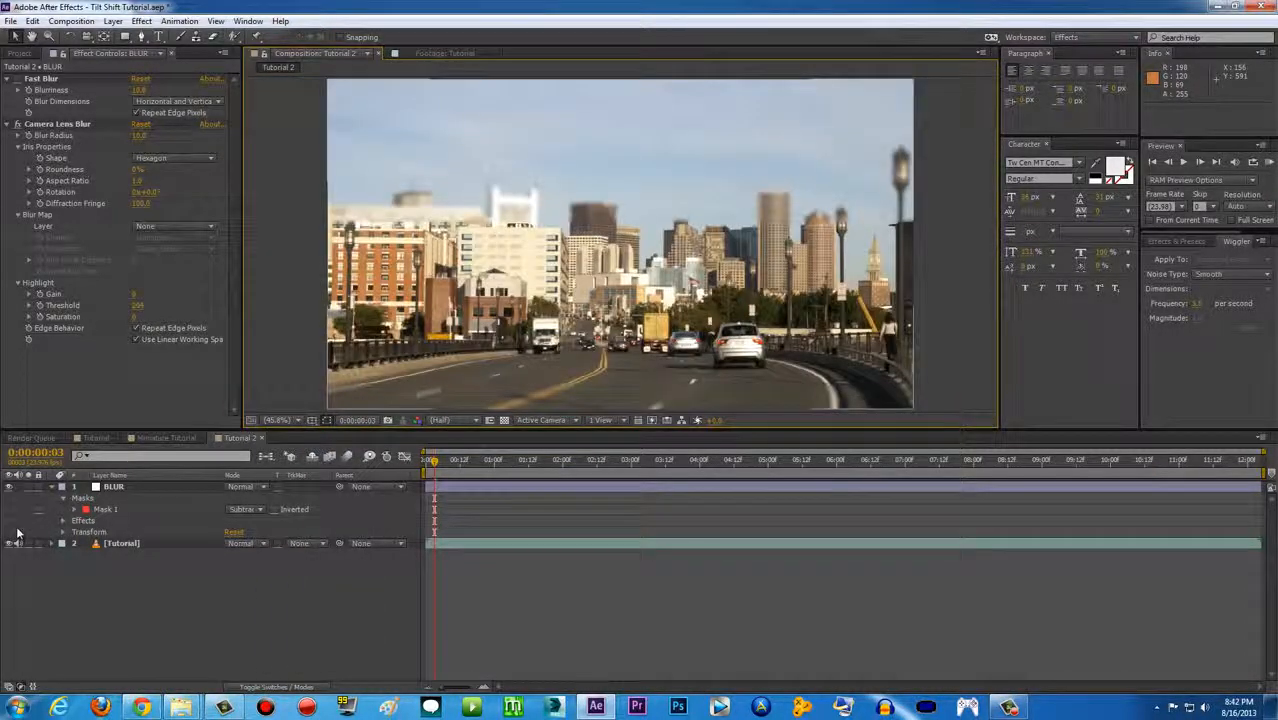
# Step: Set the feather of the BLUR layer's mask to 198 pixels to soften its edges
pyautogui.click(74, 510)
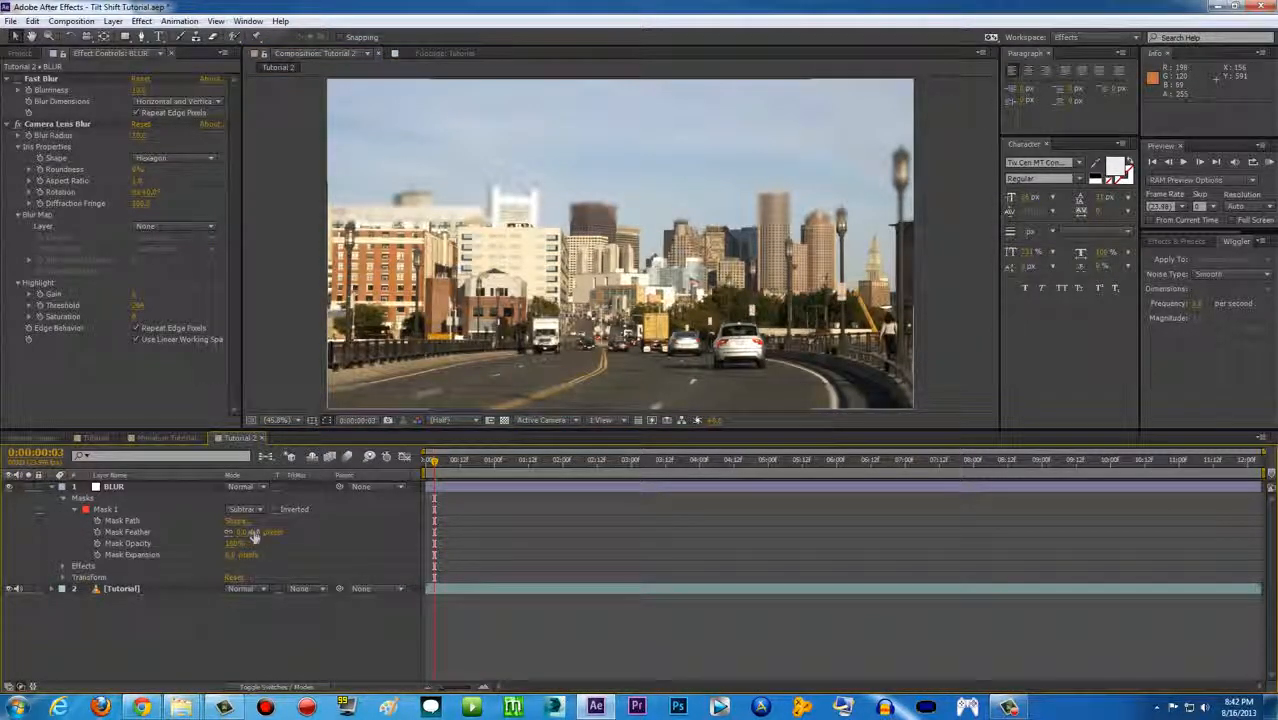
pyautogui.moveTo(253, 533); pyautogui.dragTo(444, 538)
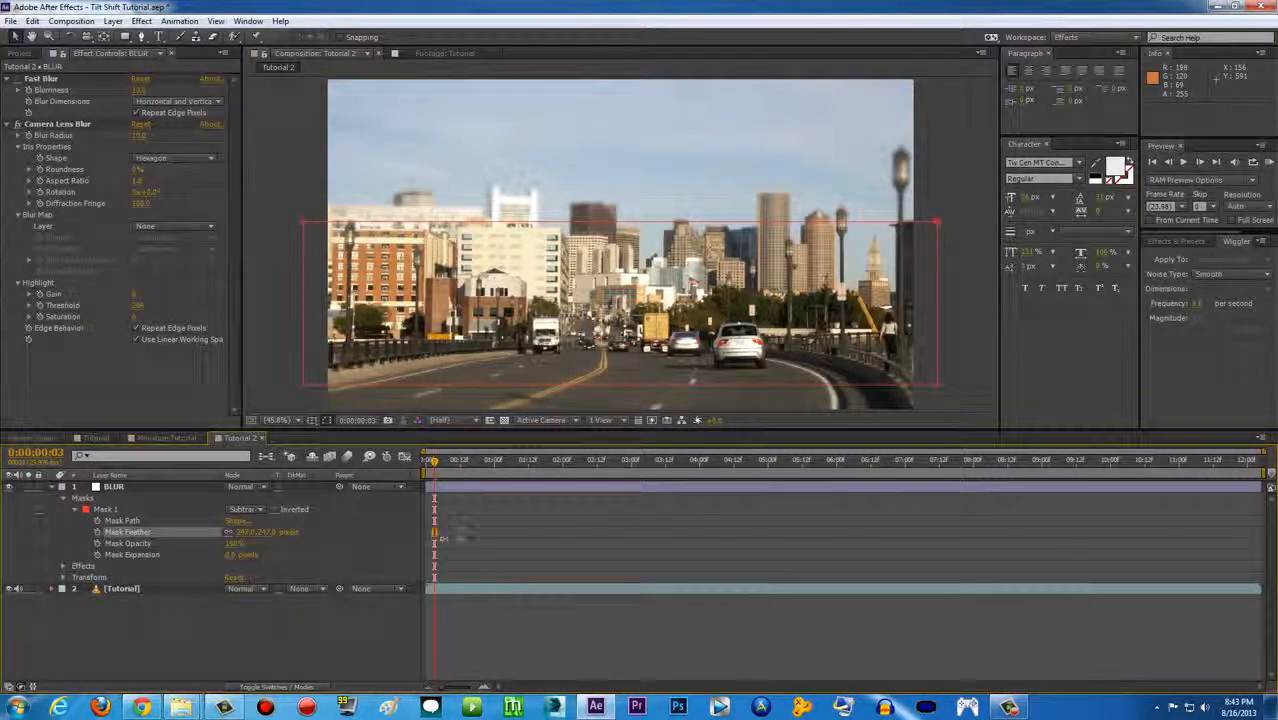
pyautogui.moveTo(355, 539); pyautogui.dragTo(397, 540)
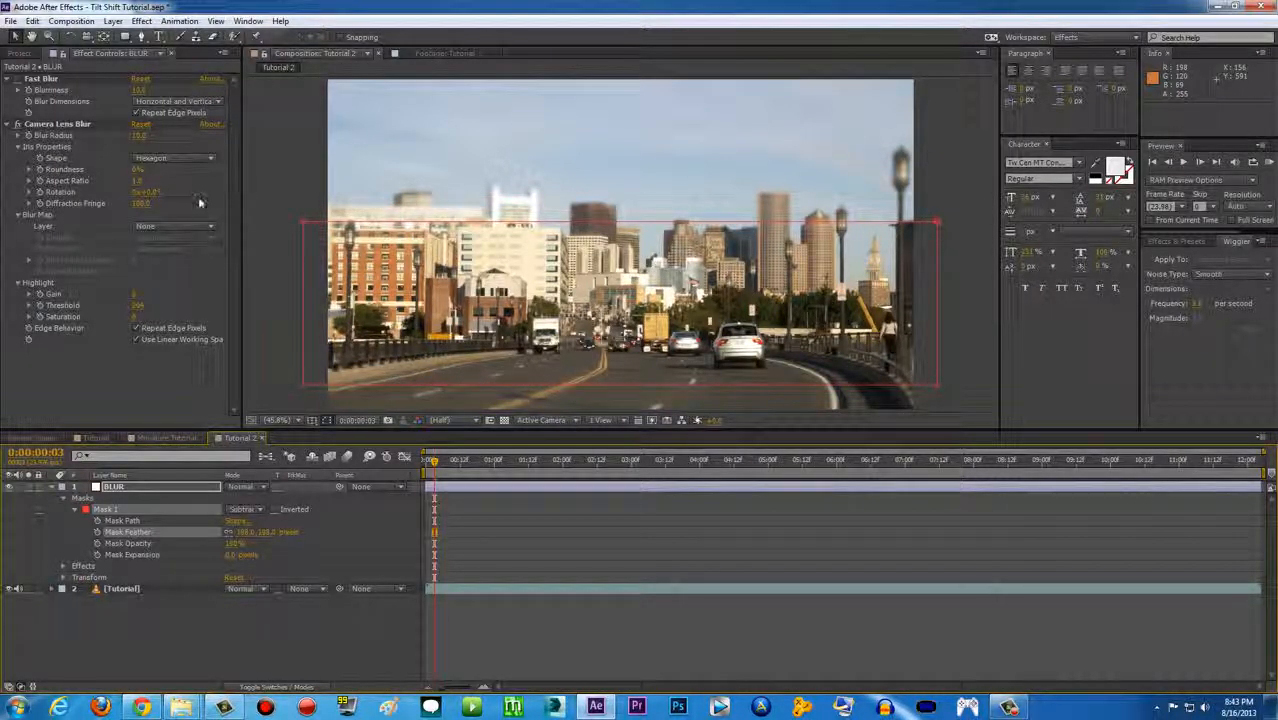
pyautogui.click(302, 200)
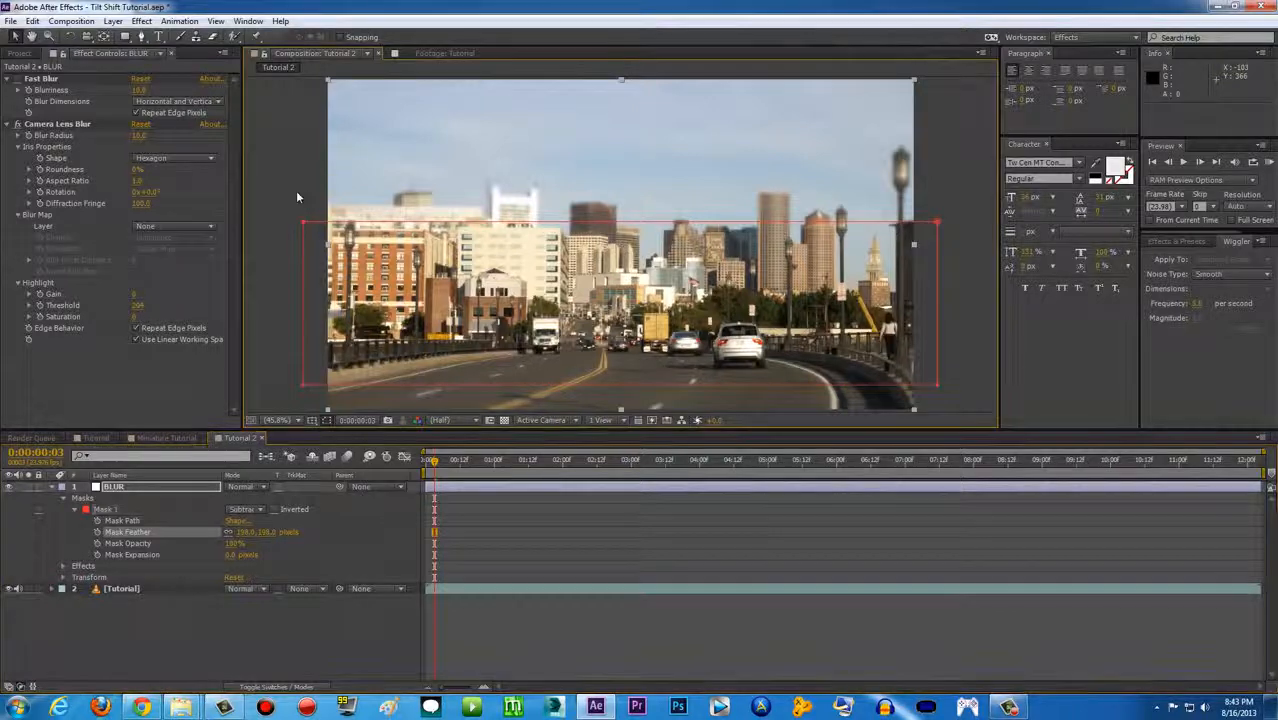
# Step: Lower the mask's upper edge below the rooftops, scaling its height to about 89%, and deselect the mask
pyautogui.doubleClick(548, 224)
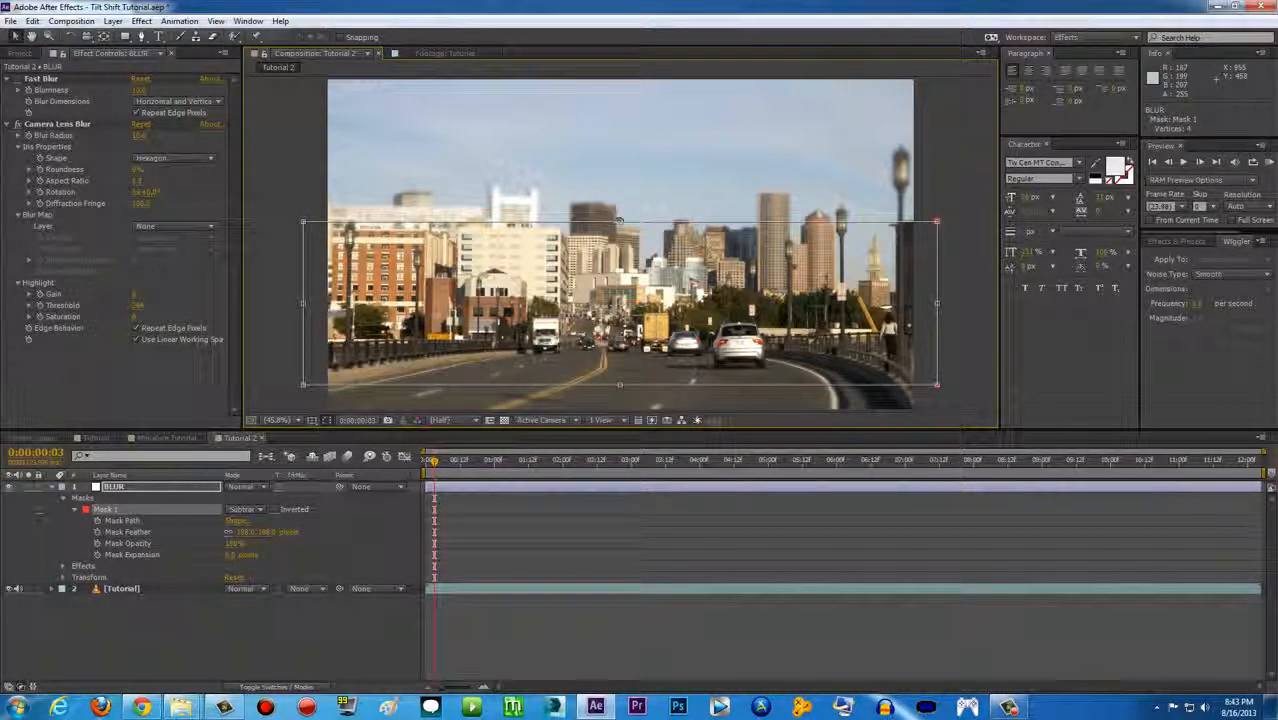
pyautogui.moveTo(619, 221)
pyautogui.mouseDown()
pyautogui.moveTo(619, 252)
pyautogui.moveTo(619, 241)
pyautogui.mouseUp()
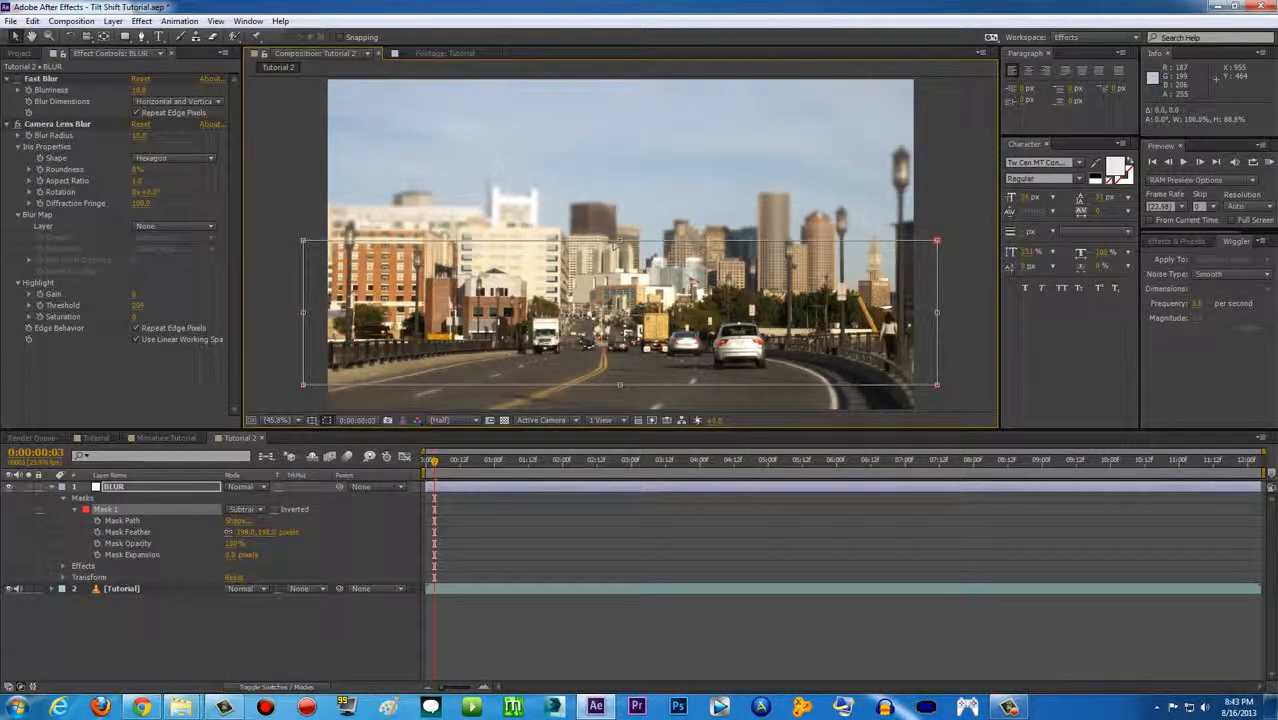
pyautogui.click(285, 200)
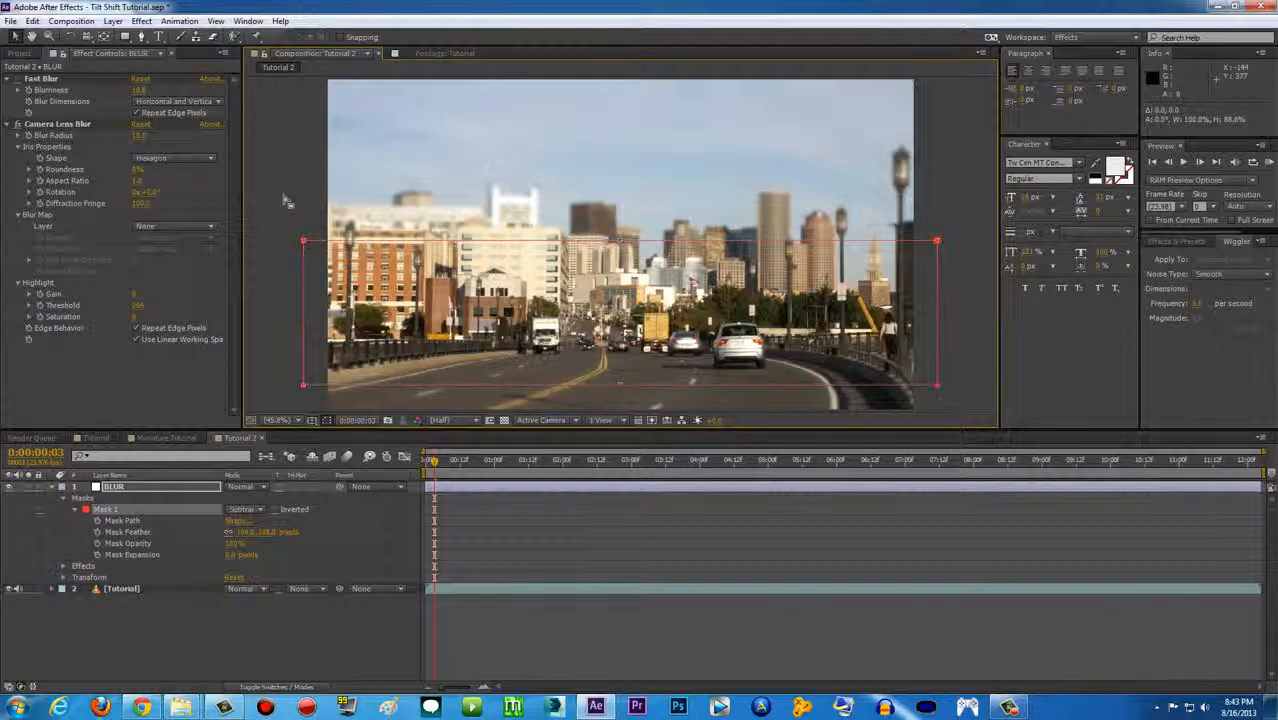
pyautogui.click(266, 249)
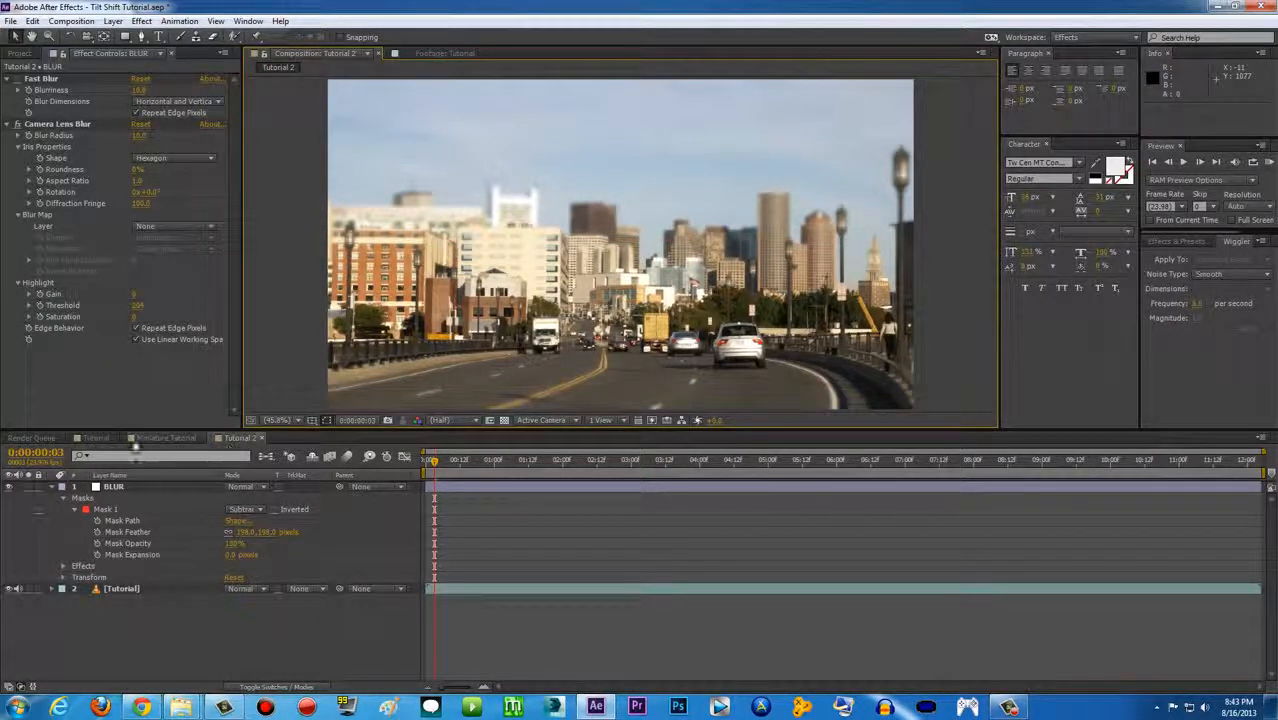
# Step: Examine the mask of Adjustment Layer 1 in the Tutorial composition and scrub through its footage
pyautogui.click(92, 440)
pyautogui.click(473, 499)
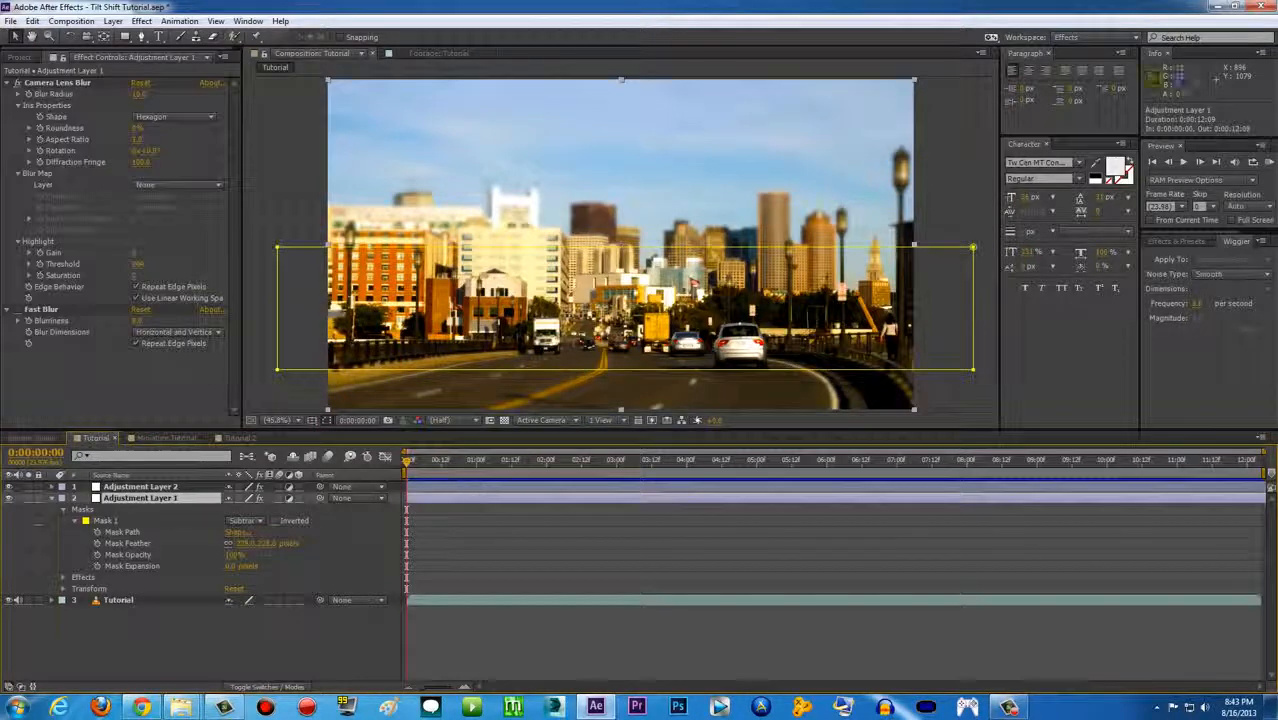
pyautogui.click(963, 227)
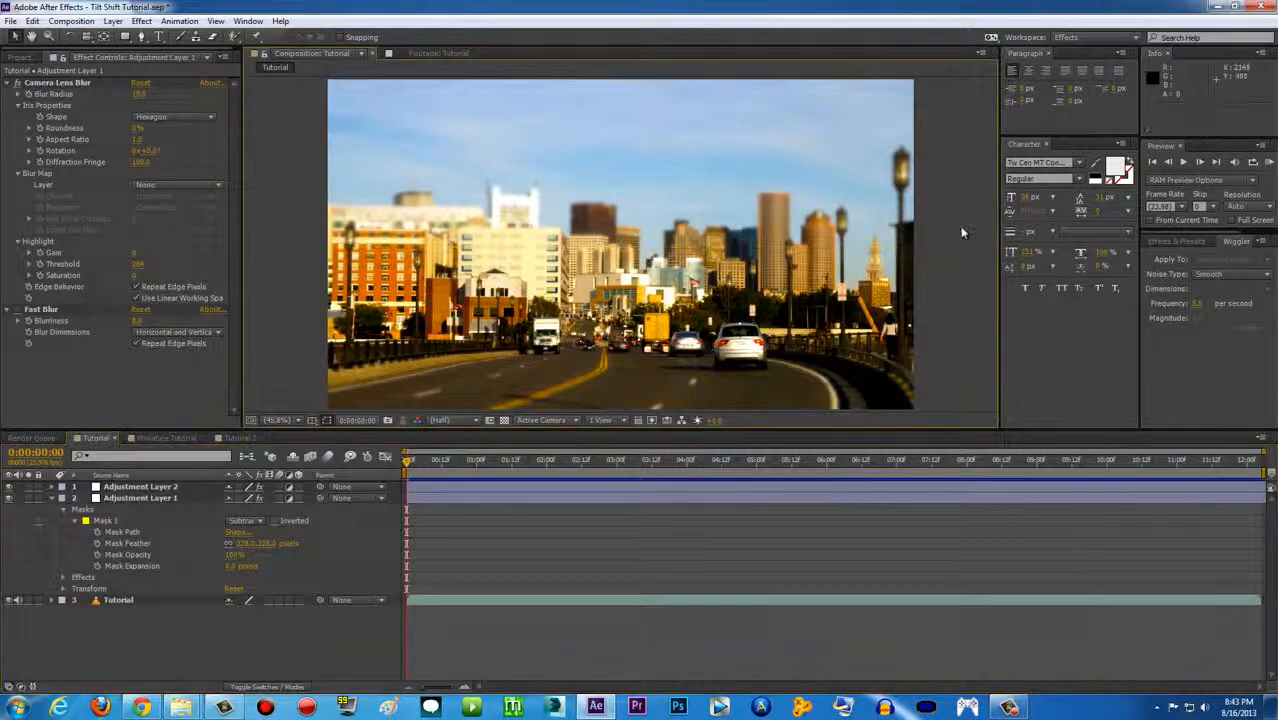
pyautogui.moveTo(477, 462); pyautogui.dragTo(551, 470)
# Step: Examine the skyline-shaped mask of the upper Adjustment Layer 5 in the Miniature Tutorial composition and preview it
pyautogui.click(172, 438)
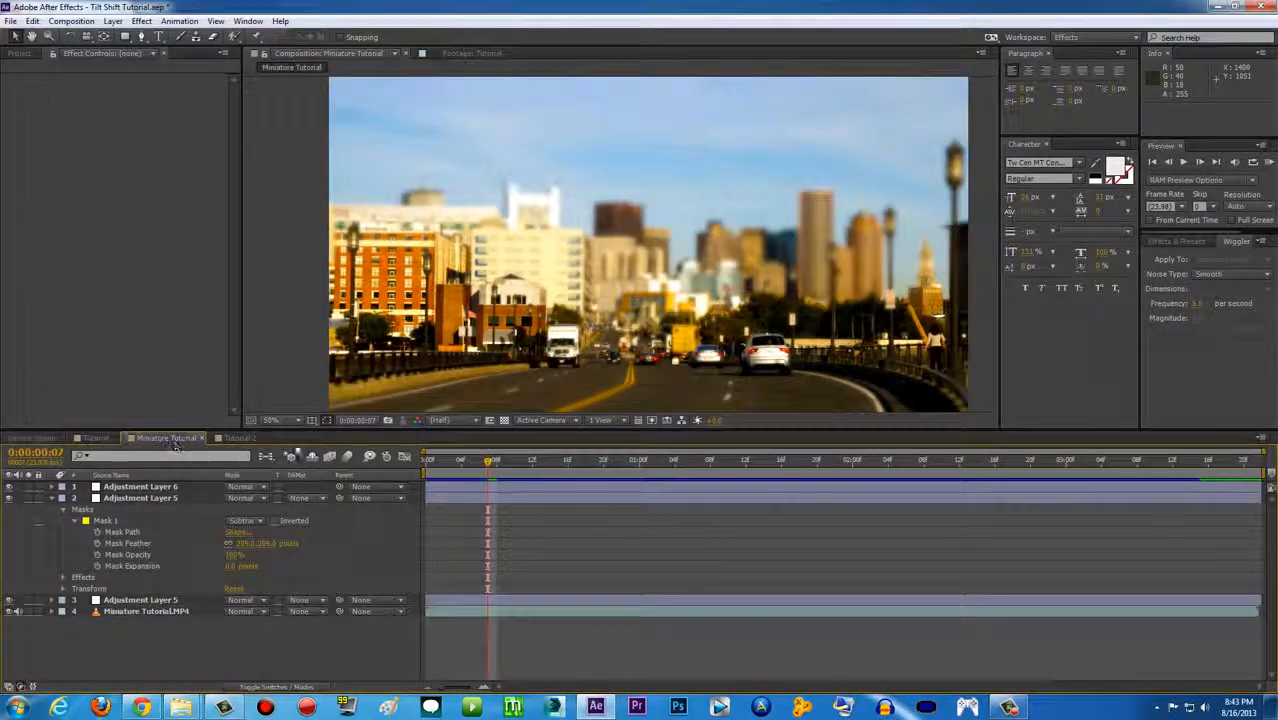
pyautogui.click(173, 498)
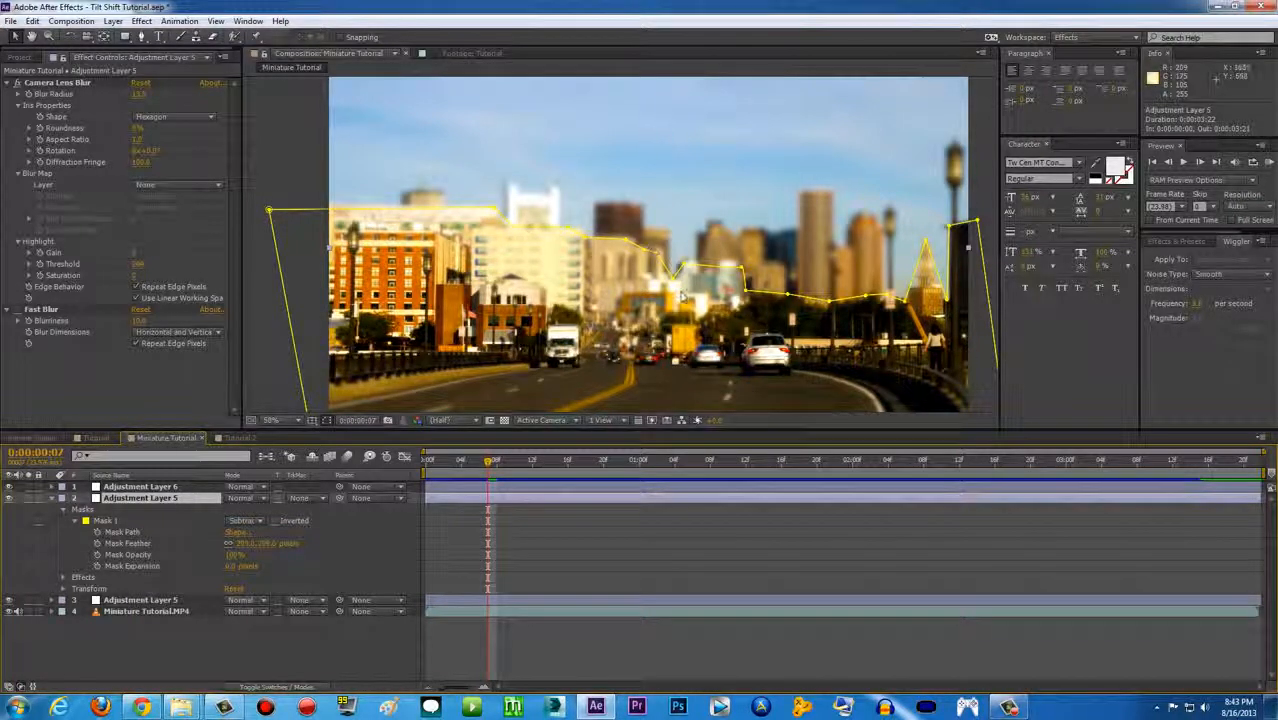
pyautogui.moveTo(446, 464); pyautogui.dragTo(430, 465)
pyautogui.press('space')
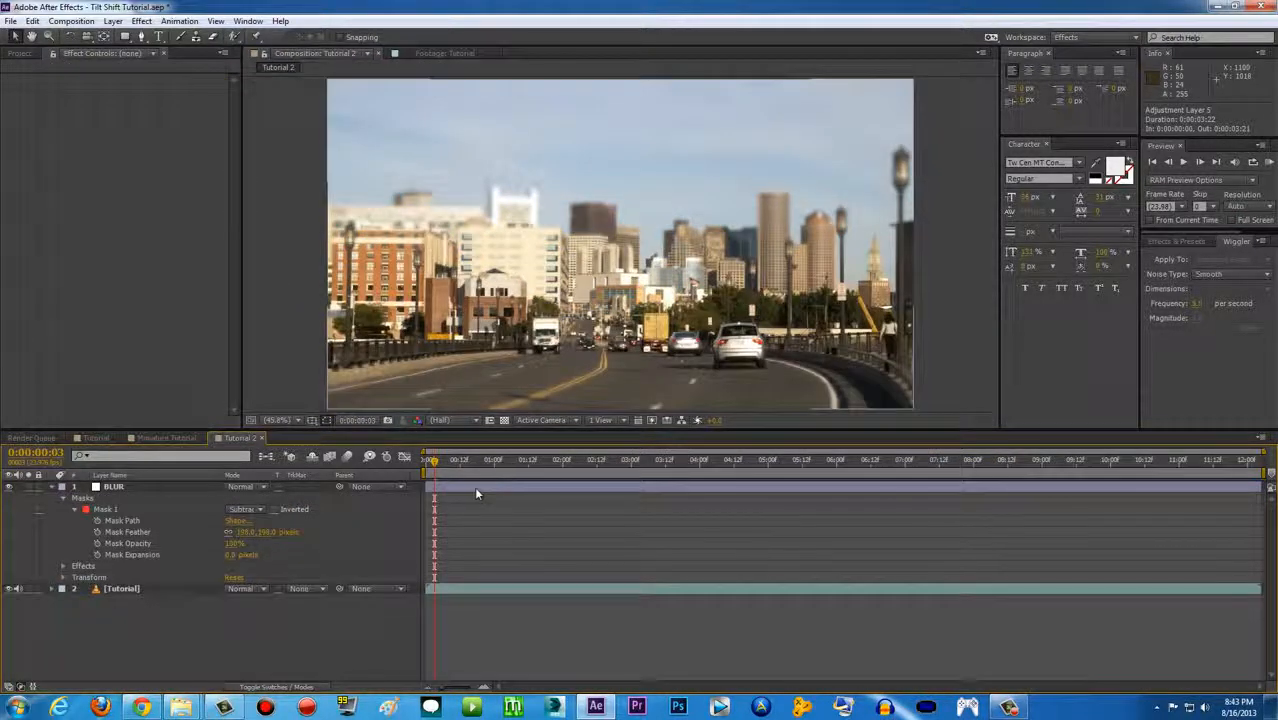
# Step: In the Tutorial 2 composition, add extra vertices along the upper edge of the BLUR layer's mask with the Pen tool
pyautogui.click(474, 489)
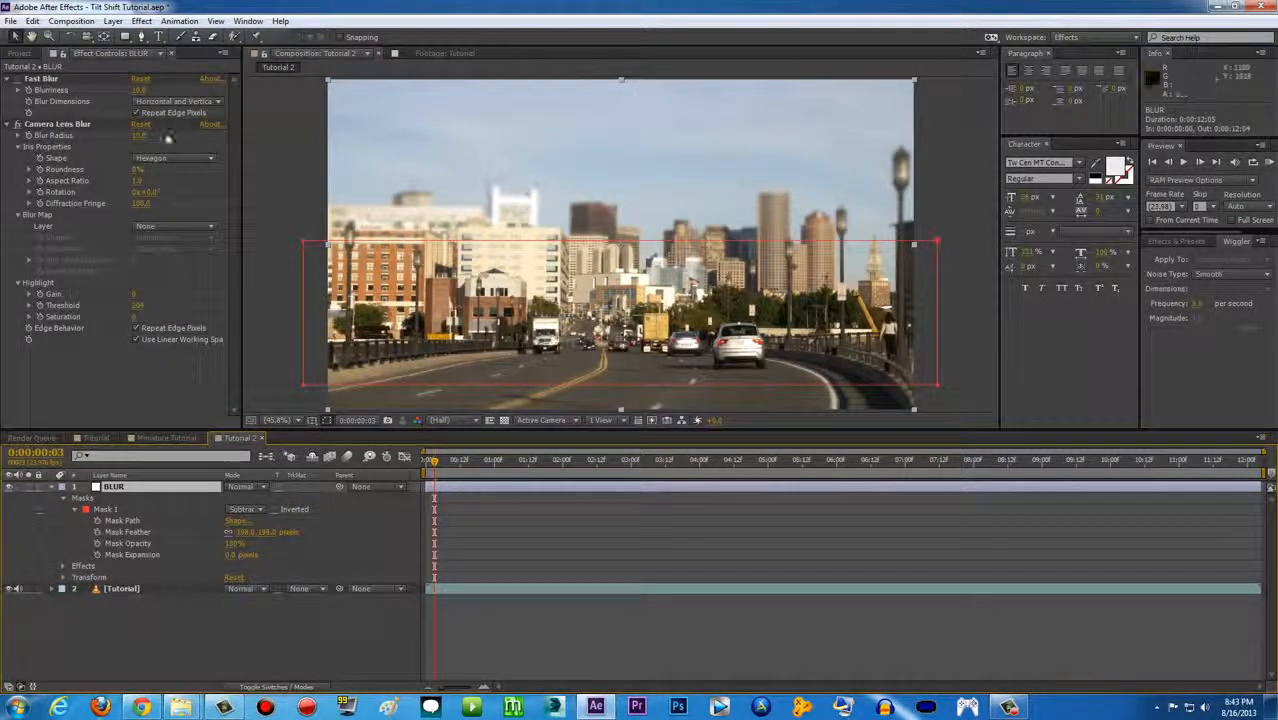
pyautogui.click(141, 37)
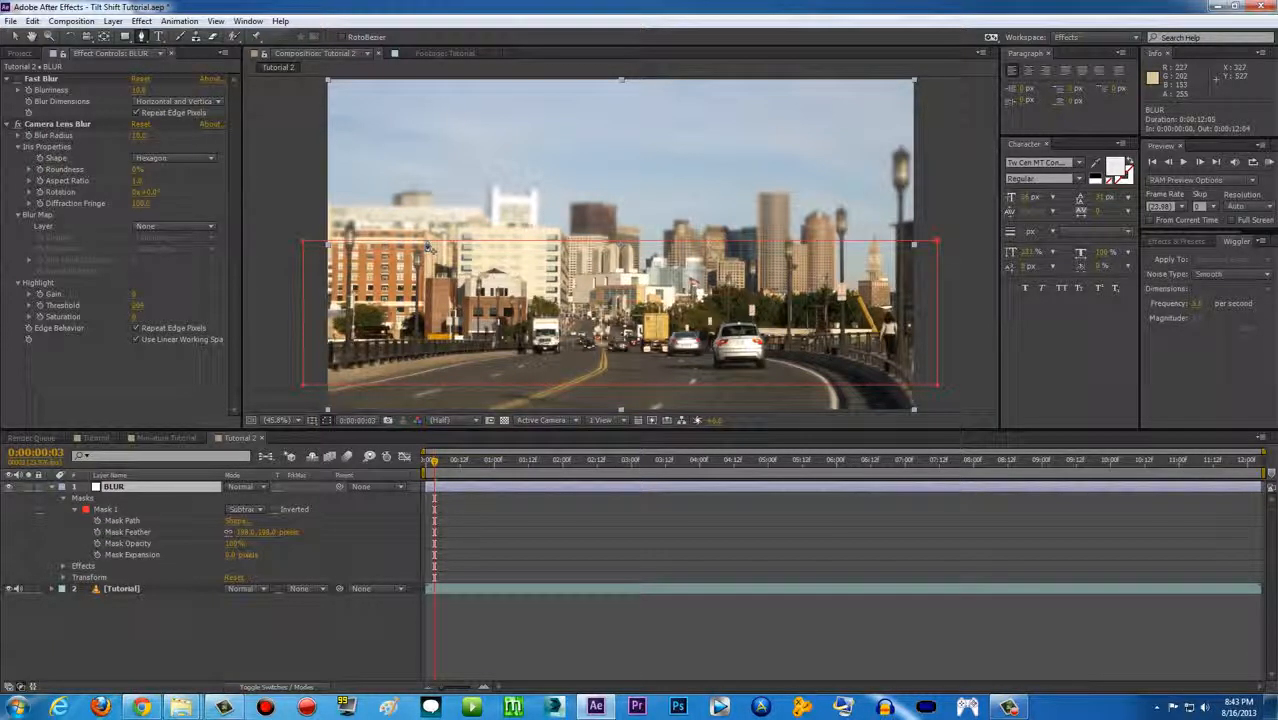
pyautogui.click(426, 242)
pyautogui.click(449, 241)
pyautogui.click(471, 241)
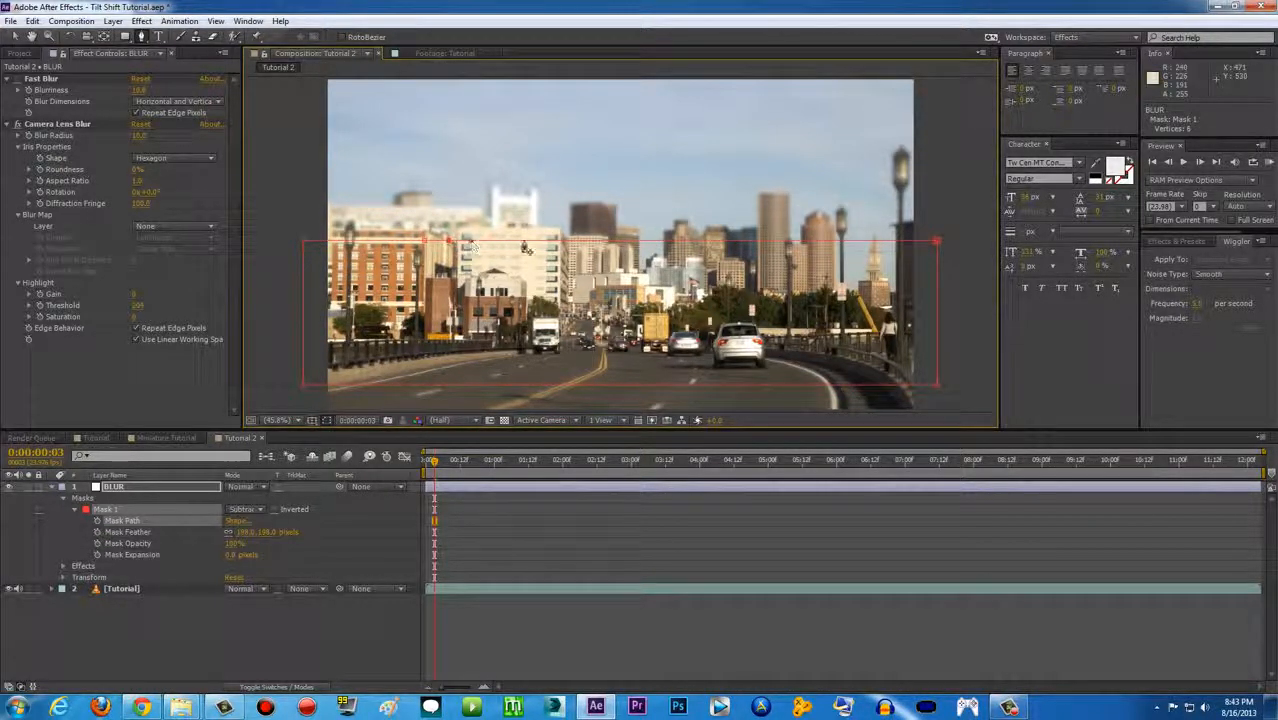
pyautogui.click(563, 241)
pyautogui.click(611, 242)
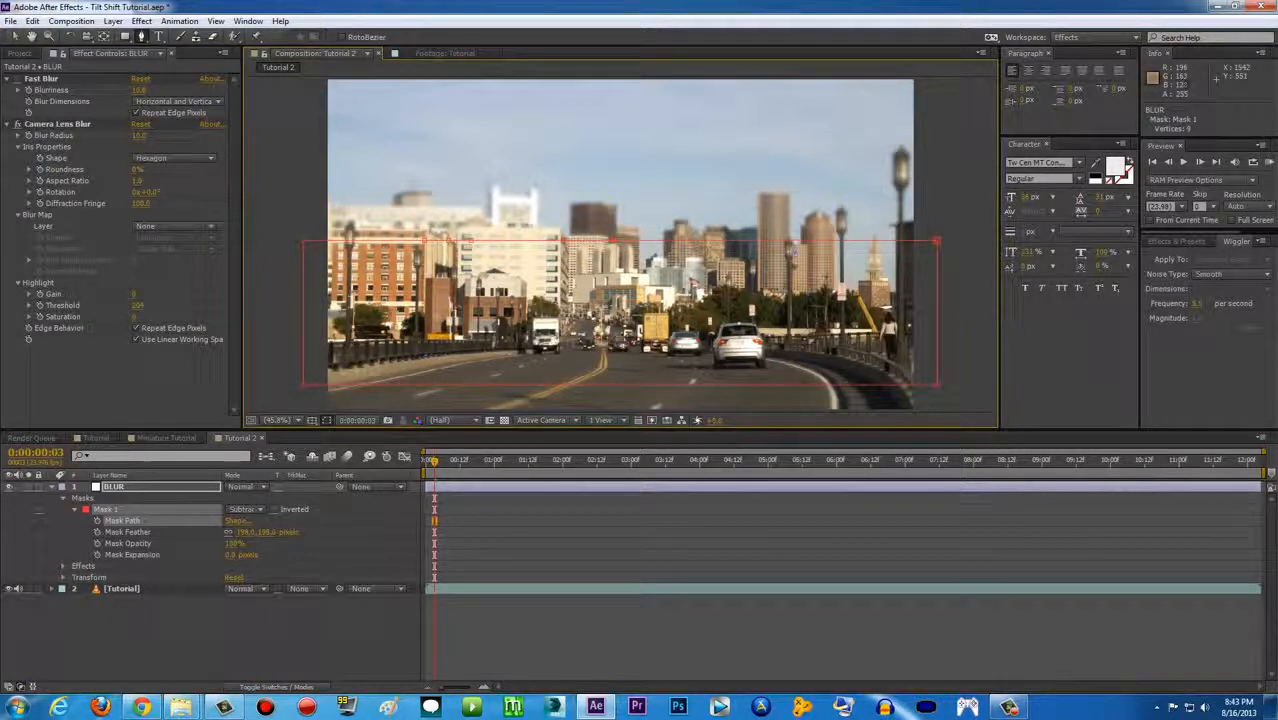
# Step: Reshape the mask's upper edge with the Selection tool to follow the nearby rooftops and dip below the distant skyline, then deselect it
pyautogui.click(14, 37)
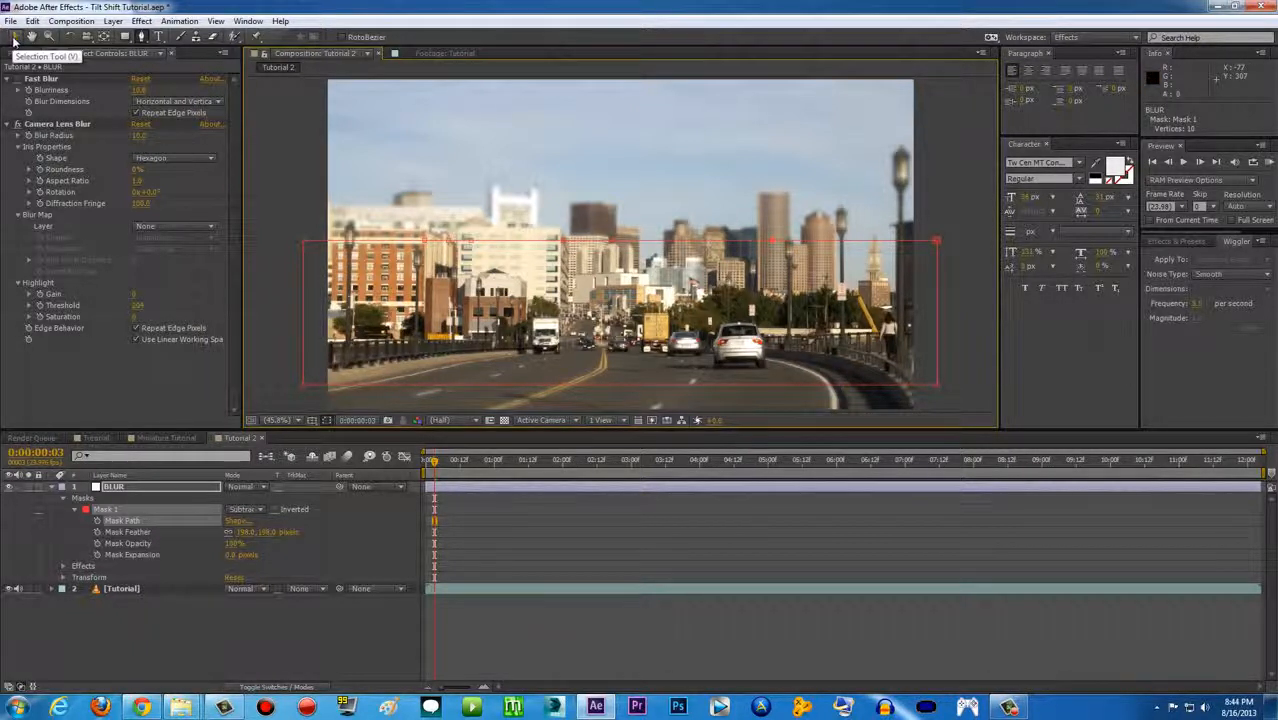
pyautogui.click(301, 235)
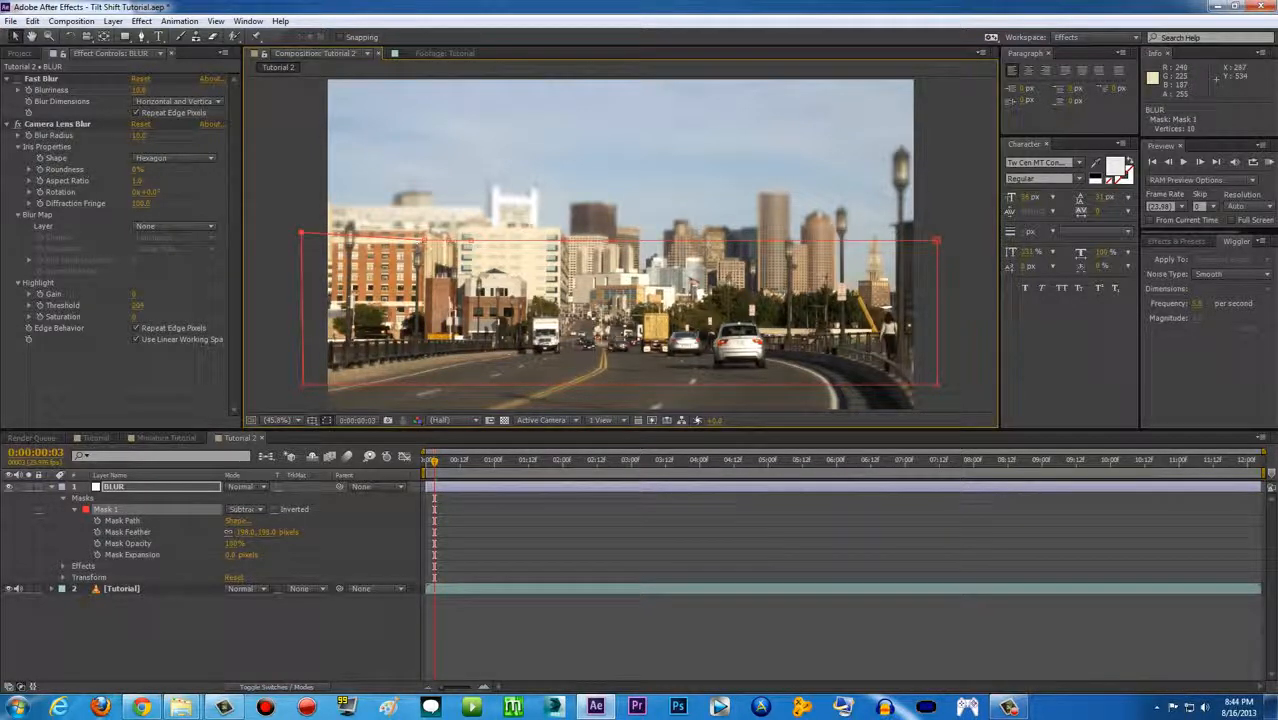
pyautogui.moveTo(424, 242); pyautogui.dragTo(424, 230)
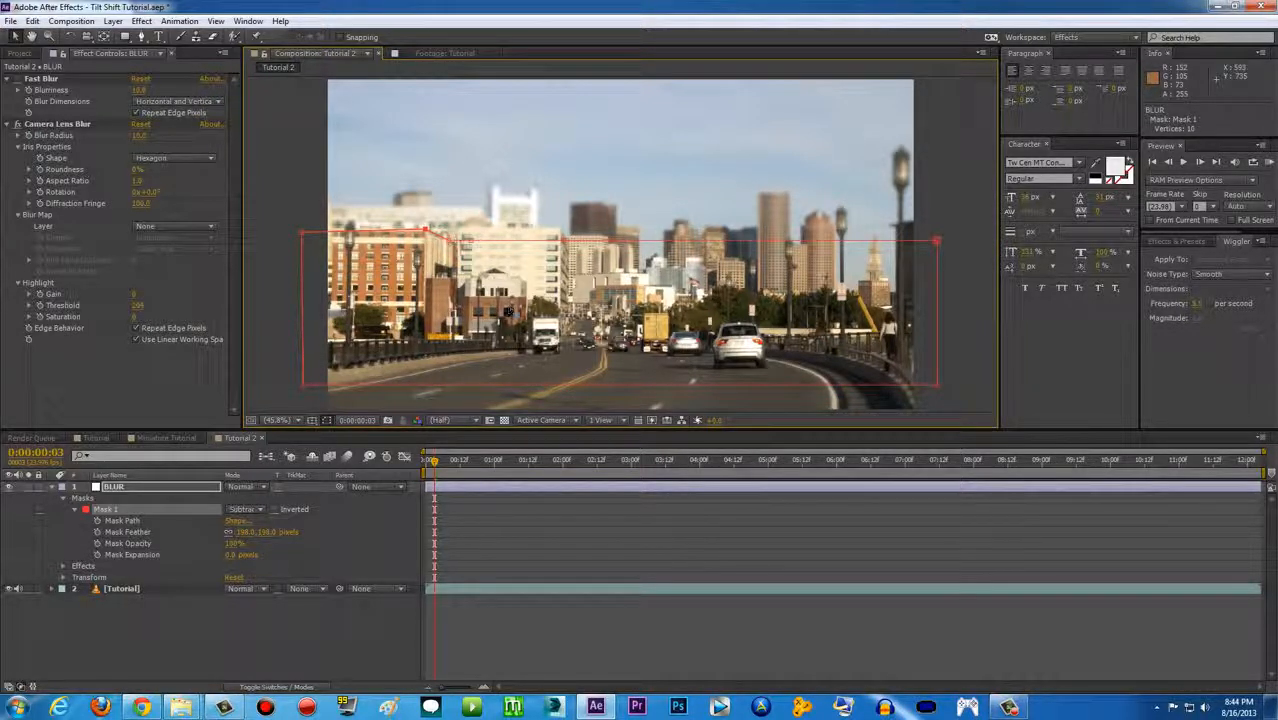
pyautogui.moveTo(463, 243); pyautogui.dragTo(459, 278)
pyautogui.moveTo(564, 241); pyautogui.dragTo(494, 261)
pyautogui.moveTo(613, 241); pyautogui.dragTo(539, 286)
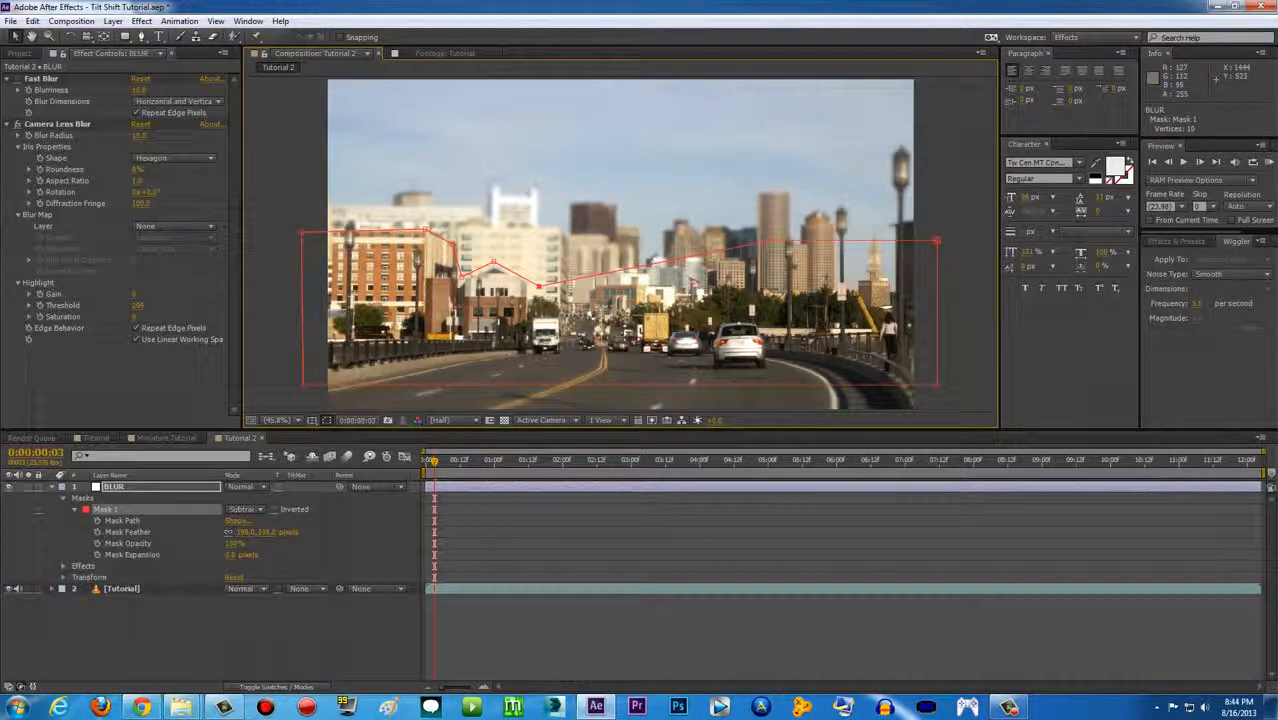
pyautogui.moveTo(768, 240); pyautogui.dragTo(688, 279)
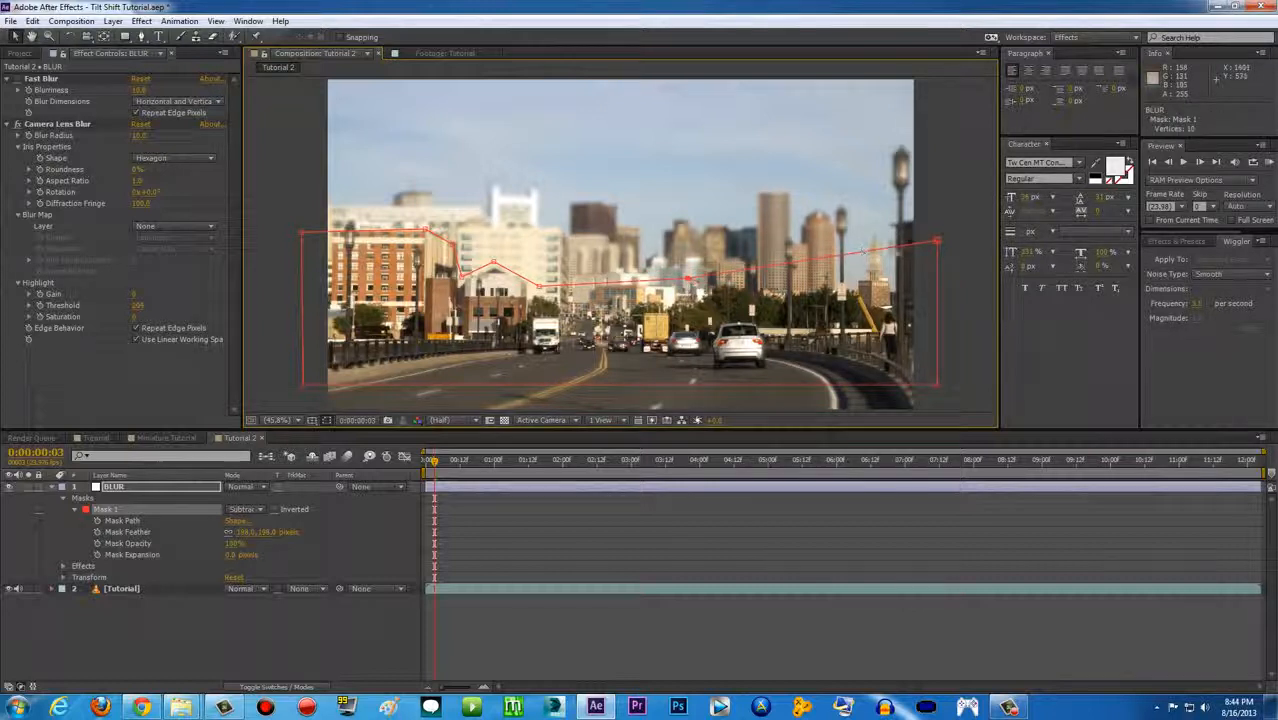
pyautogui.moveTo(937, 241); pyautogui.dragTo(937, 245)
pyautogui.click(950, 212)
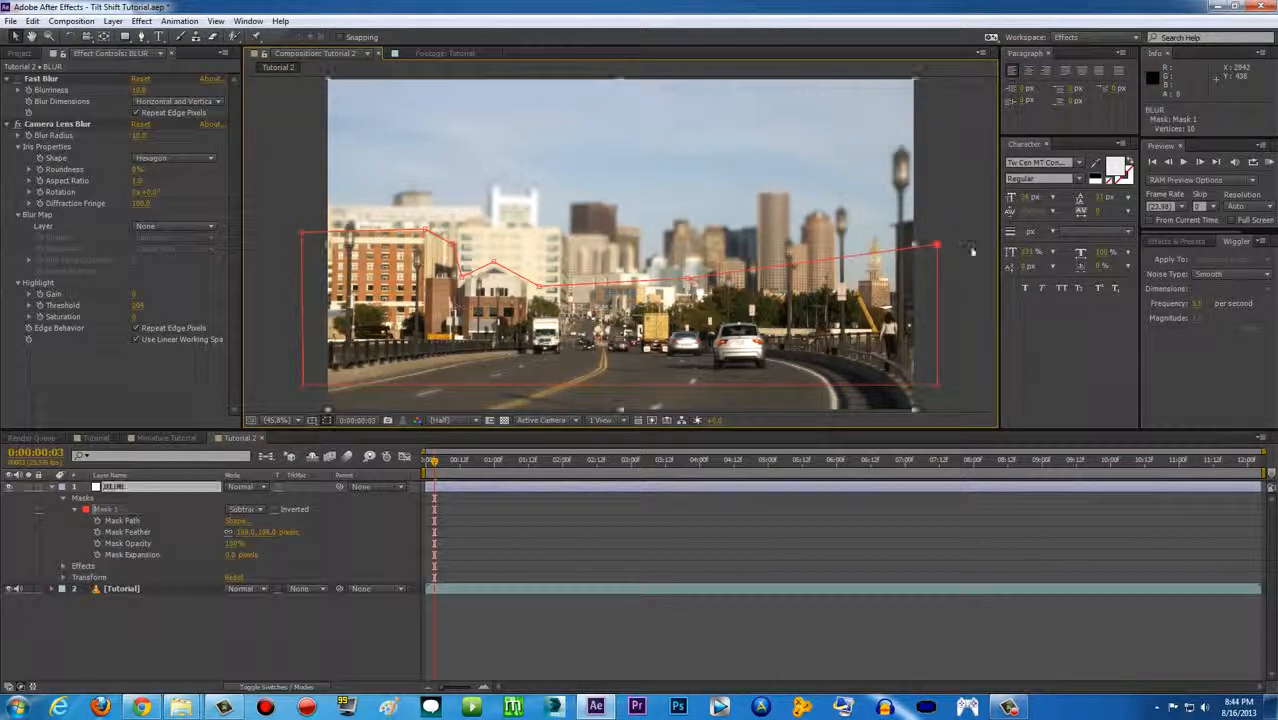
pyautogui.click(972, 250)
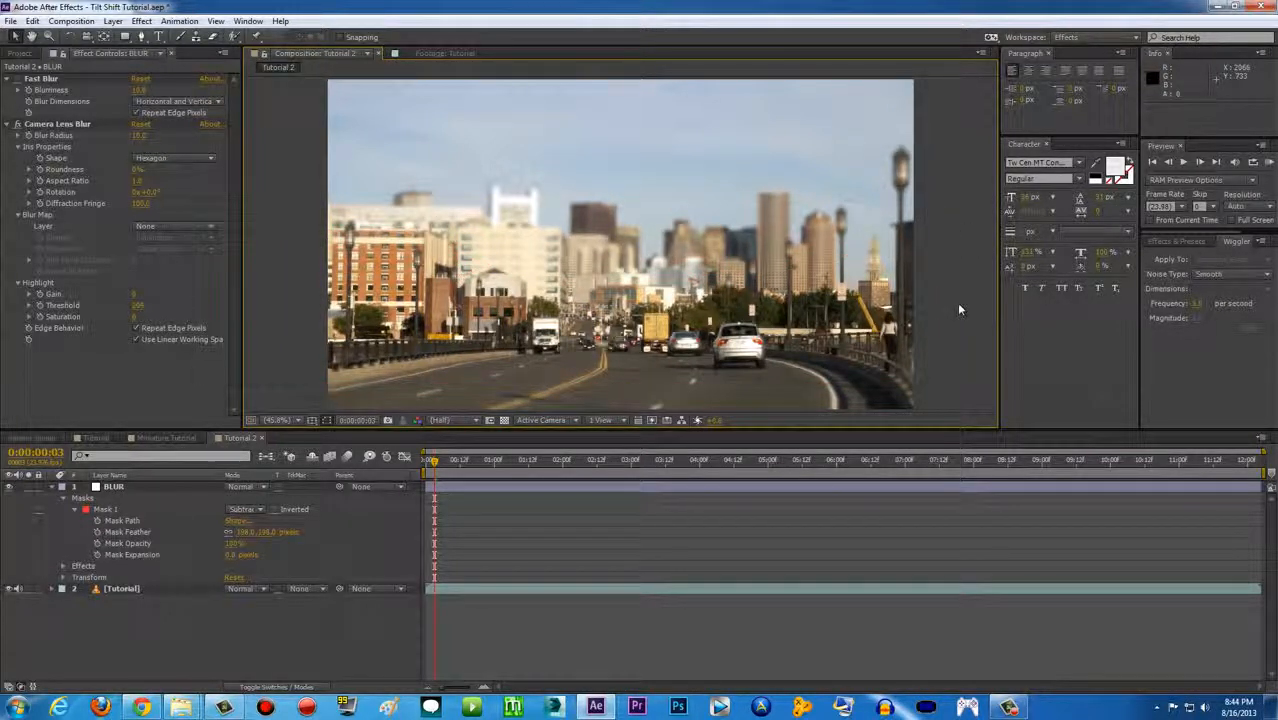
# Step: Preview the masked blur over the moving traffic, then return the playhead to 0:00:00:05
pyautogui.click(1268, 162)
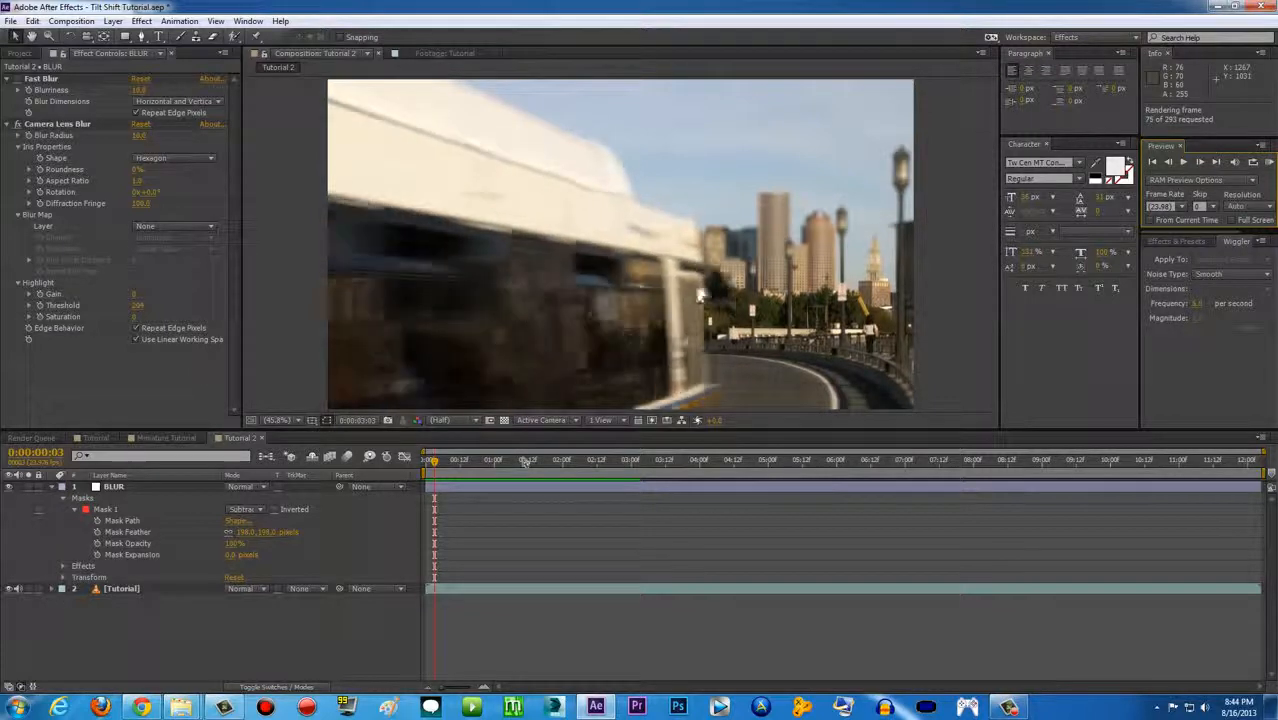
pyautogui.click(558, 458)
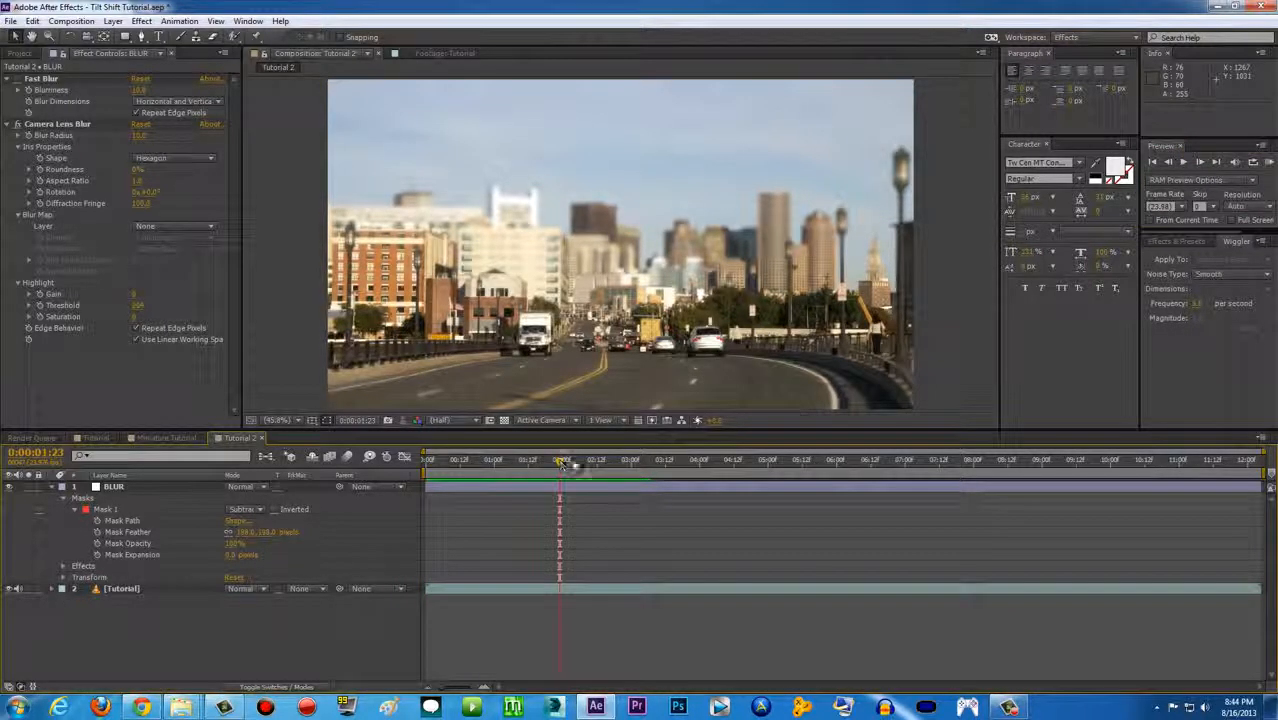
pyautogui.moveTo(586, 466); pyautogui.dragTo(442, 477)
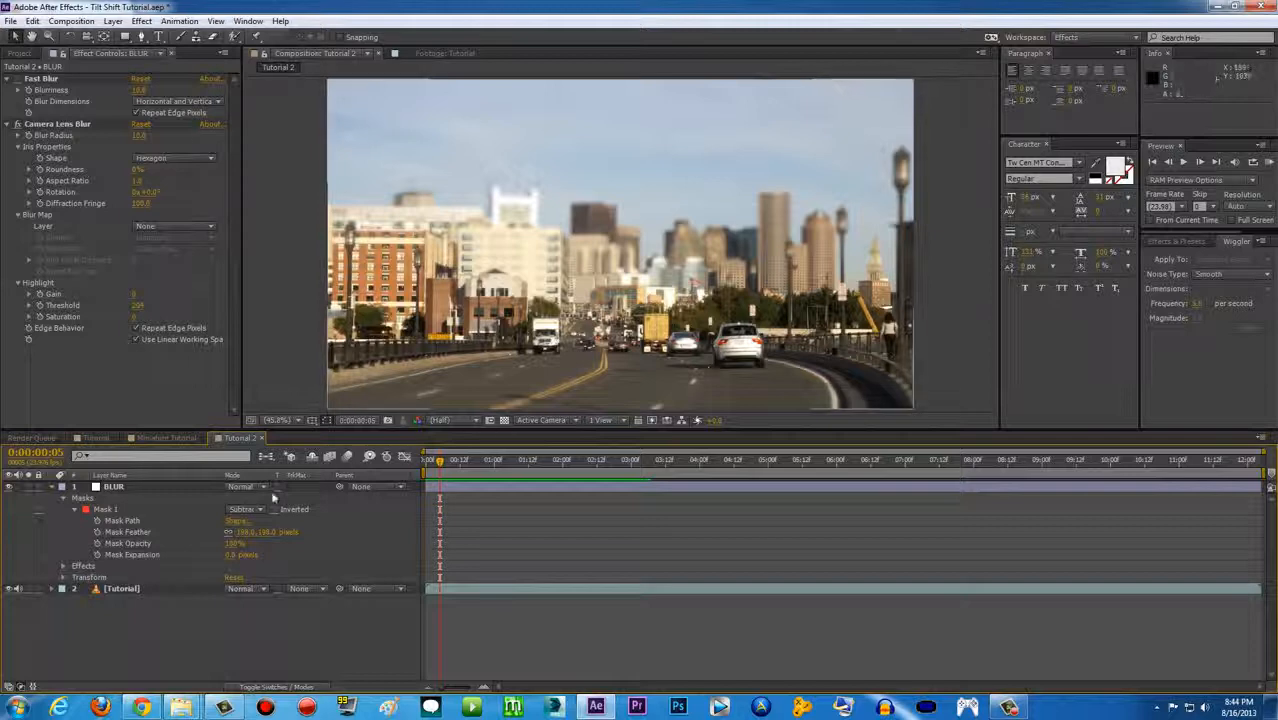
# Step: Create a new adjustment layer above BLUR and name it COLOR
pyautogui.click(112, 21)
pyautogui.moveTo(187, 40)
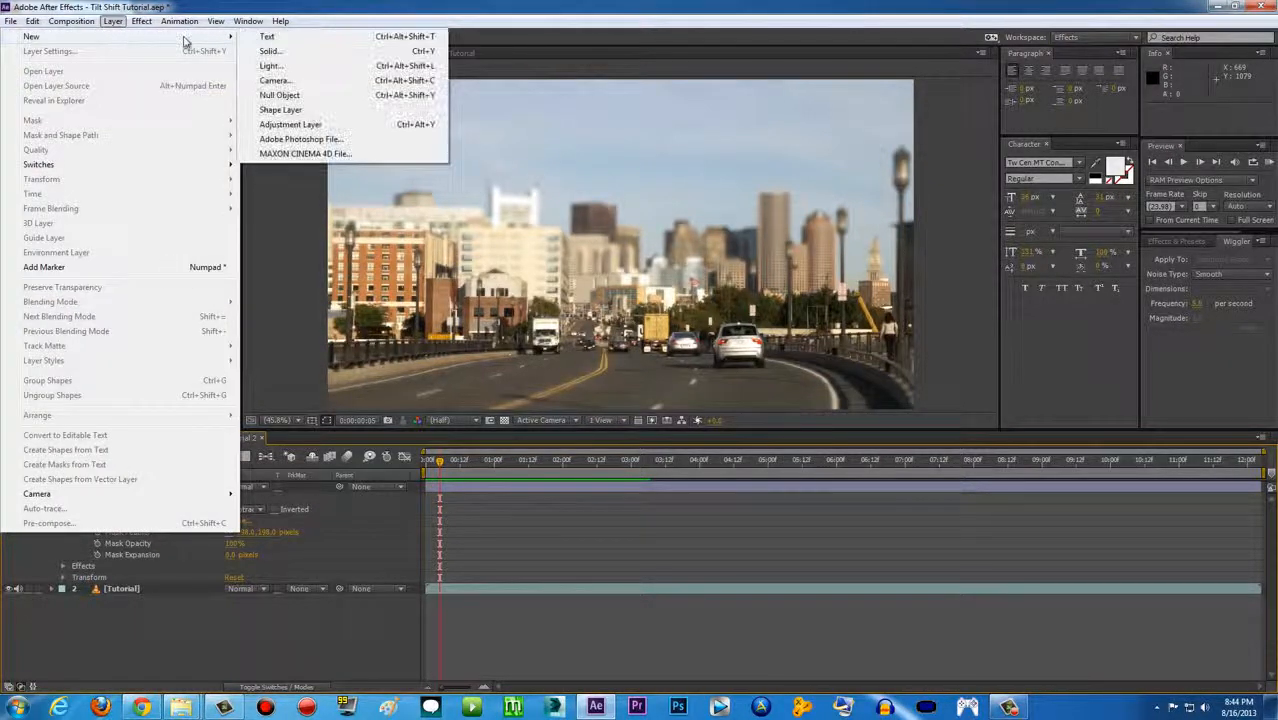
pyautogui.click(317, 125)
pyautogui.rightClick(140, 487)
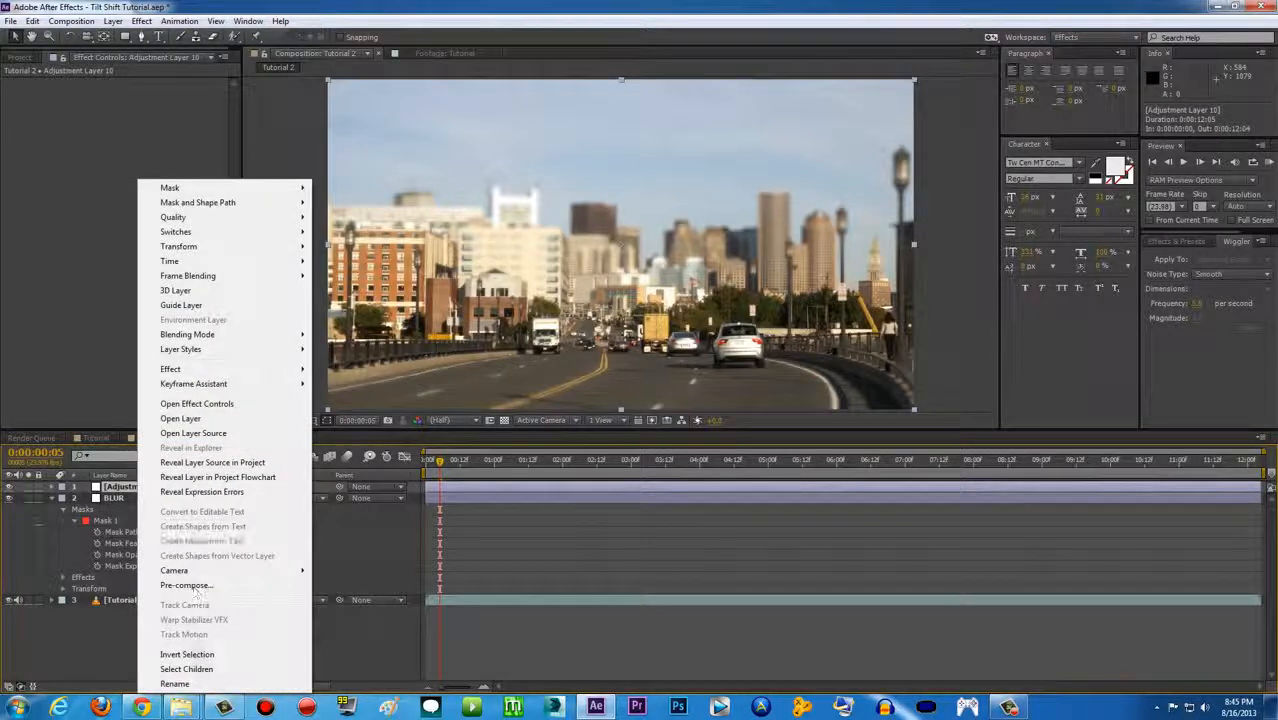
pyautogui.click(190, 685)
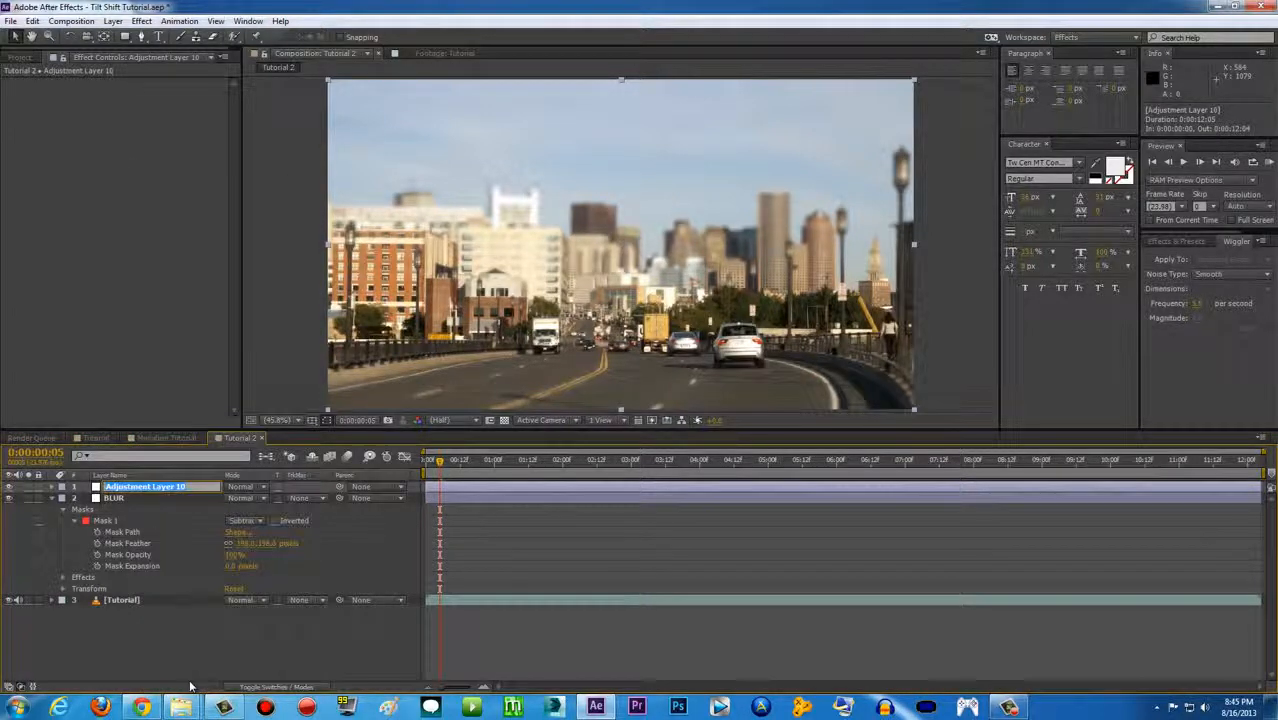
pyautogui.write('COLOR')
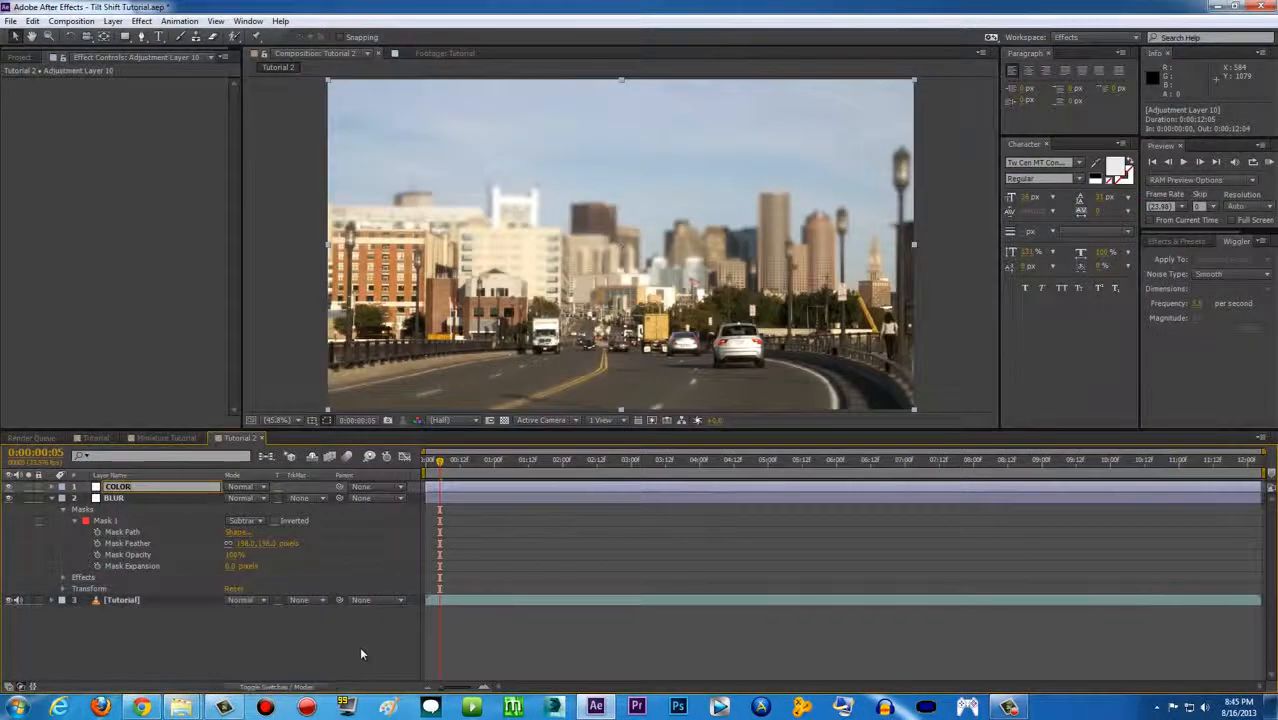
pyautogui.click(361, 654)
# Step: Apply Brightness & Contrast to the COLOR layer and set Contrast to 17
pyautogui.click(143, 486)
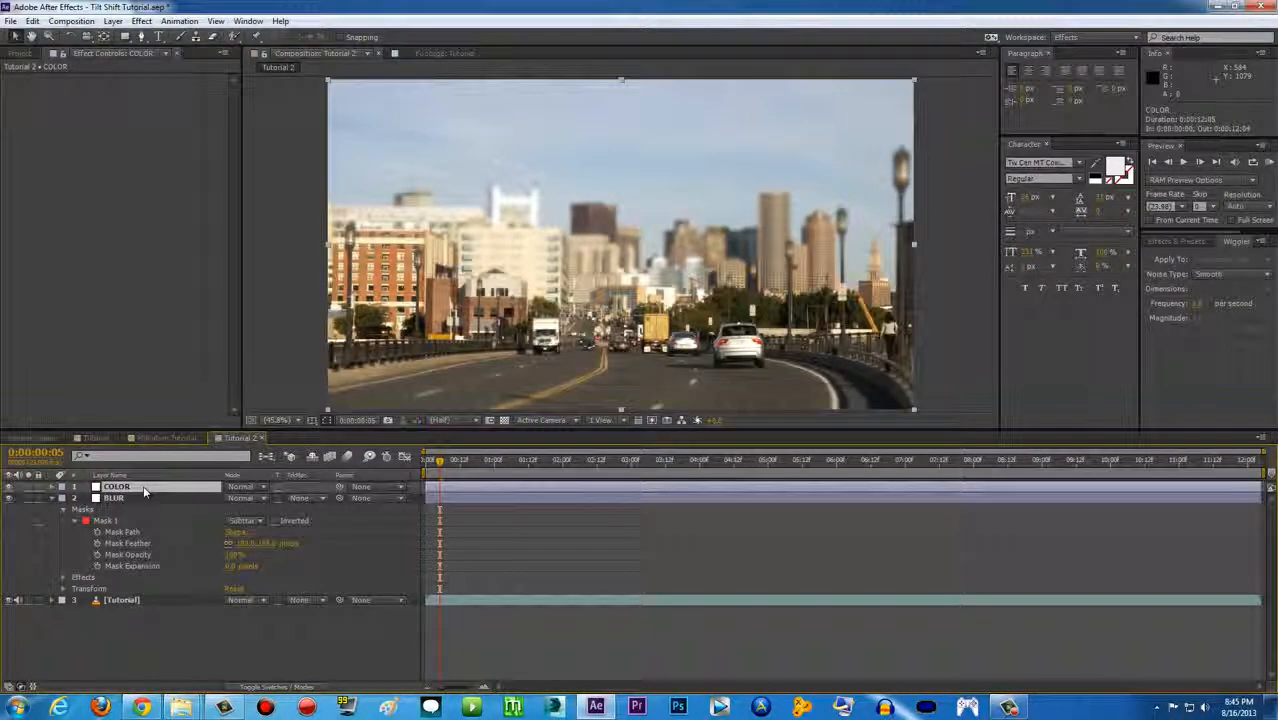
pyautogui.click(141, 21)
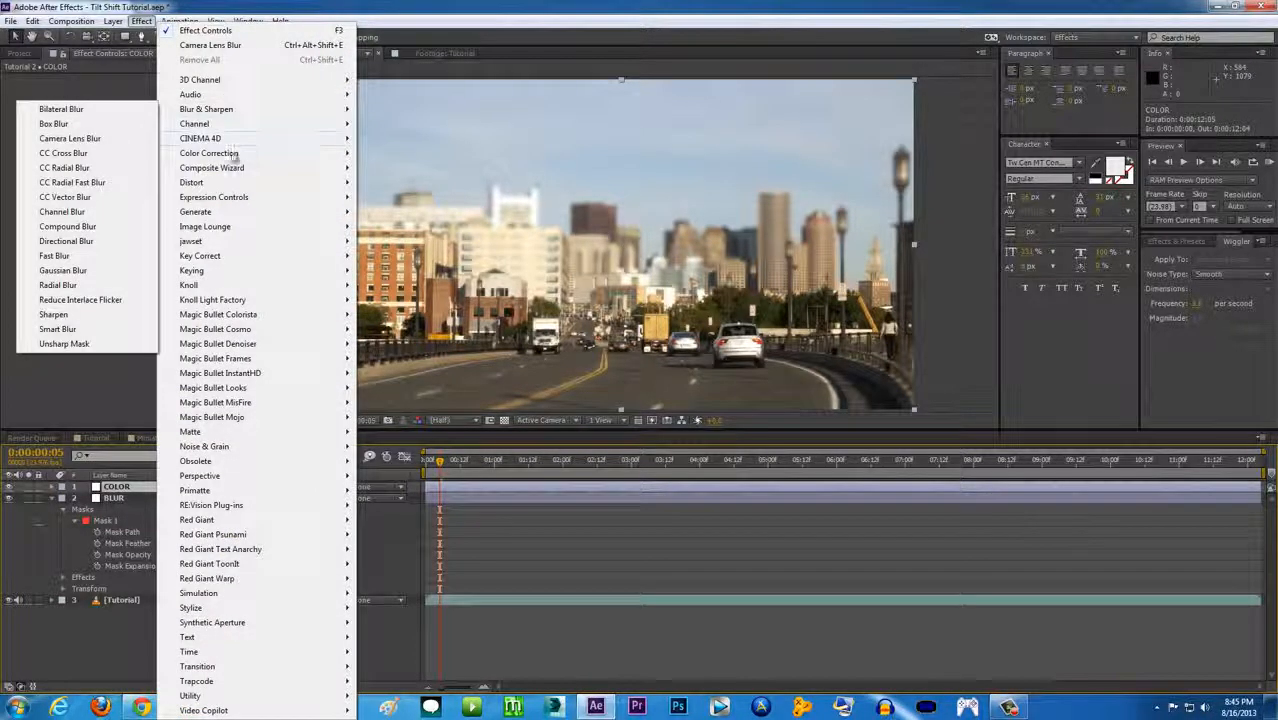
pyautogui.moveTo(233, 157)
pyautogui.click(90, 215)
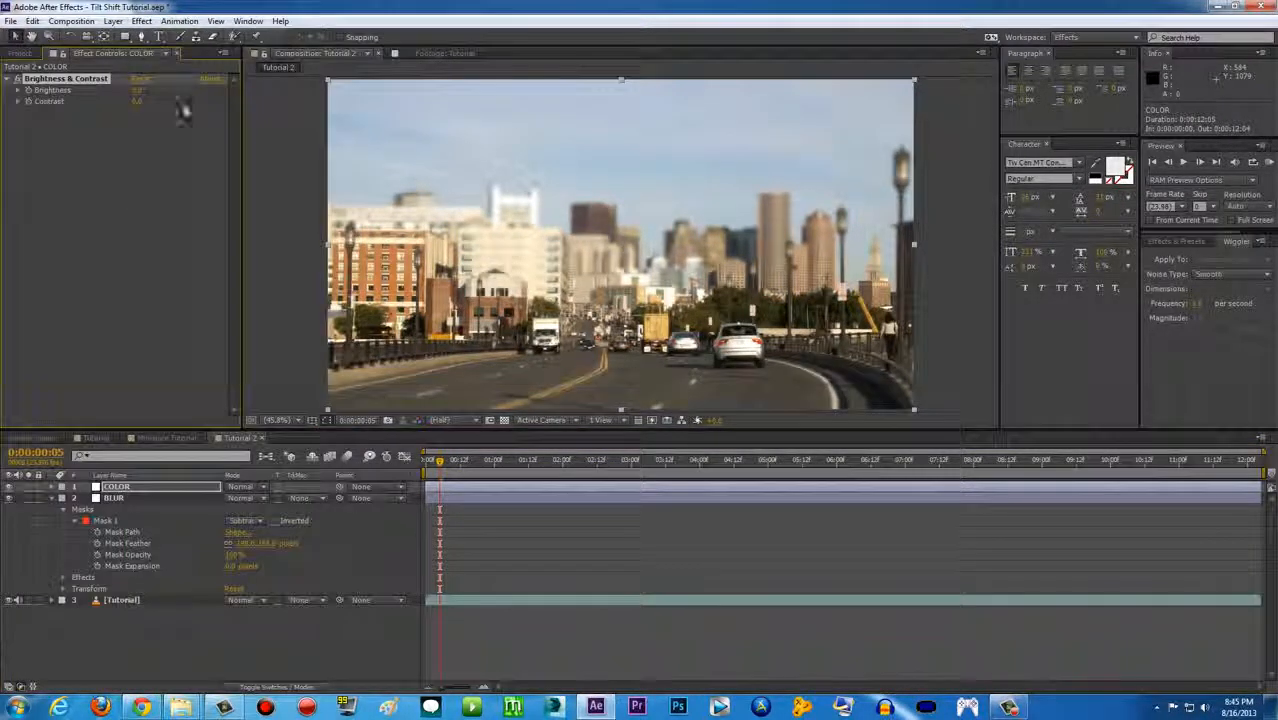
pyautogui.moveTo(137, 100); pyautogui.dragTo(146, 101)
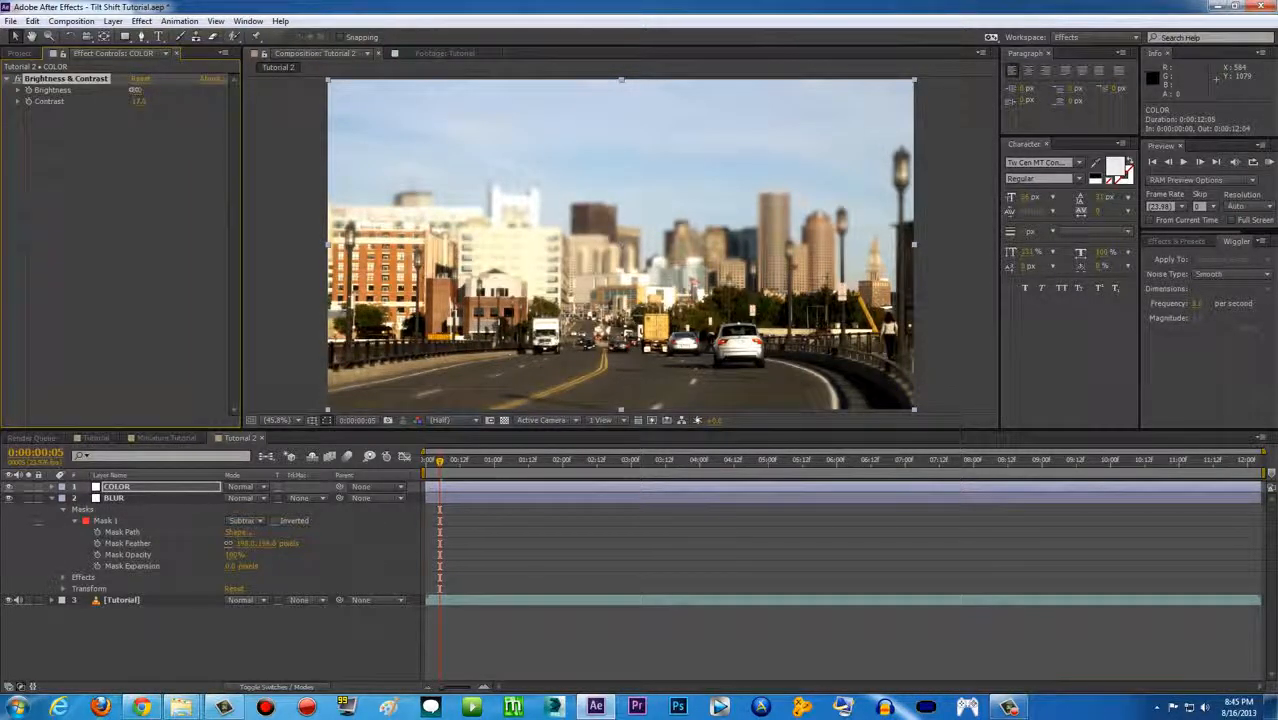
# Step: Lower the COLOR layer's Brightness slightly and add a Vibrance effect to the layer
pyautogui.moveTo(135, 90); pyautogui.dragTo(133, 104)
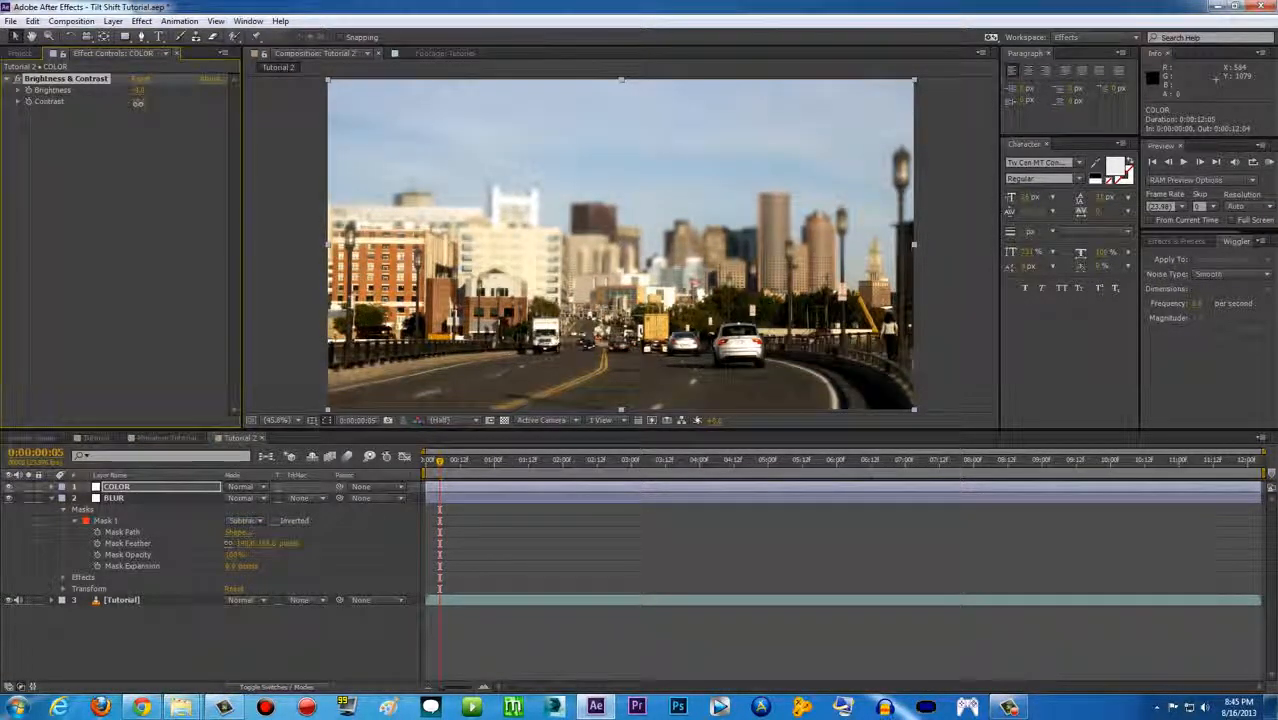
pyautogui.click(141, 21)
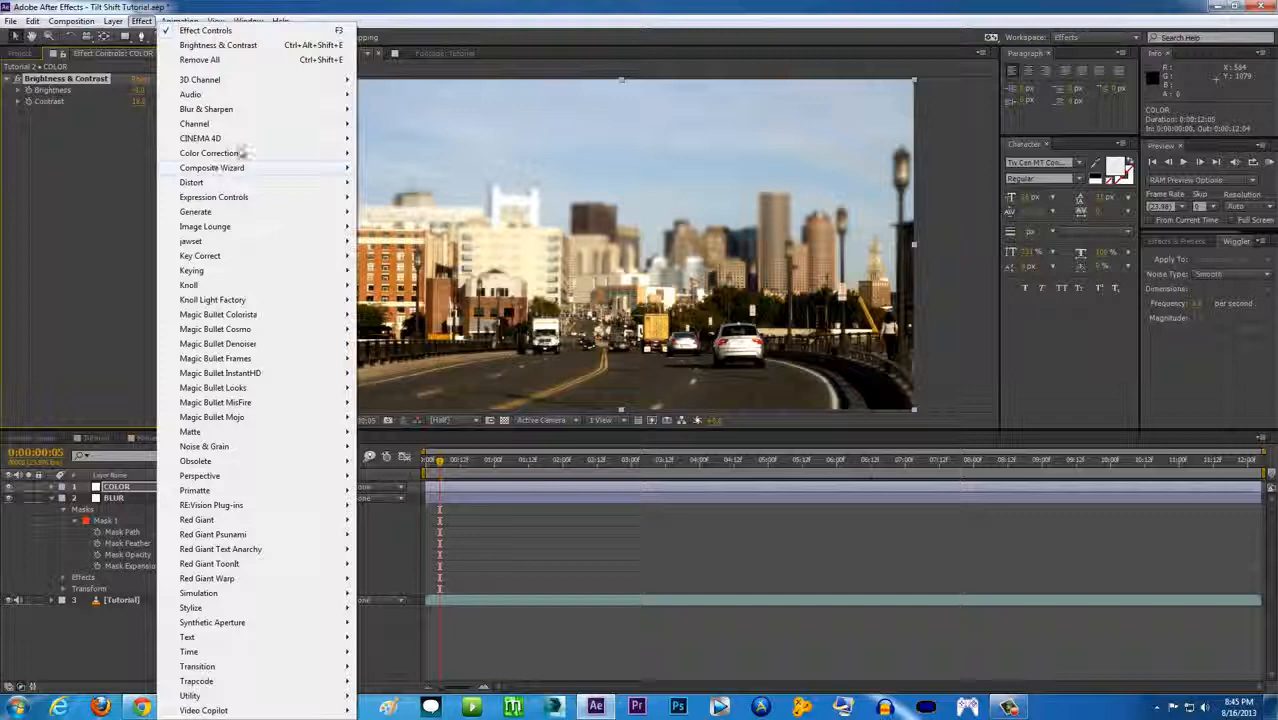
pyautogui.moveTo(230, 153)
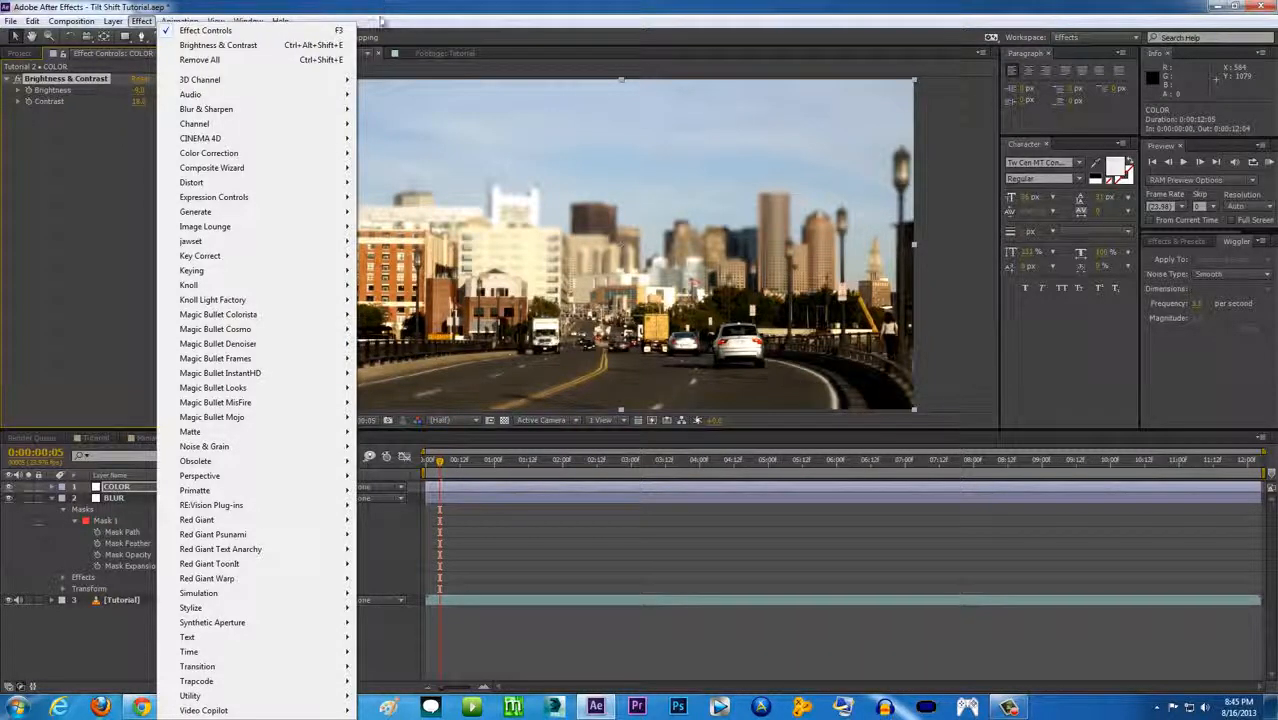
pyautogui.moveTo(332, 116)
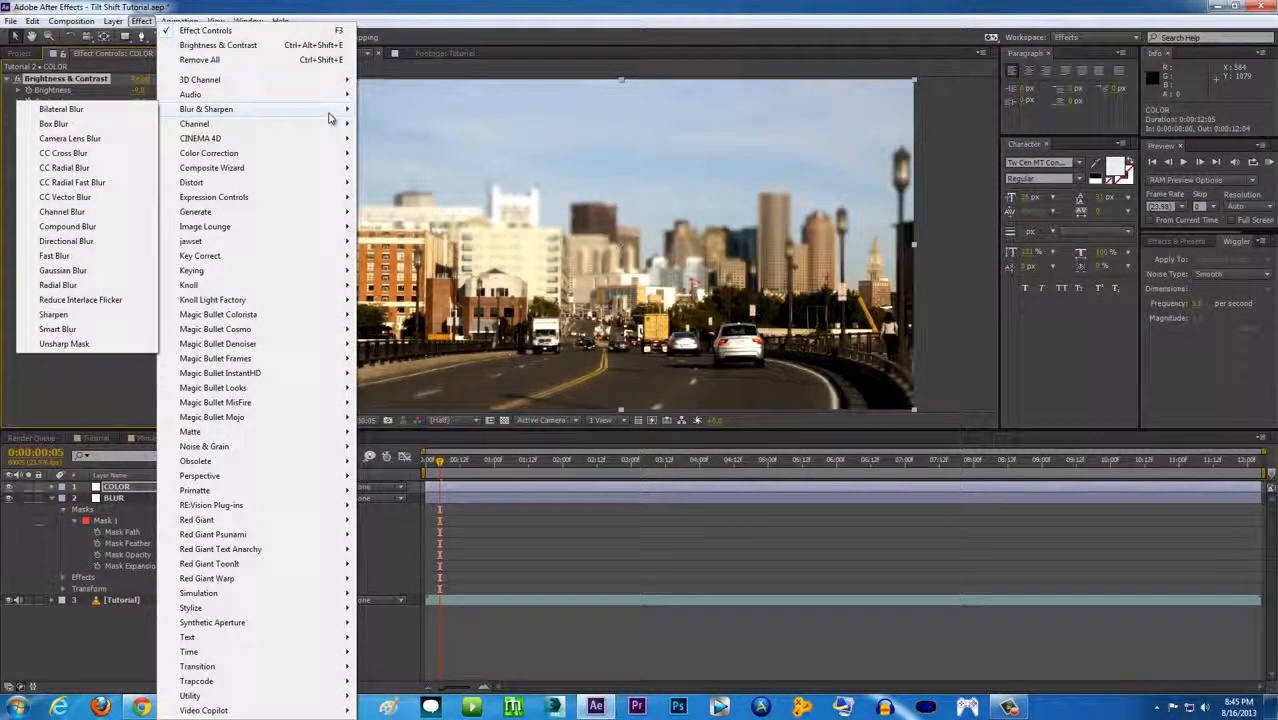
pyautogui.moveTo(271, 157)
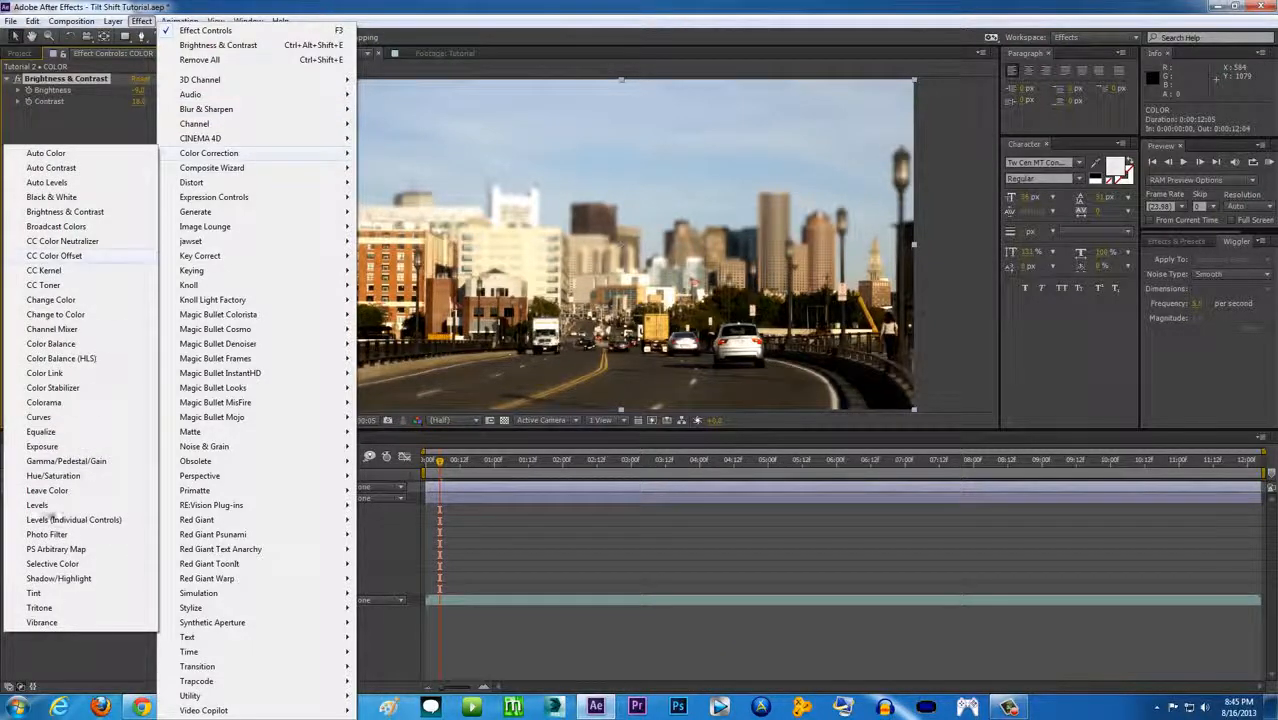
pyautogui.click(42, 623)
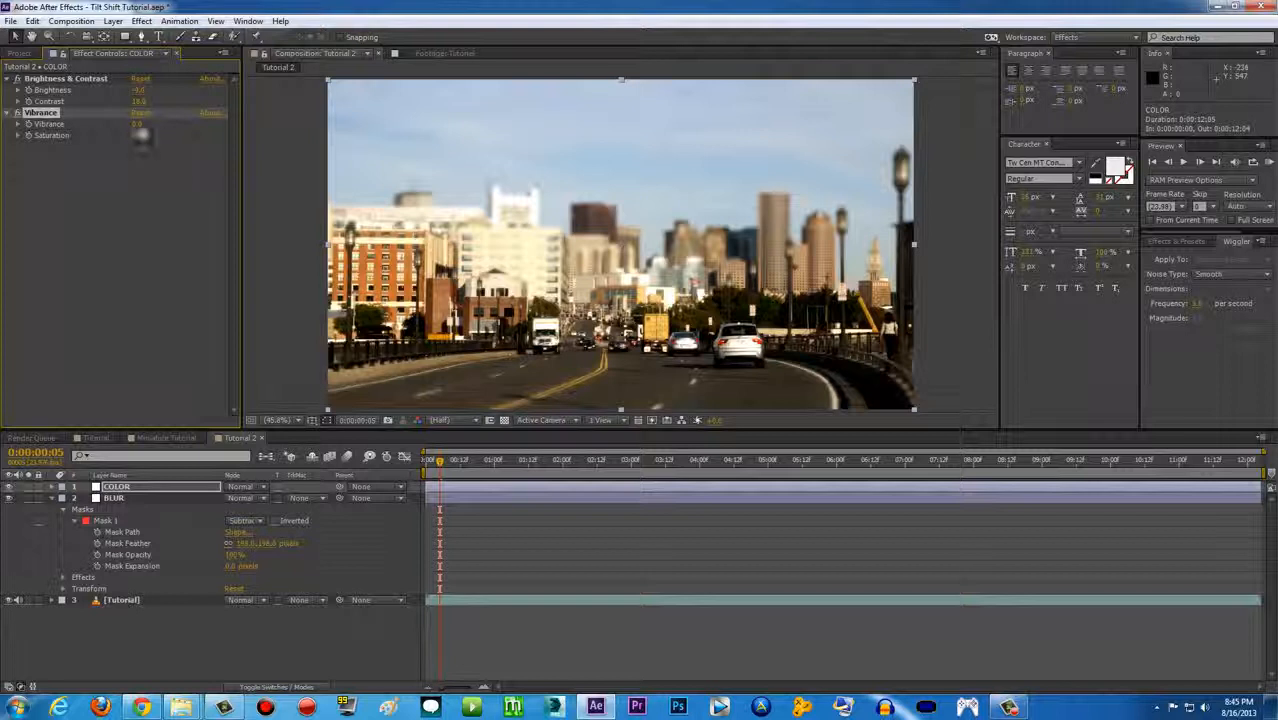
# Step: Set Vibrance to 100 and raise Saturation moderately in the Vibrance effect, leaving the COLOR layer deselected
pyautogui.moveTo(155, 125); pyautogui.dragTo(231, 125)
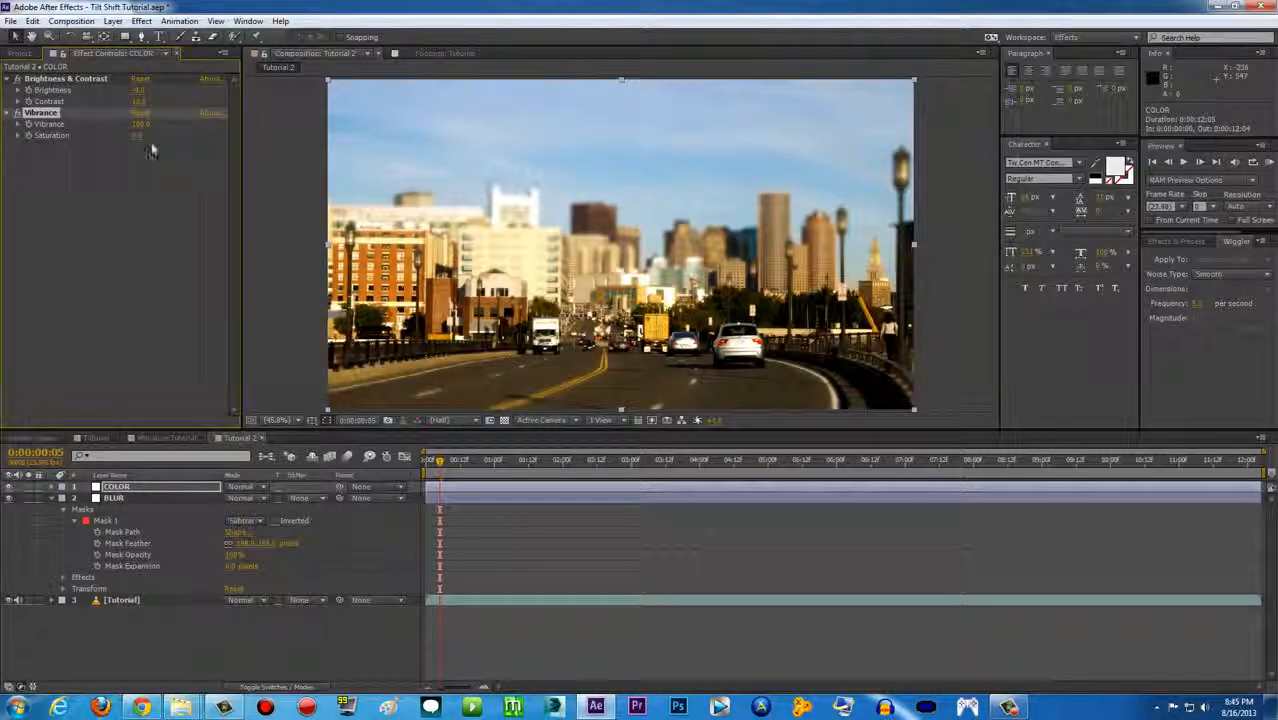
pyautogui.moveTo(135, 135)
pyautogui.mouseDown()
pyautogui.moveTo(162, 139)
pyautogui.moveTo(151, 138)
pyautogui.mouseUp()
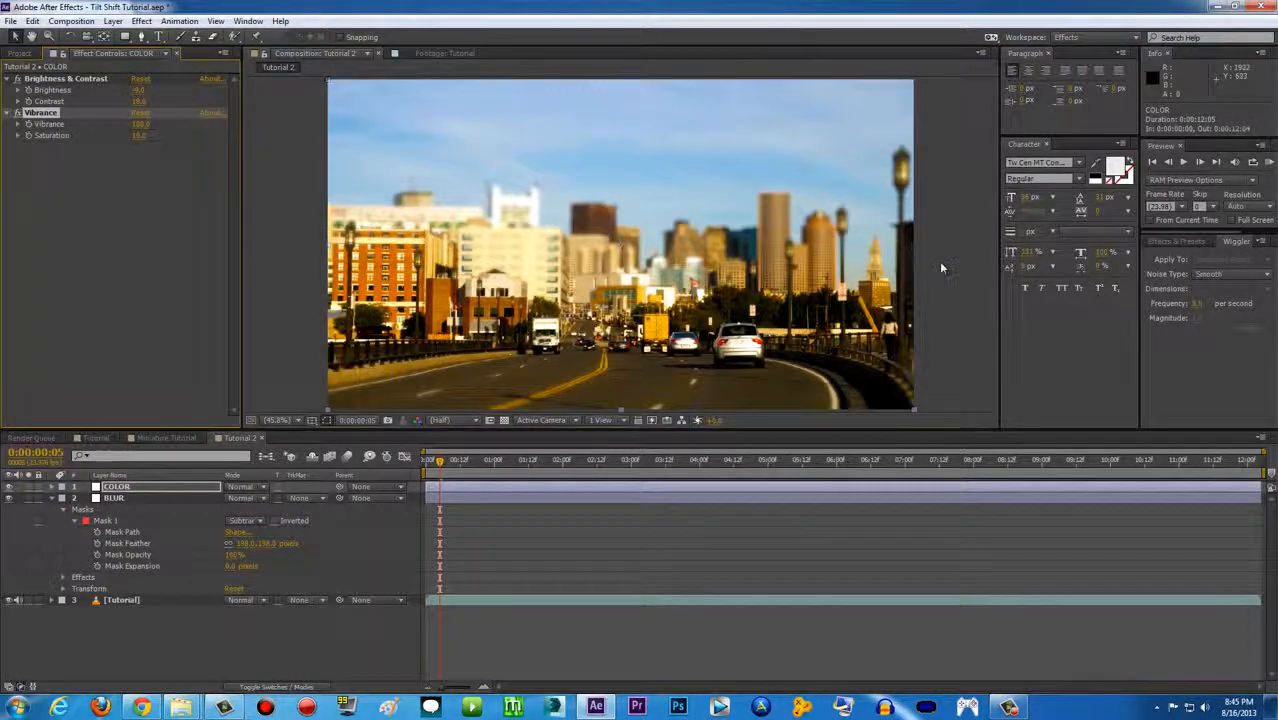
pyautogui.click(939, 261)
# Step: Run RAM previews of Tutorial 2 to check the graded miniature look on the moving traffic
pyautogui.click(1268, 164)
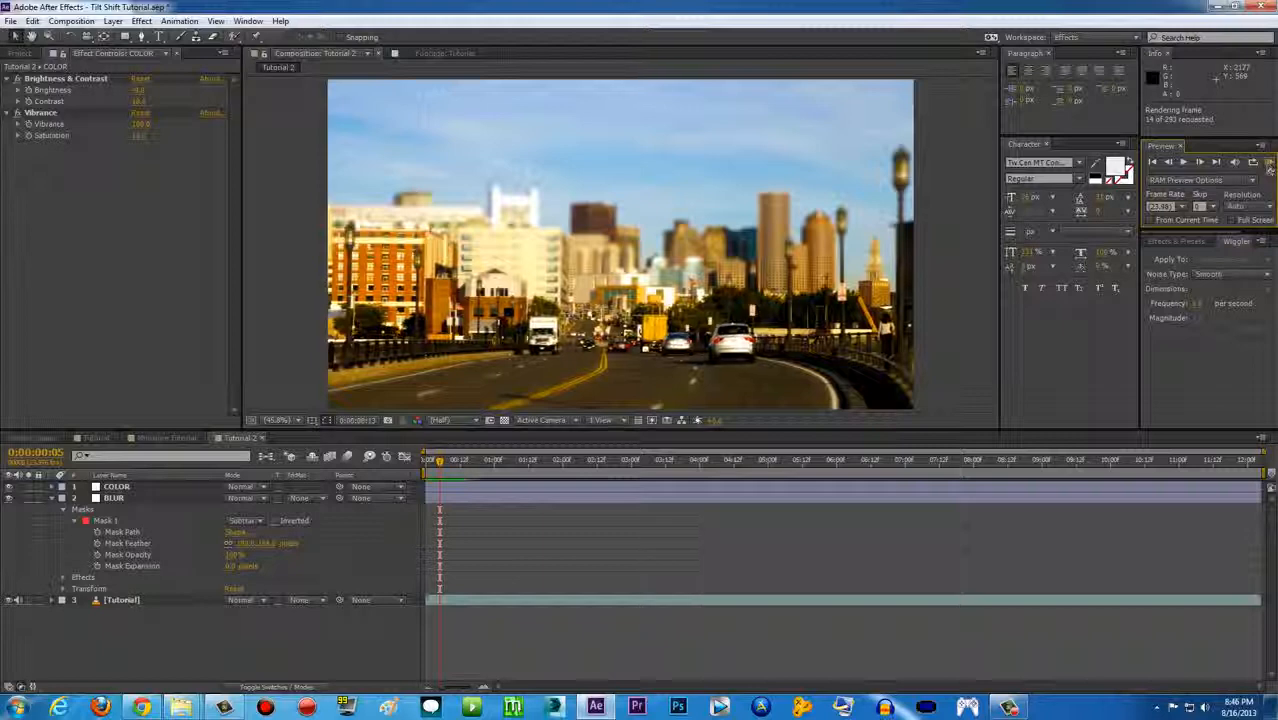
pyautogui.press('space')
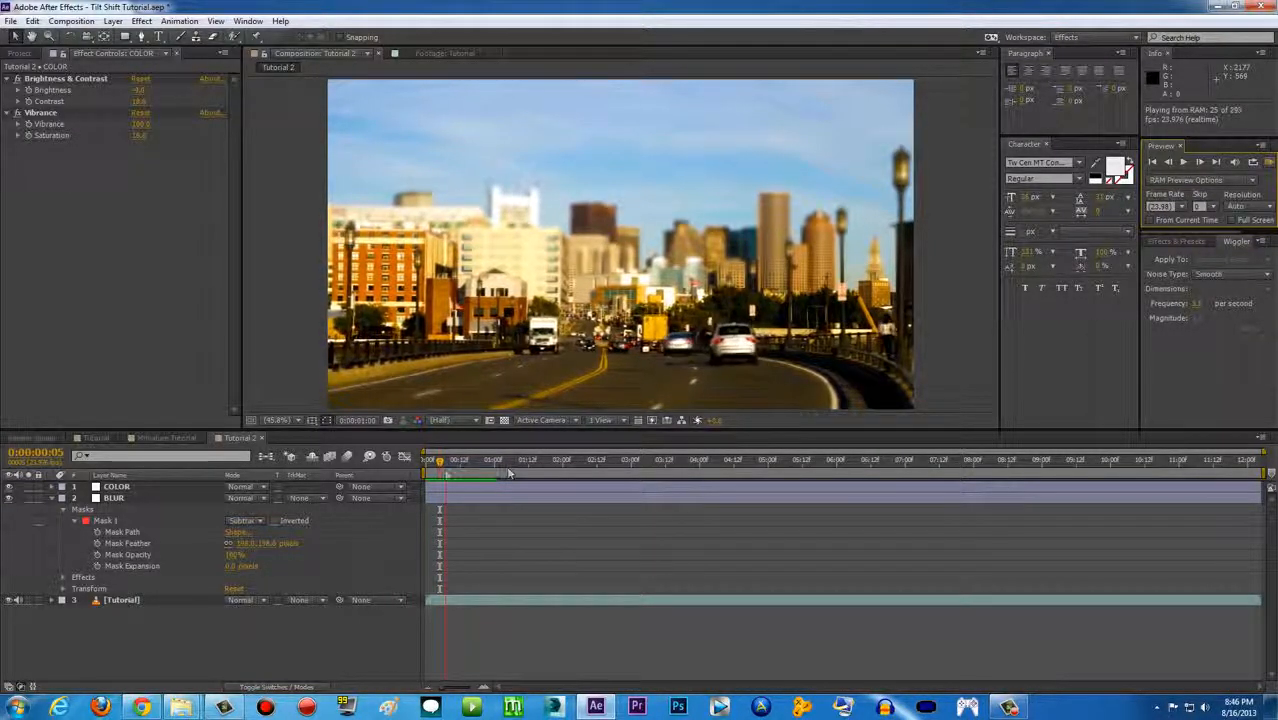
pyautogui.press('space')
pyautogui.click(1269, 163)
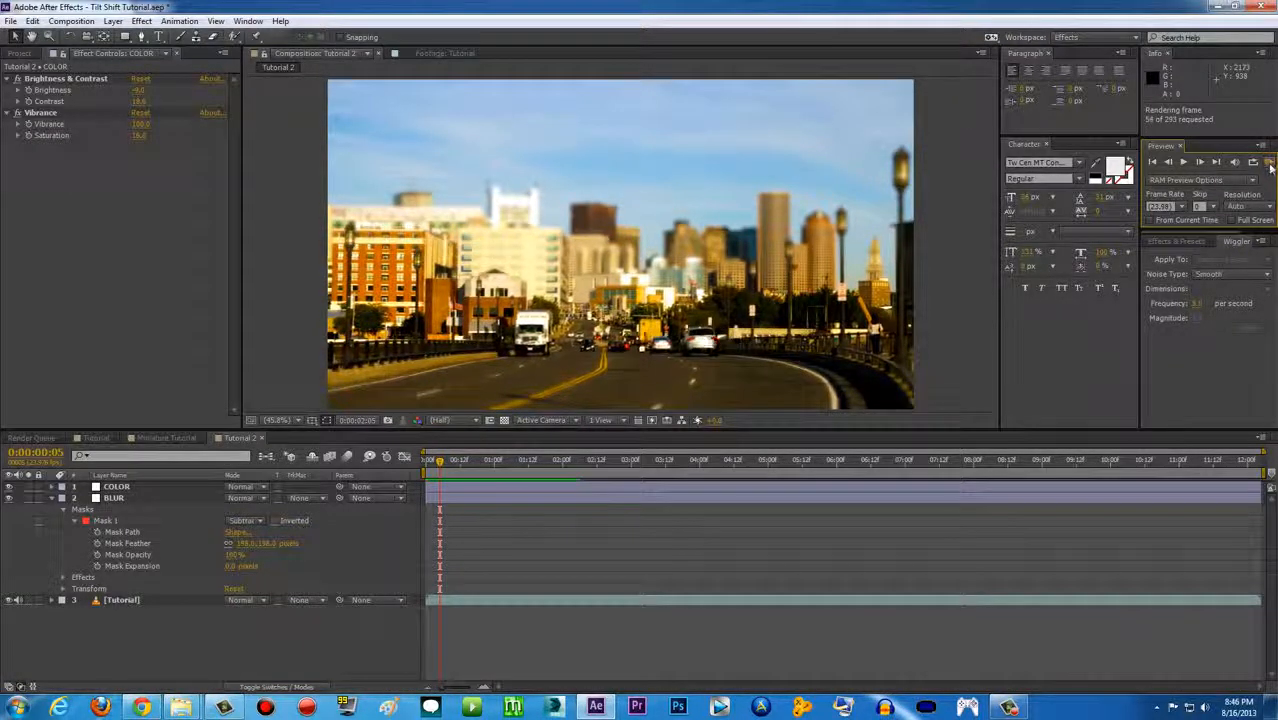
pyautogui.press('space')
pyautogui.press('space')
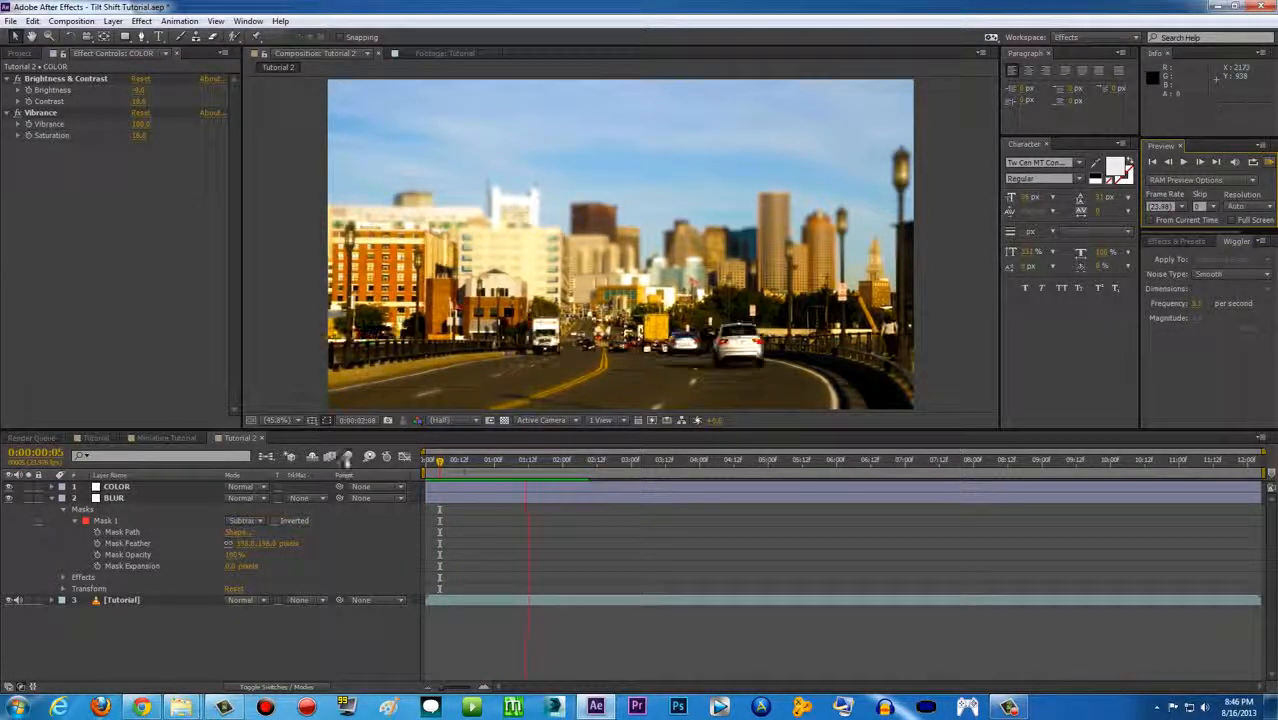
# Step: Open the Miniature Tutorial composition and preview it for comparison, and return to Tutorial 2
pyautogui.click(170, 437)
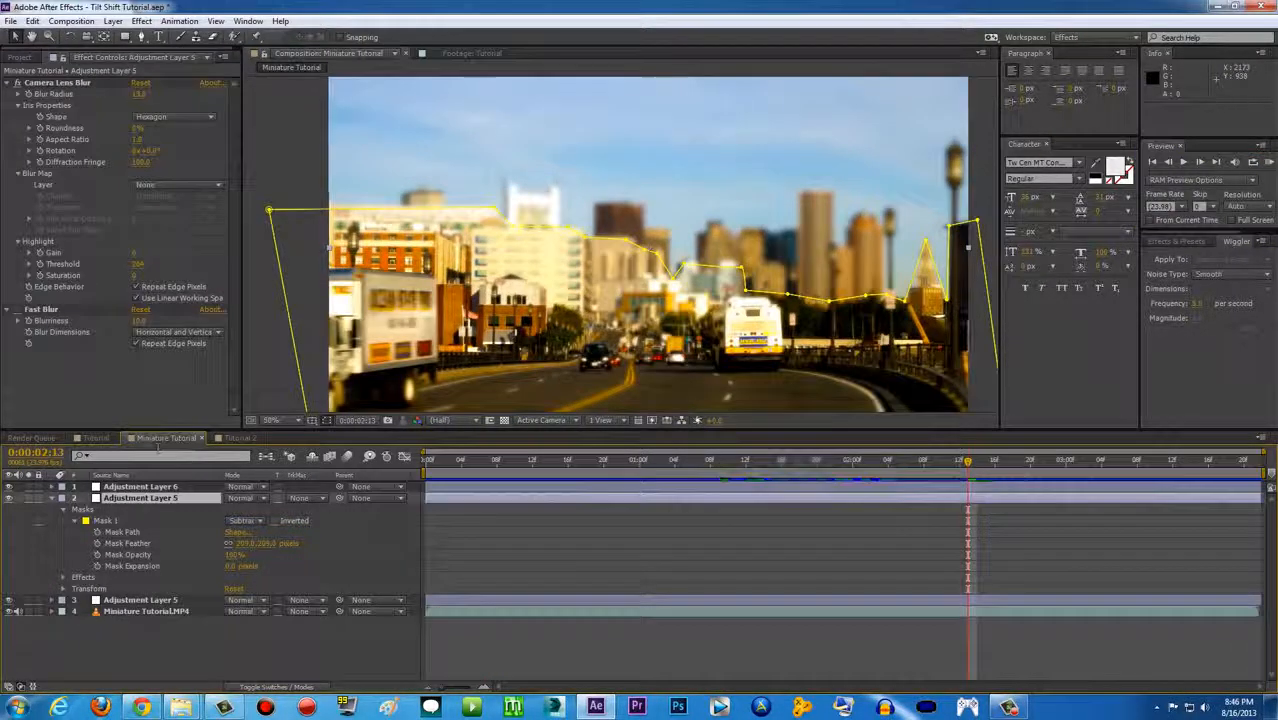
pyautogui.click(997, 248)
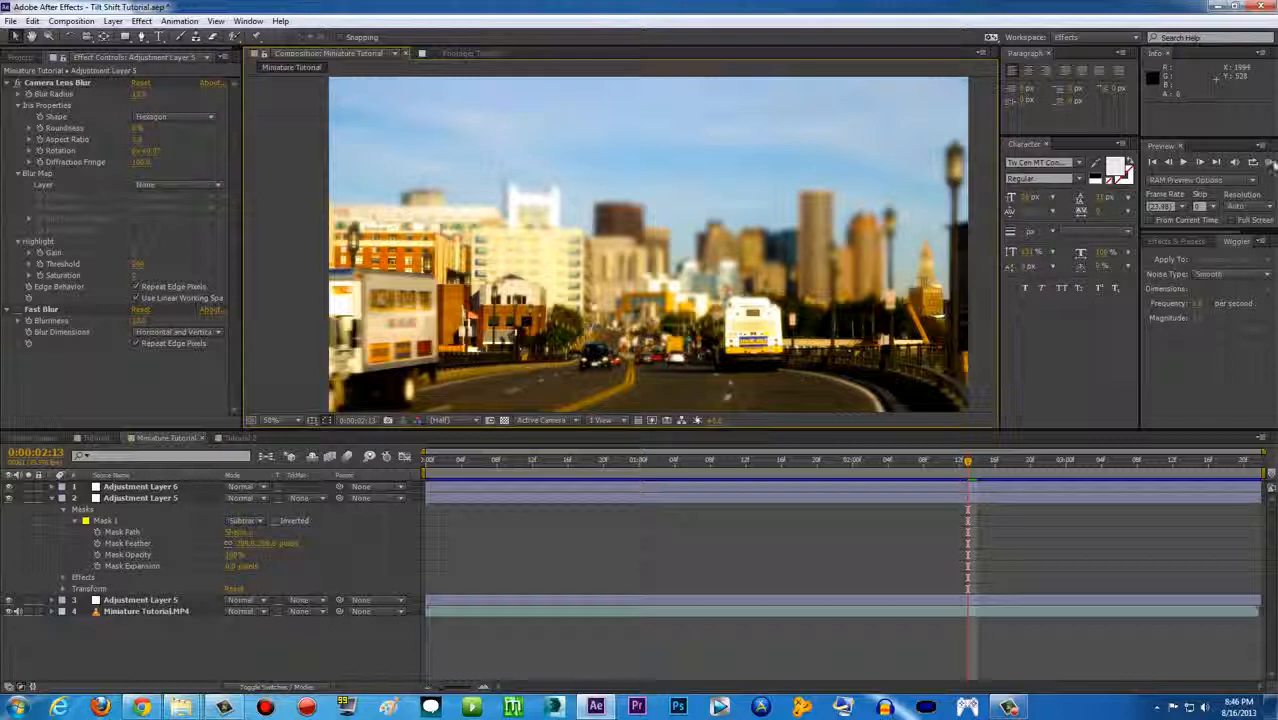
pyautogui.click(1269, 163)
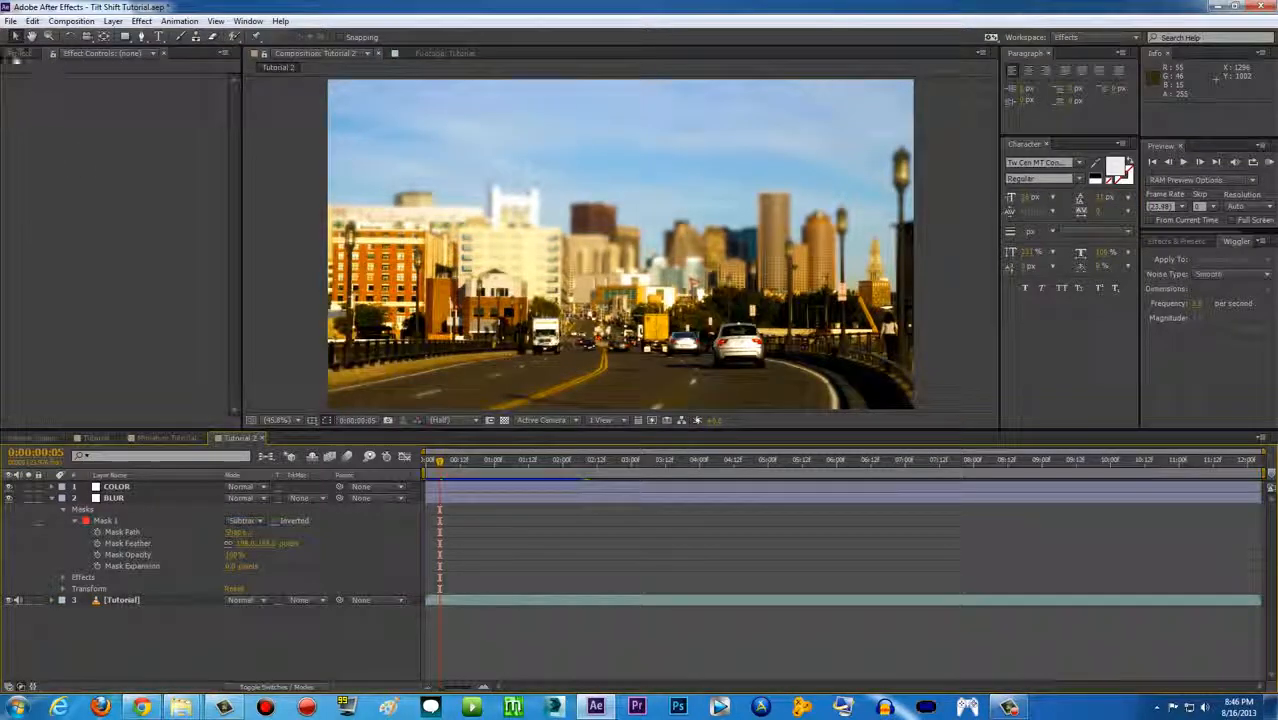
# Step: Interpret the Tutorial footage in the project so that it conforms to a frame rate of 75 frames per second
pyautogui.click(15, 57)
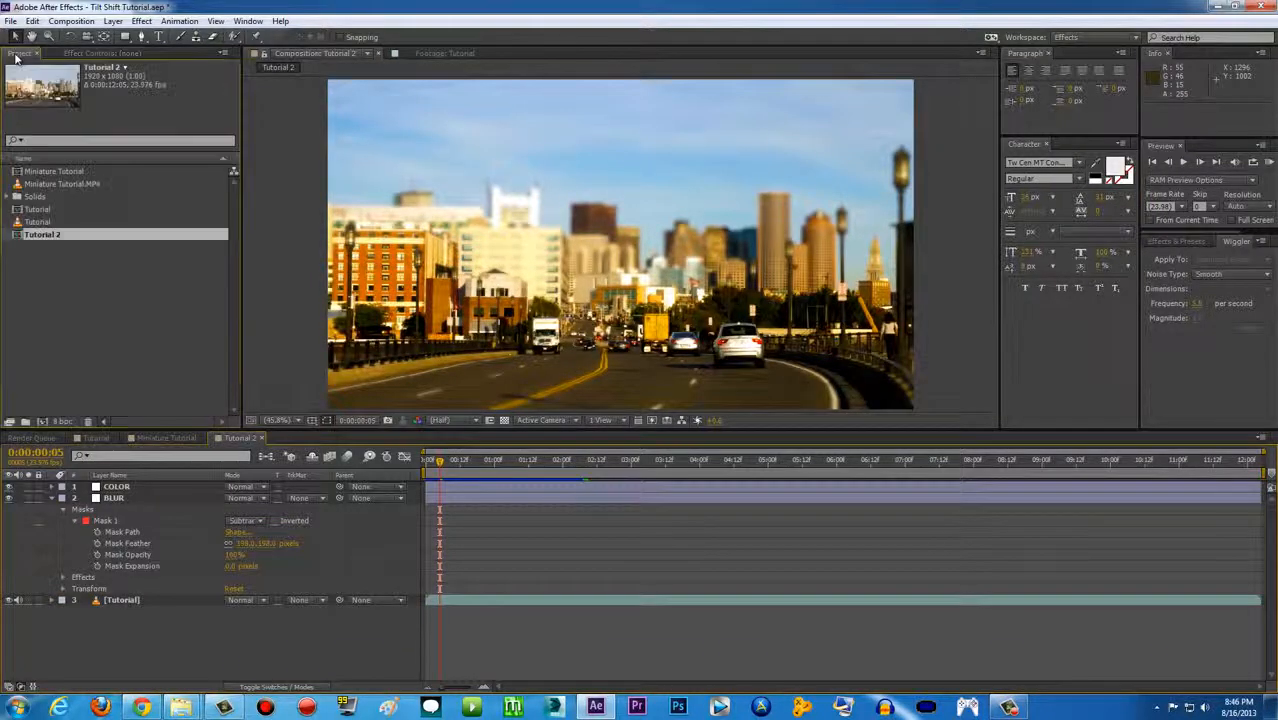
pyautogui.click(33, 223)
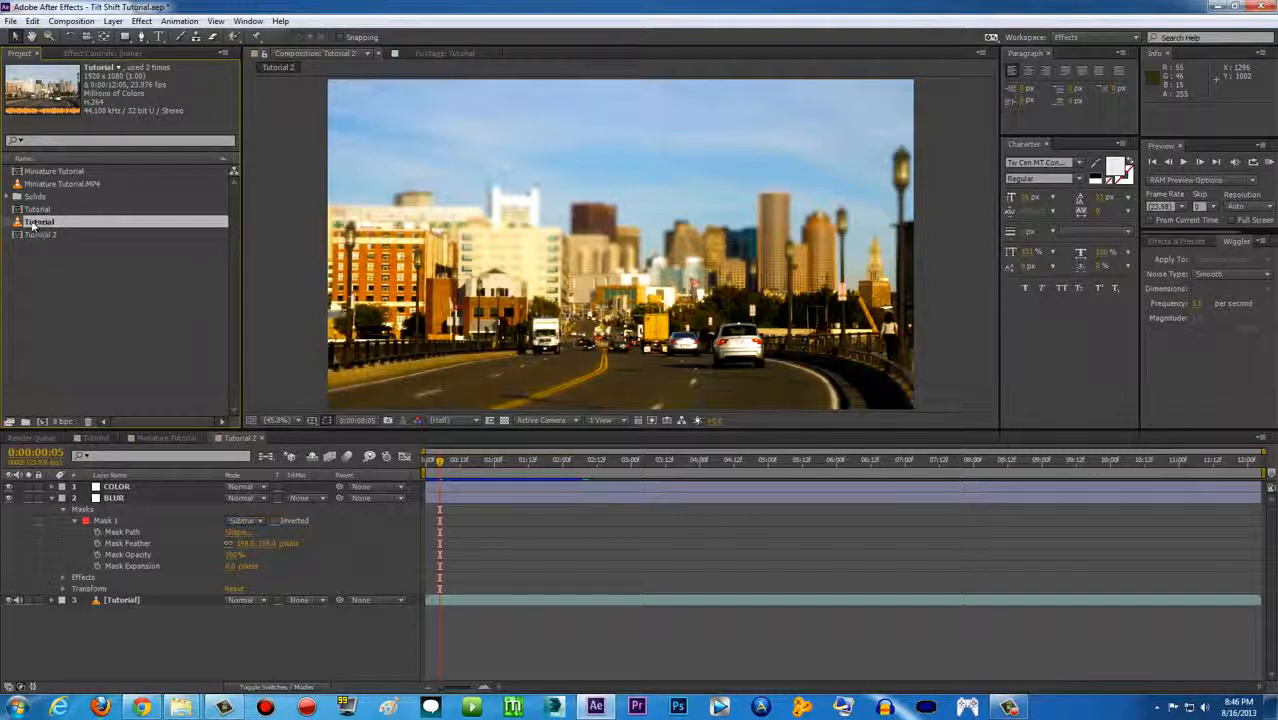
pyautogui.rightClick(45, 224)
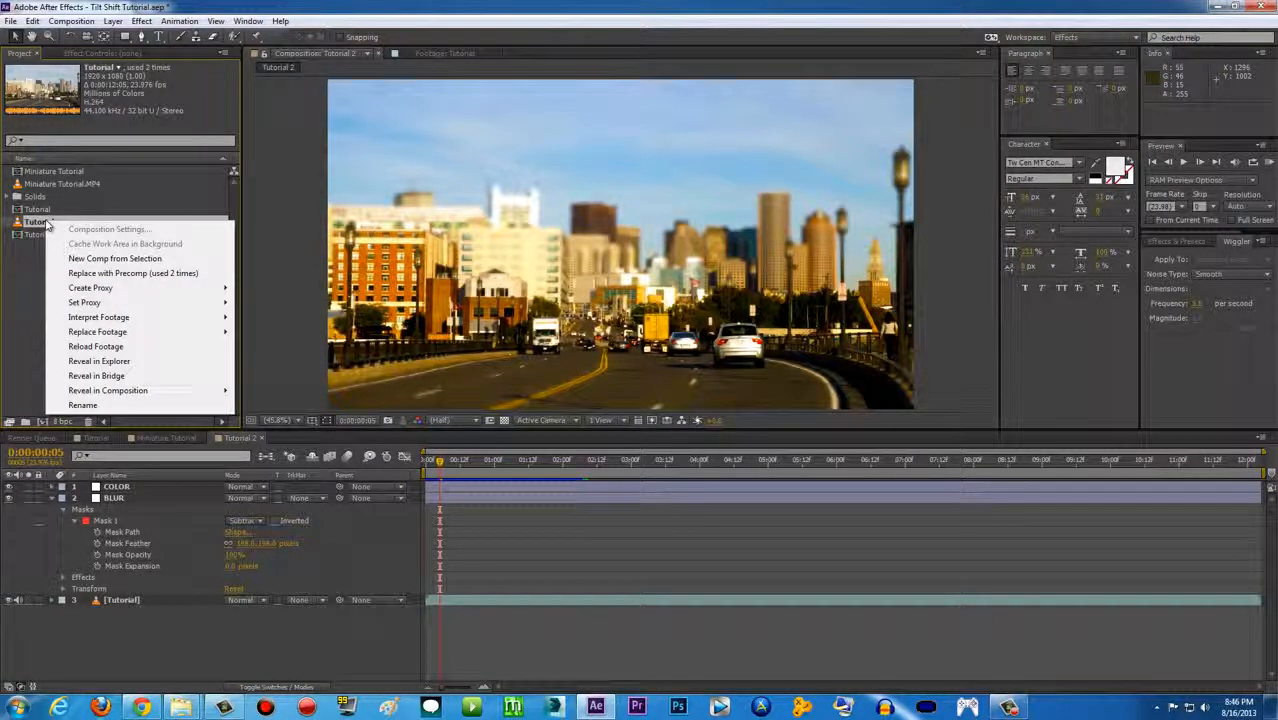
pyautogui.moveTo(112, 319)
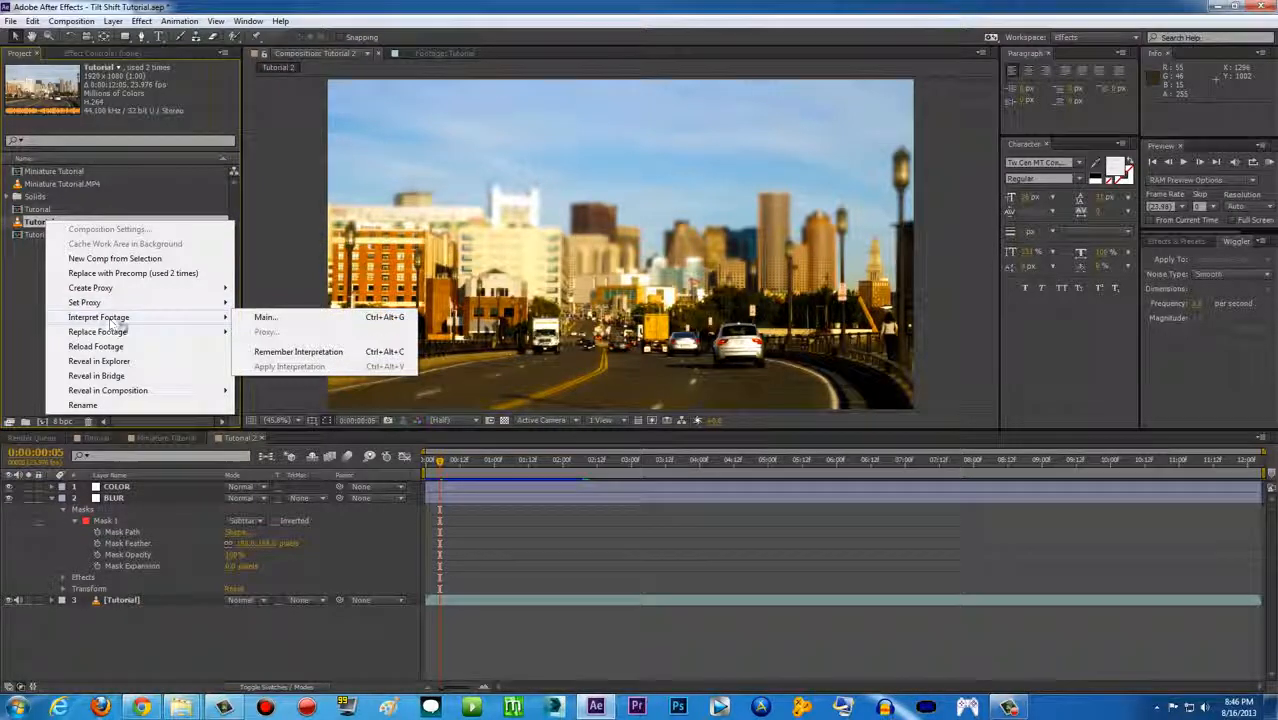
pyautogui.click(279, 319)
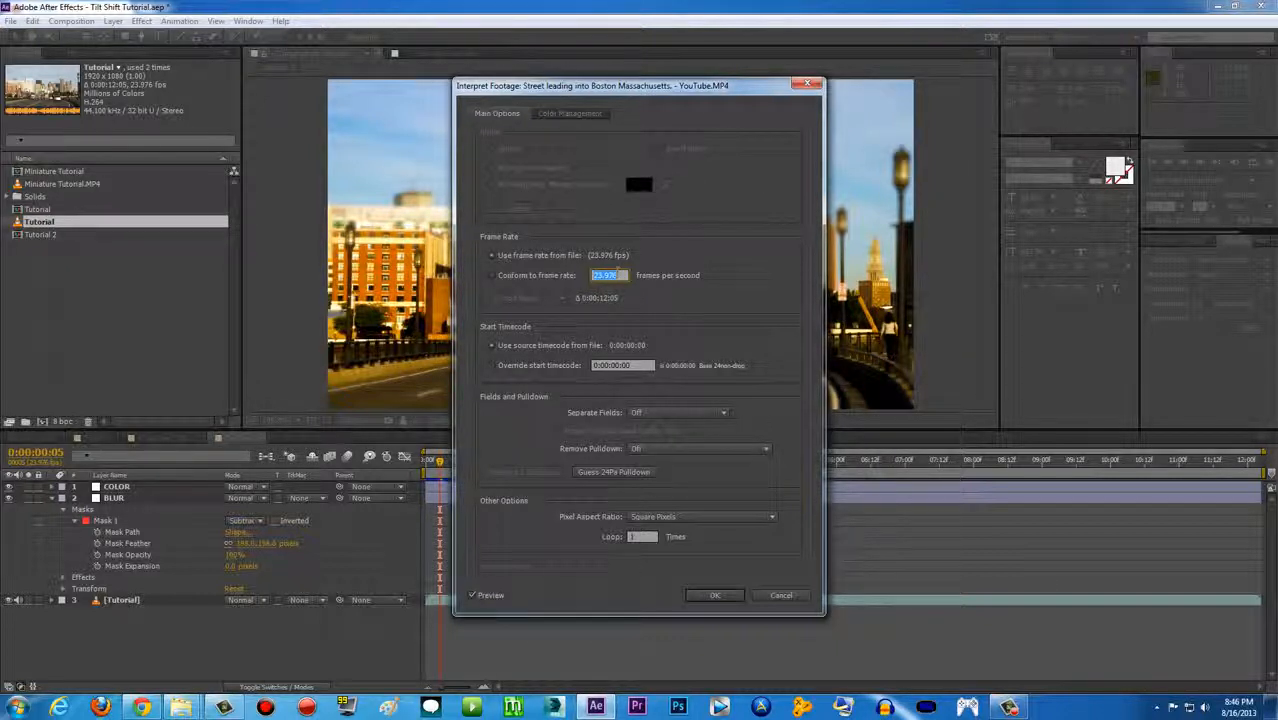
pyautogui.write('704')
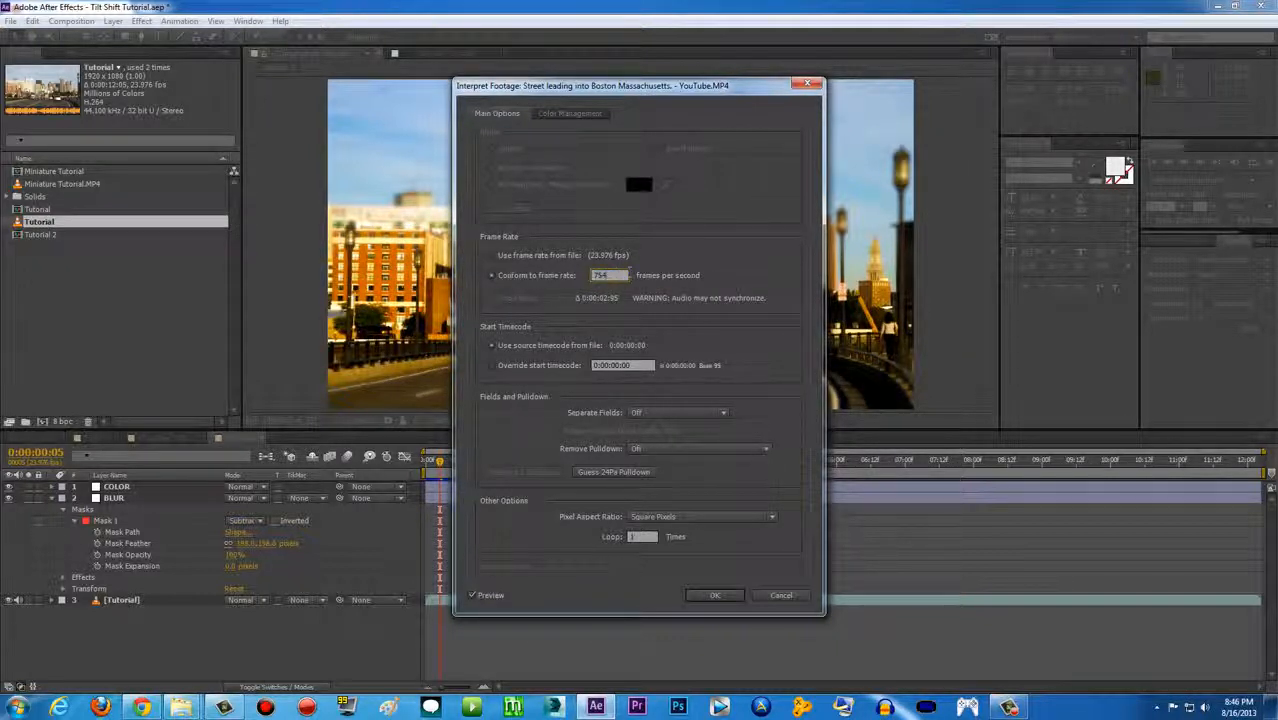
pyautogui.press('BackSpace')
pyautogui.click(714, 595)
# Step: Return the playhead to 0:00:00:00 and preview the sped-up footage layer in Tutorial 2
pyautogui.moveTo(437, 461); pyautogui.dragTo(376, 475)
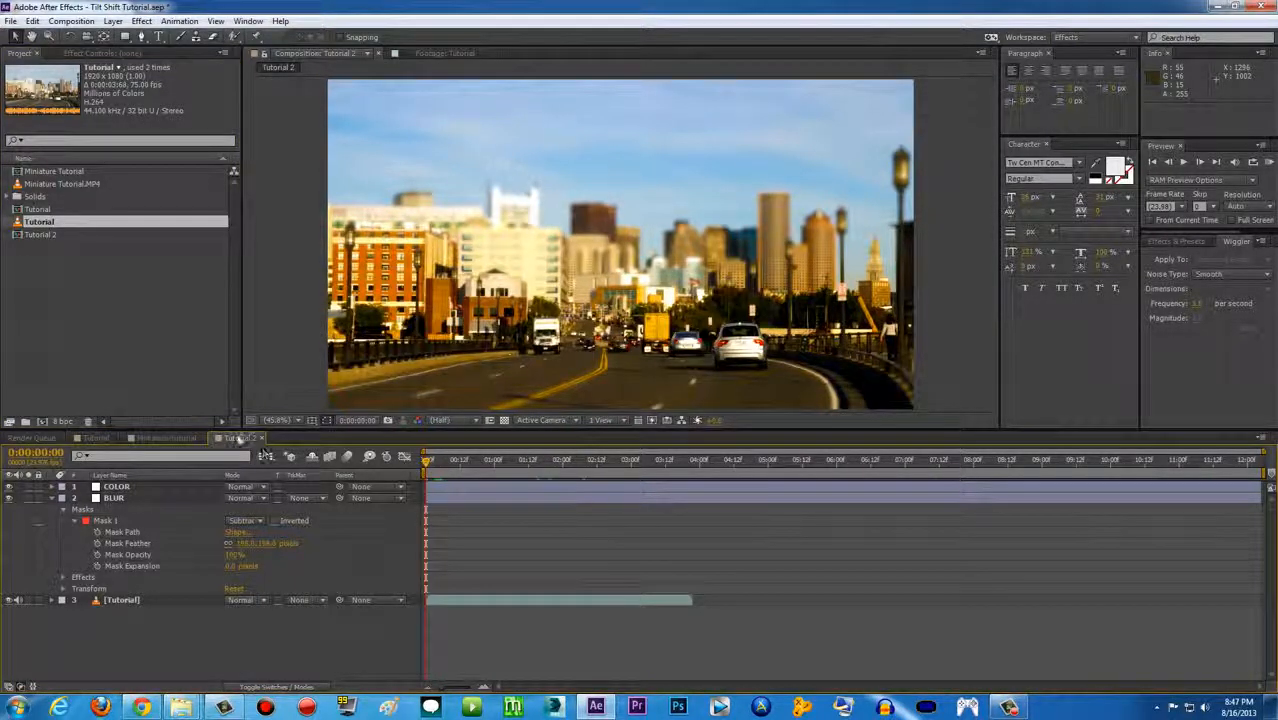
pyautogui.click(118, 601)
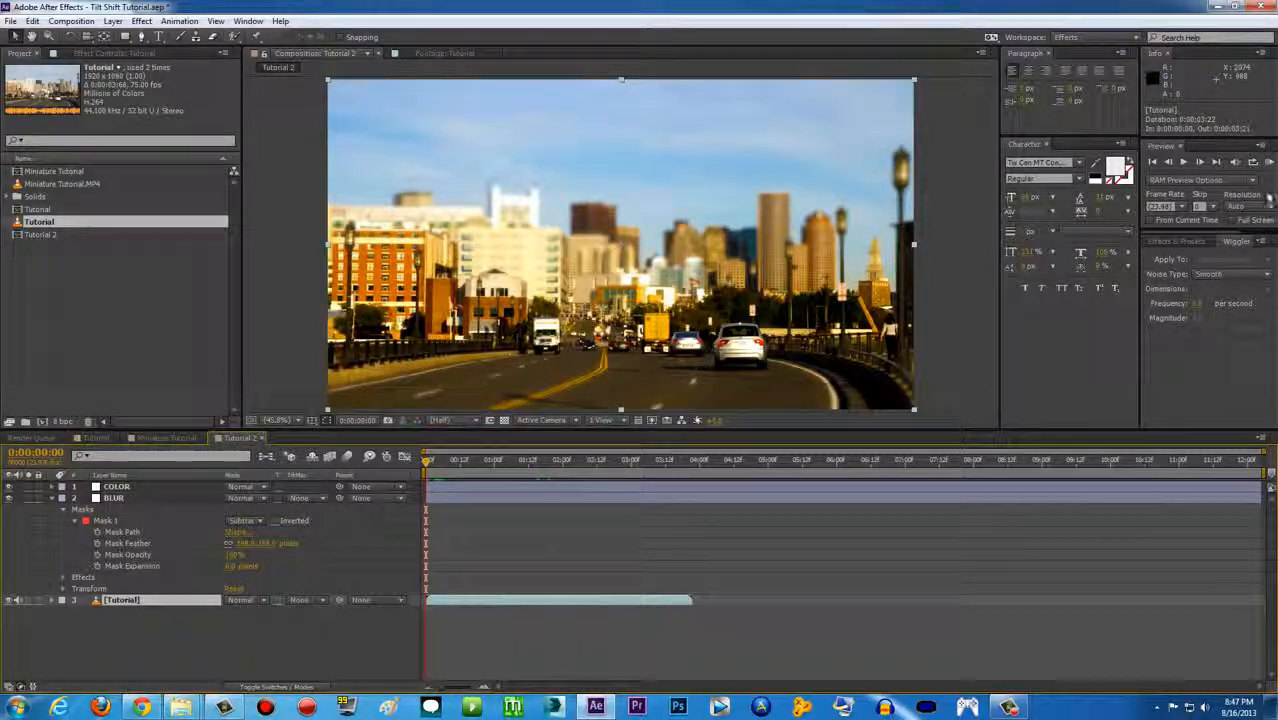
pyautogui.click(1270, 162)
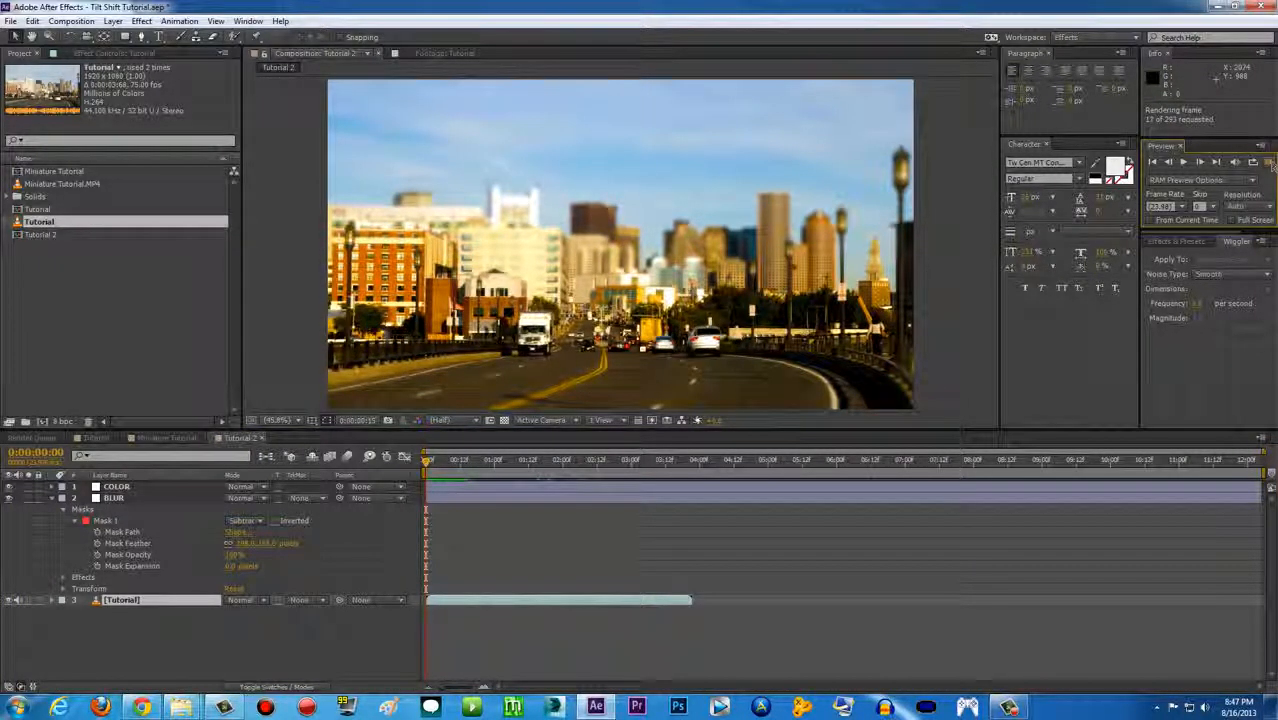
pyautogui.click(1272, 164)
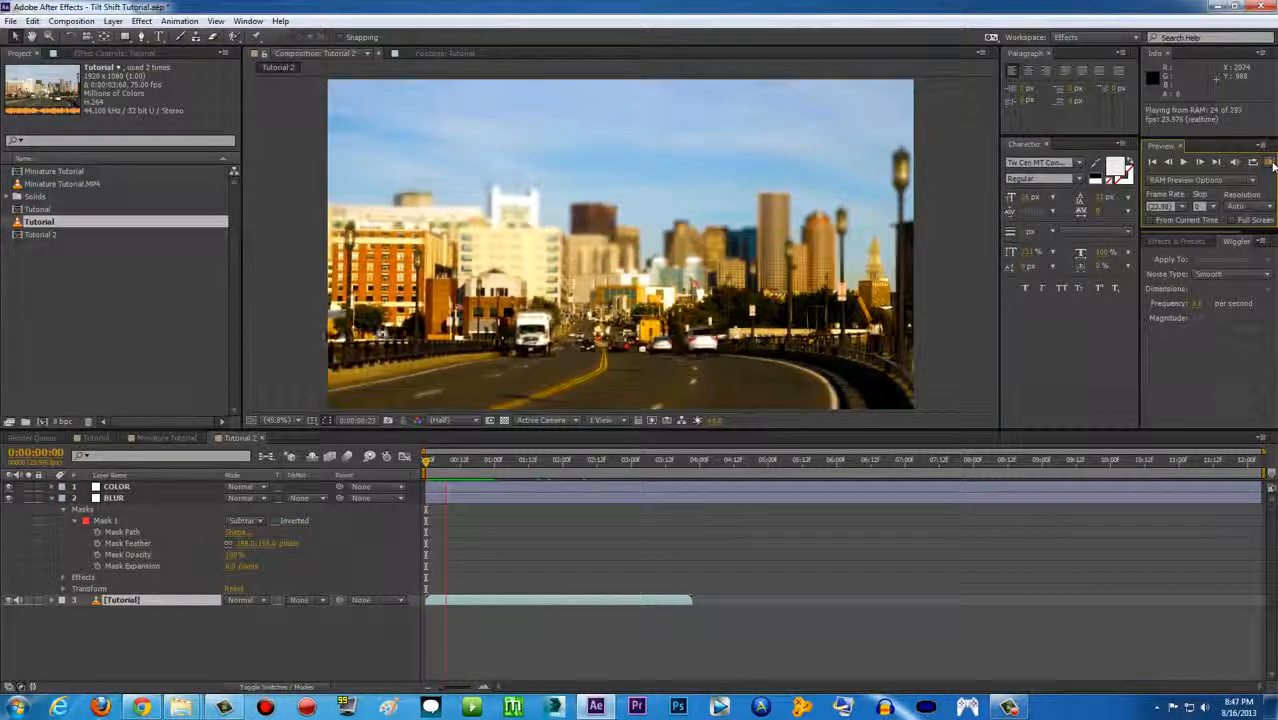
pyautogui.click(1272, 164)
# Step: End the work area at 0:00:03:21, where the shortened footage stops, and trim the composition to the work area
pyautogui.moveTo(681, 467)
pyautogui.mouseDown()
pyautogui.moveTo(705, 467)
pyautogui.moveTo(690, 467)
pyautogui.mouseUp()
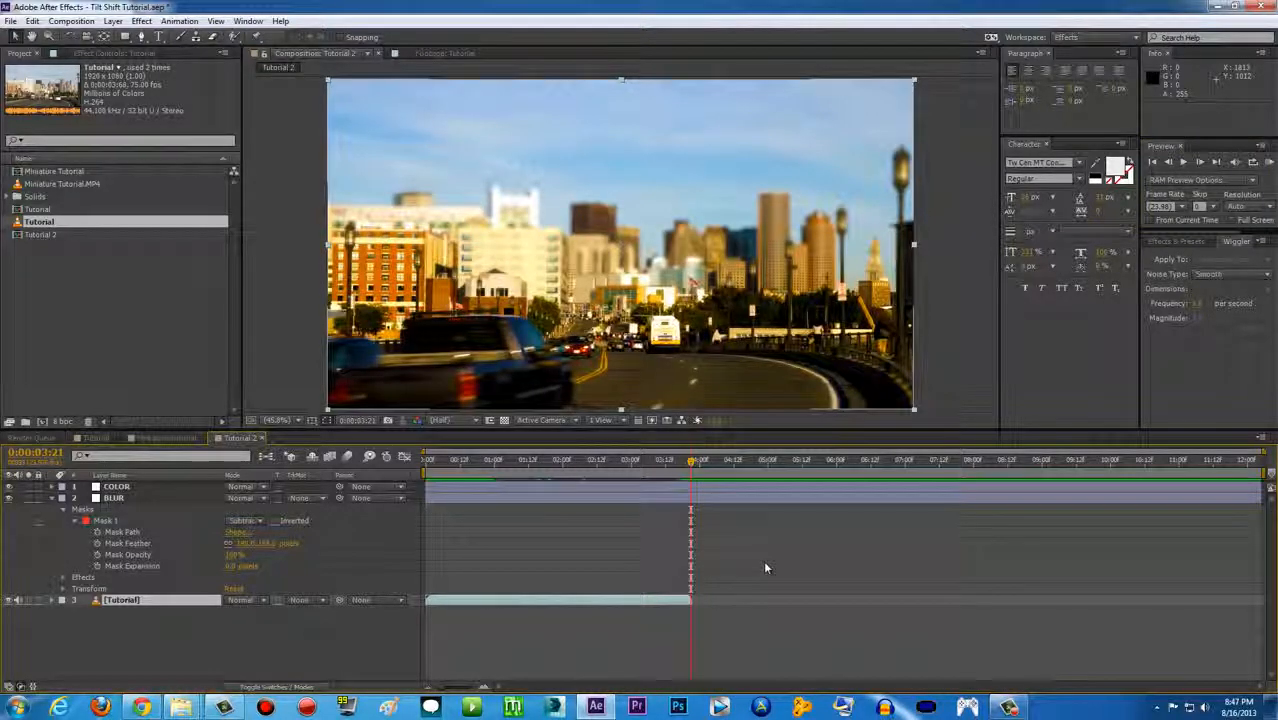
pyautogui.press('n')
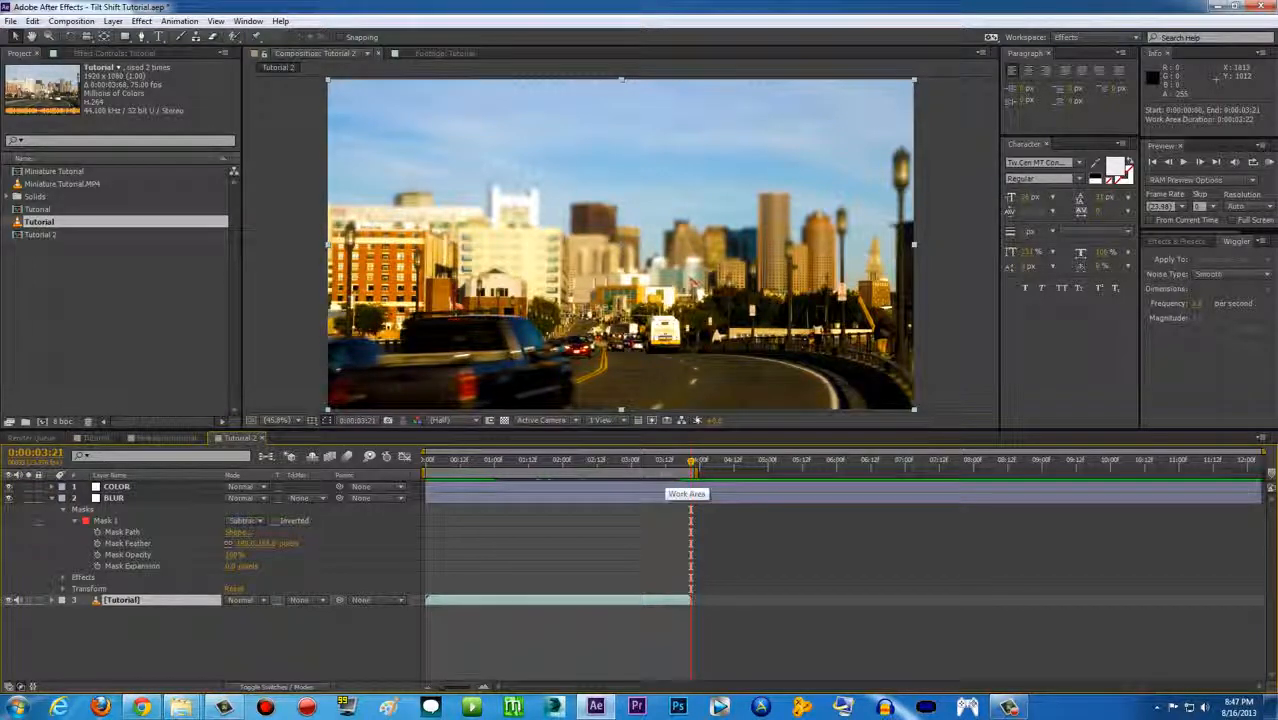
pyautogui.rightClick(667, 475)
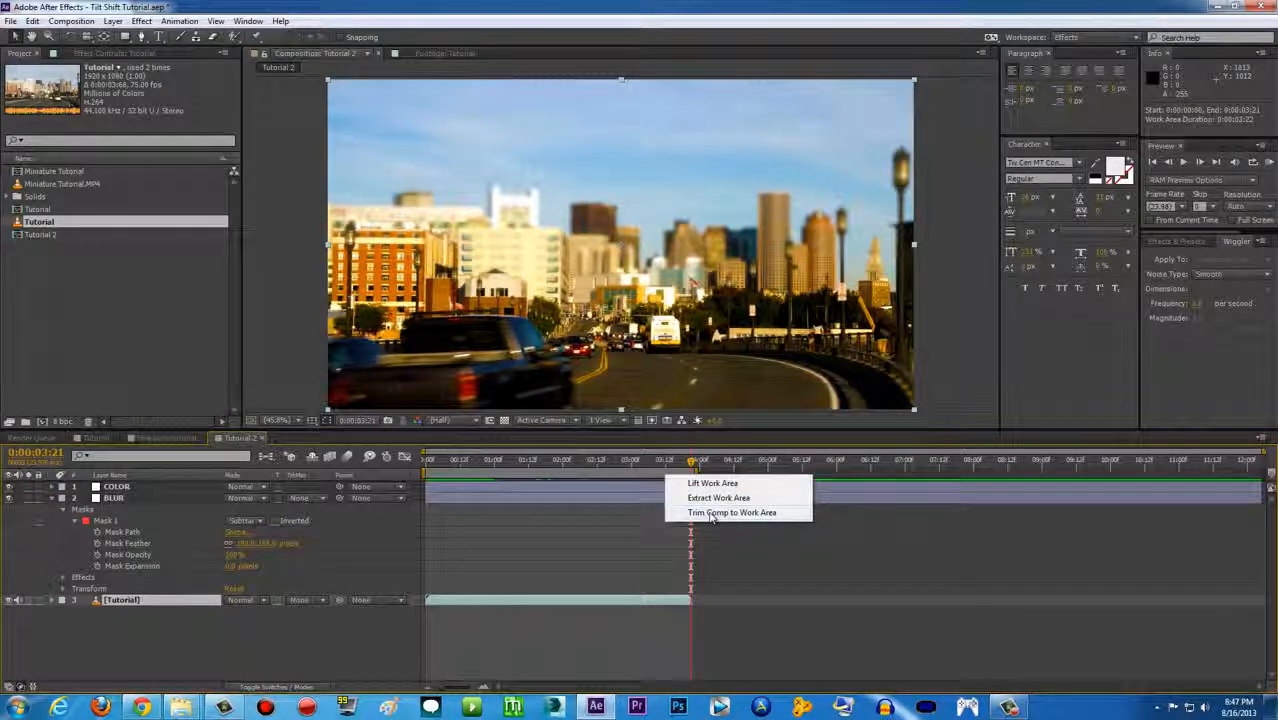
pyautogui.click(712, 514)
# Step: Run a RAM preview of the trimmed Tutorial 2 composition to review the finished miniature effect
pyautogui.click(1268, 162)
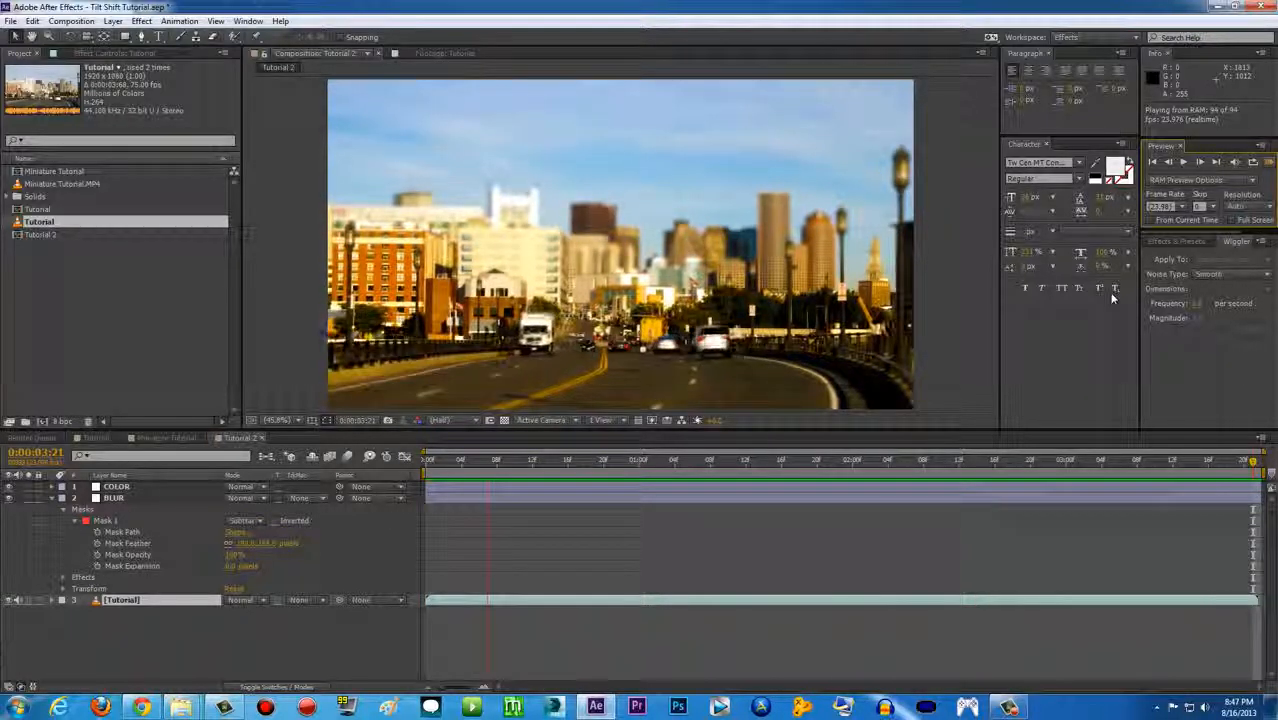
pyautogui.click(1008, 707)
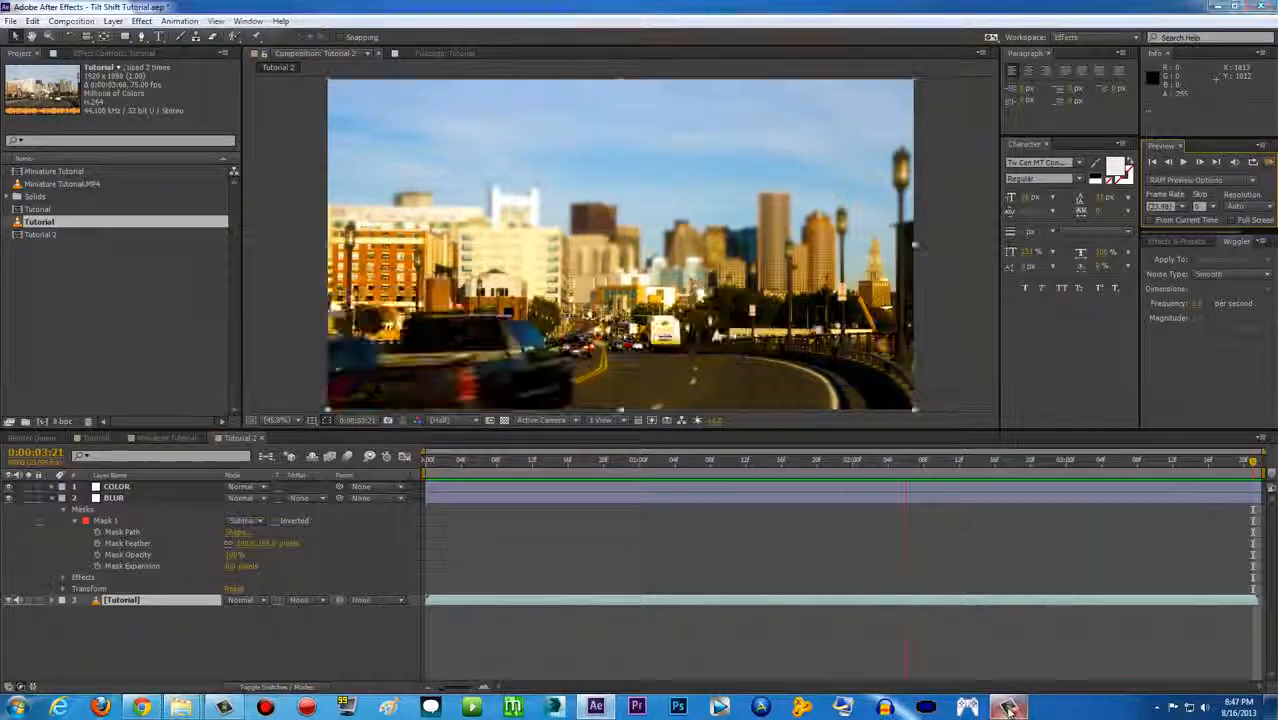